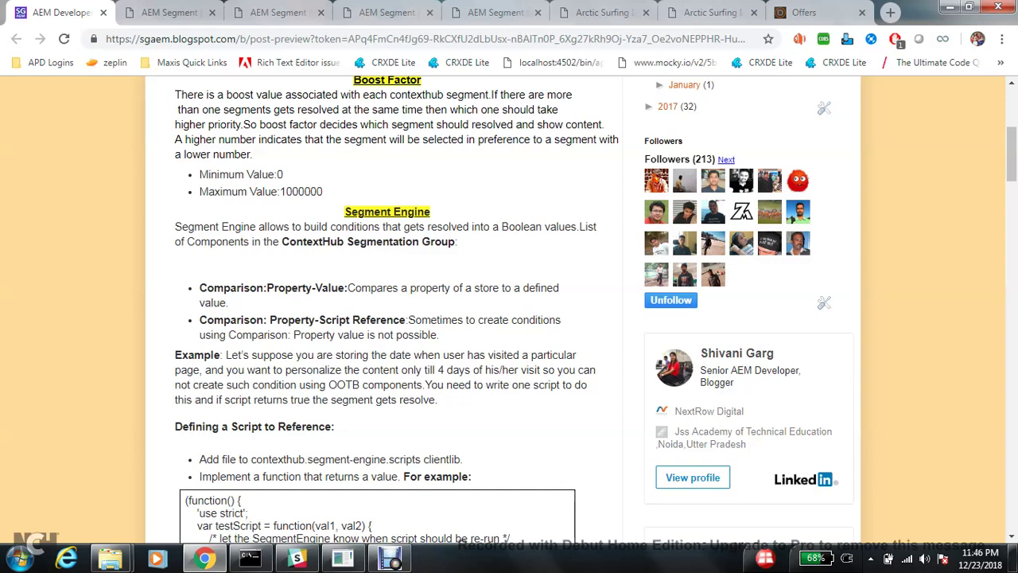
Step: Load the AEM start page at localhost:4502 and open the Test Project folder under Audiences
click(168, 12)
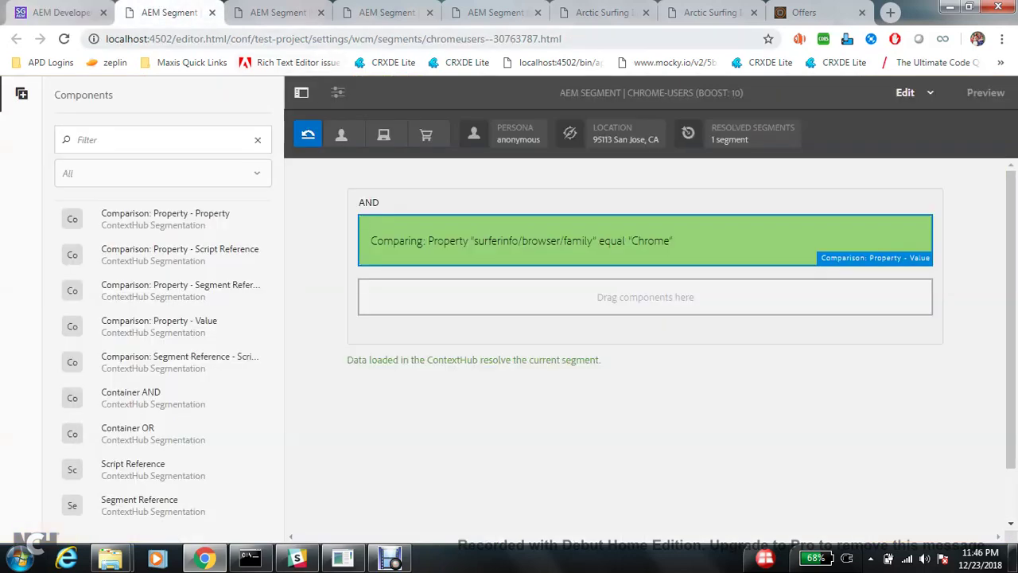
drag(176, 38, 562, 38)
key(BackSpace)
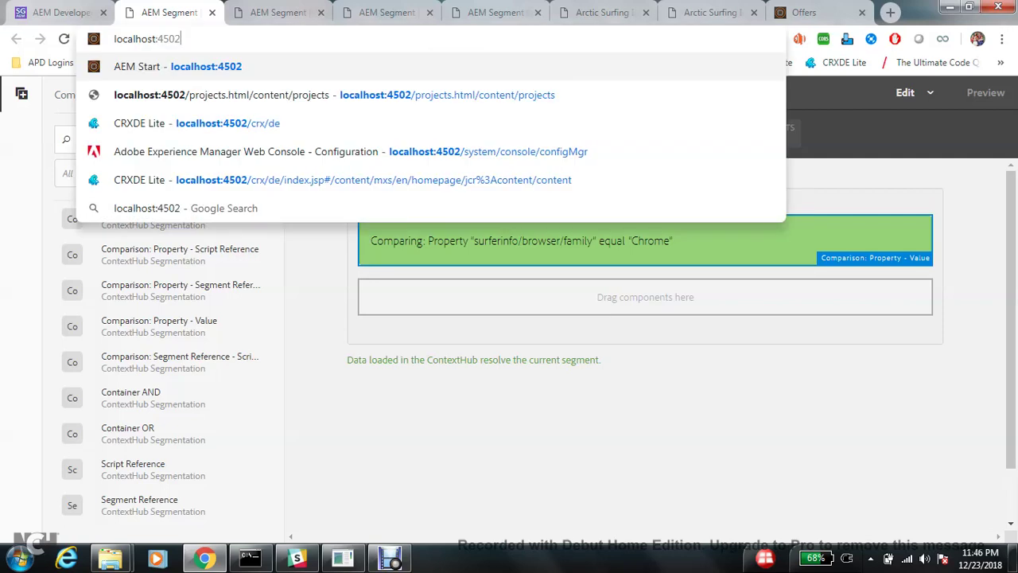
key(Return)
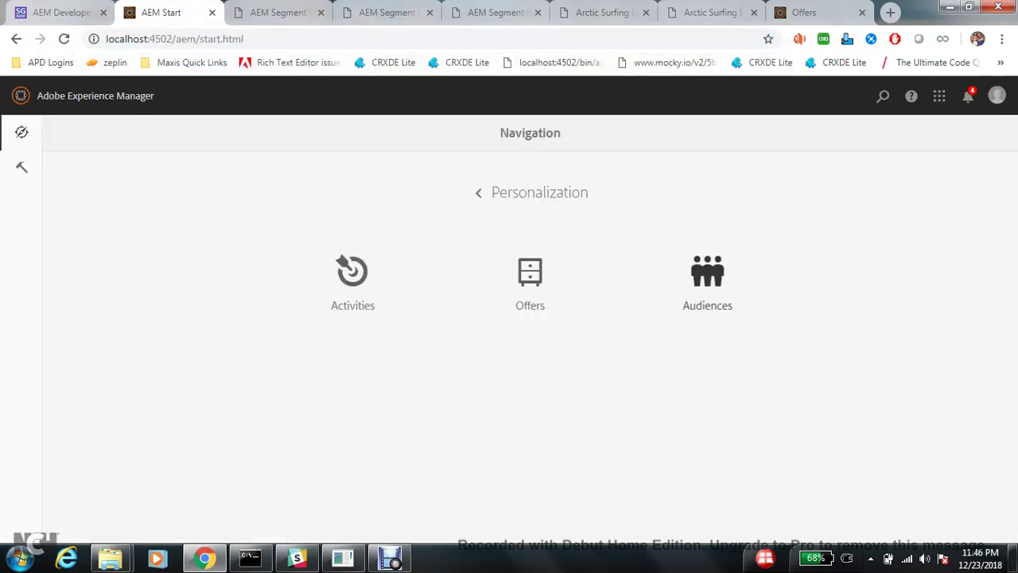
click(707, 274)
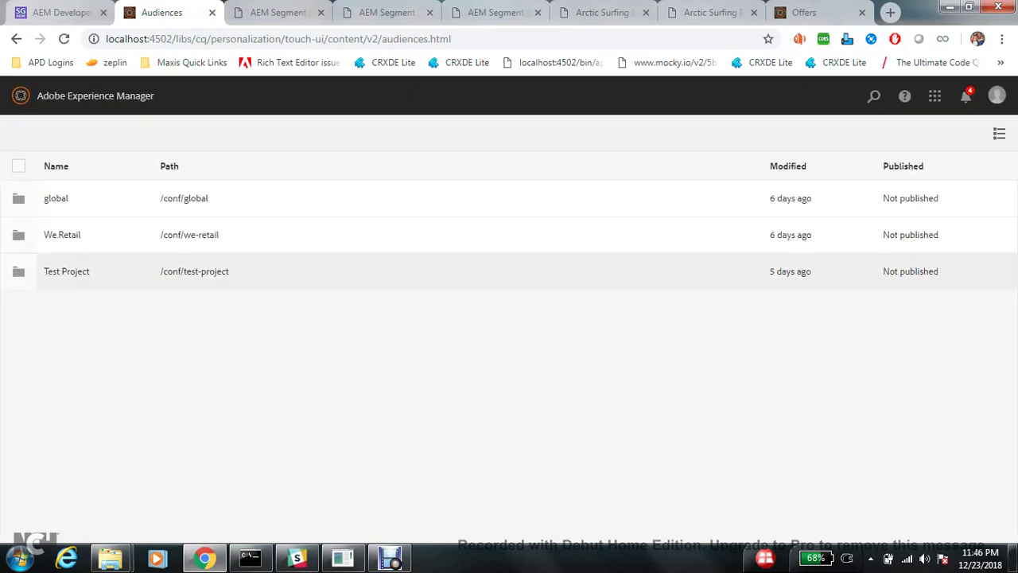
click(66, 271)
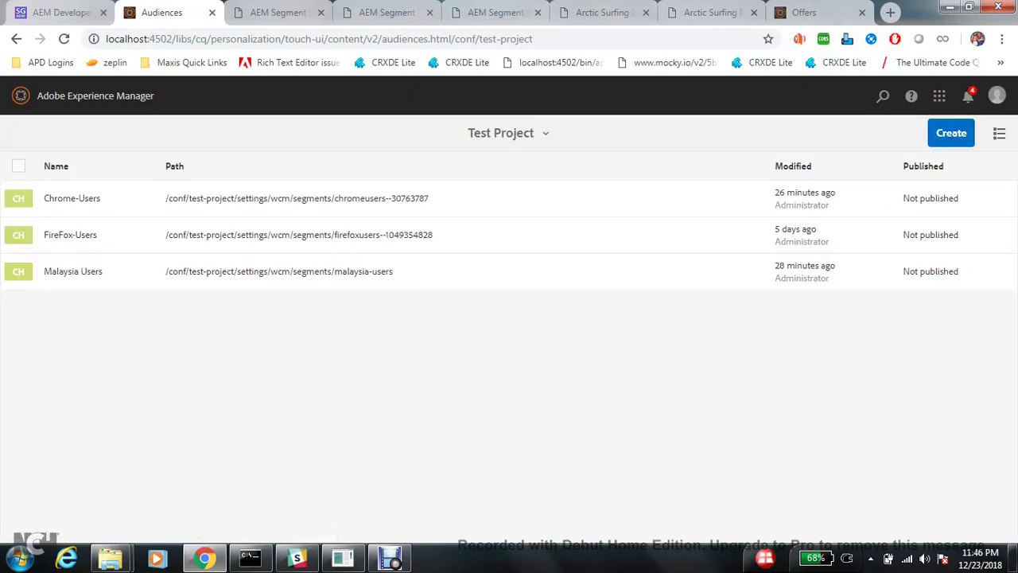
Step: Open the Chrome-Users segment for editing and close the Audiences page
click(19, 198)
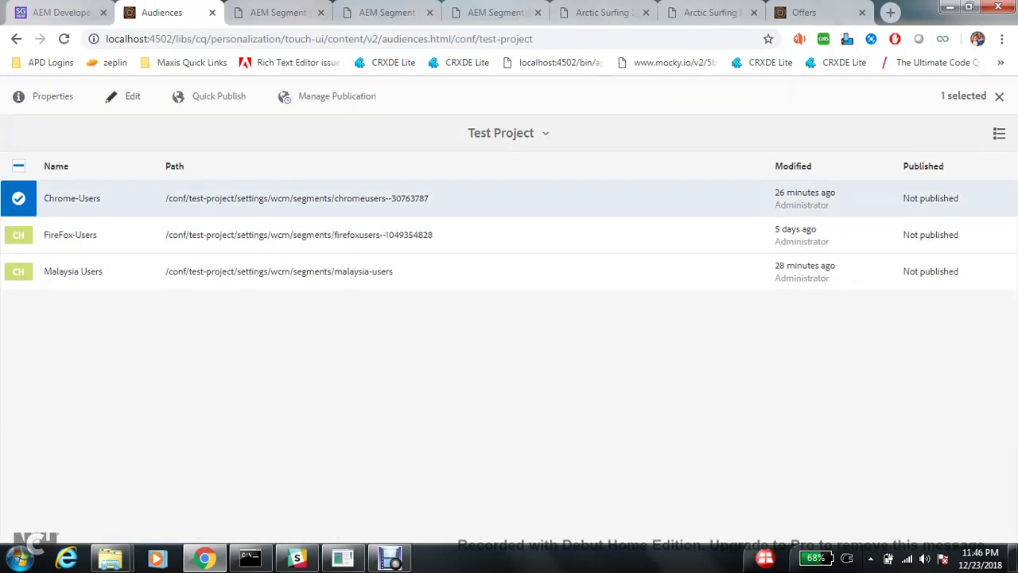
click(132, 97)
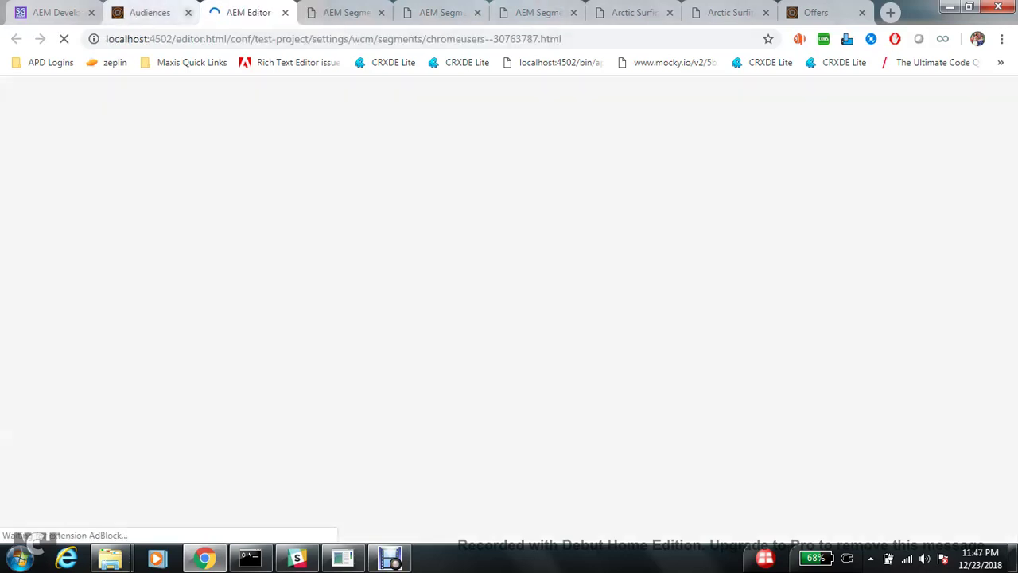
click(188, 13)
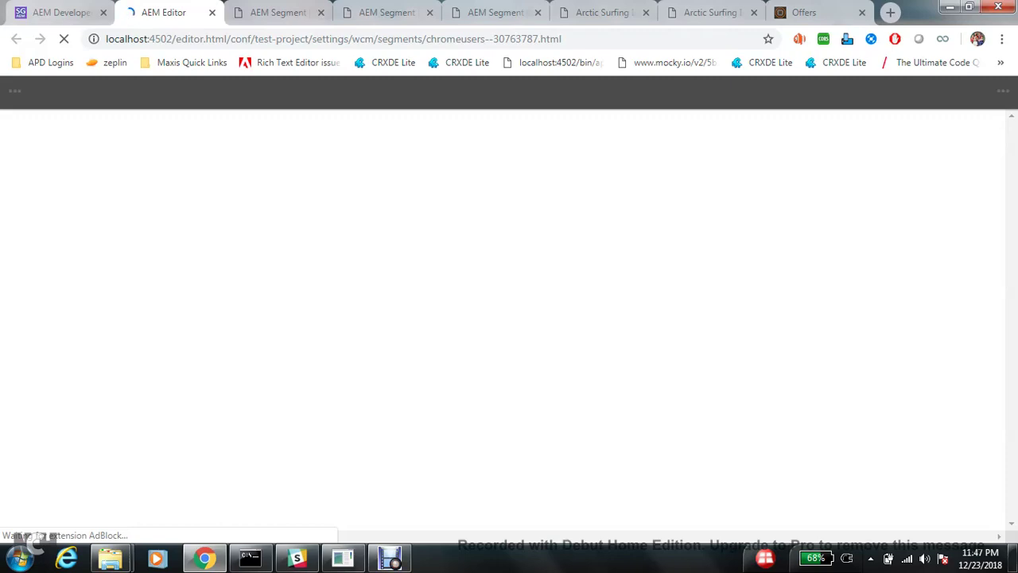
Step: Compare the blog post's Segment Engine notes with the components available in the Chrome-Users segment editor
click(60, 13)
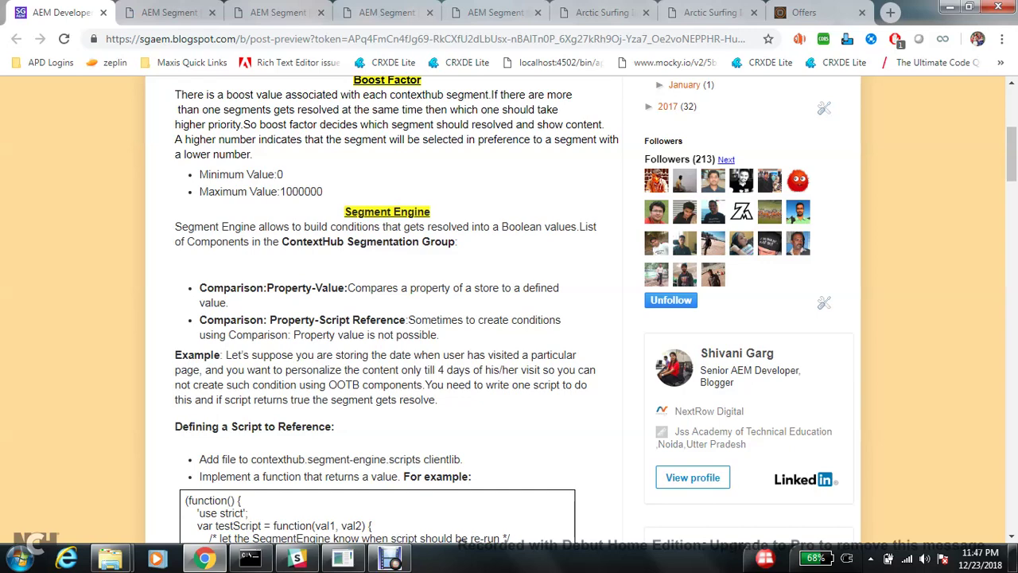
click(171, 13)
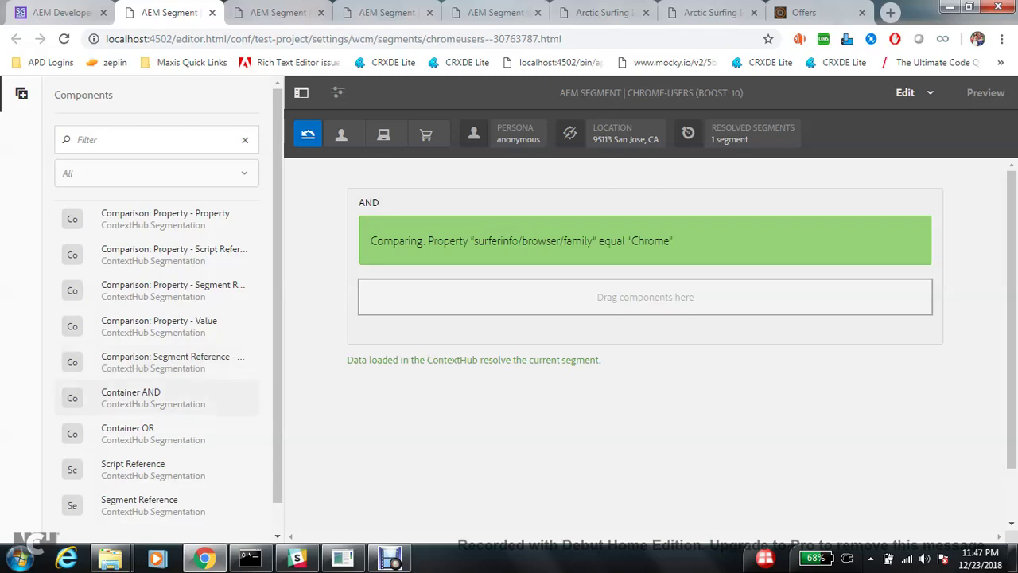
click(62, 12)
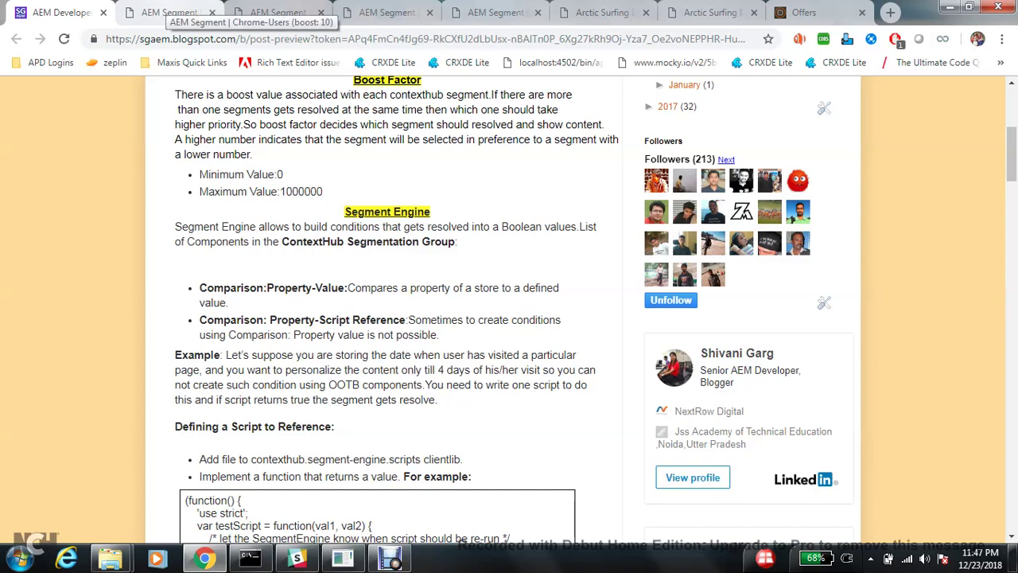
click(168, 12)
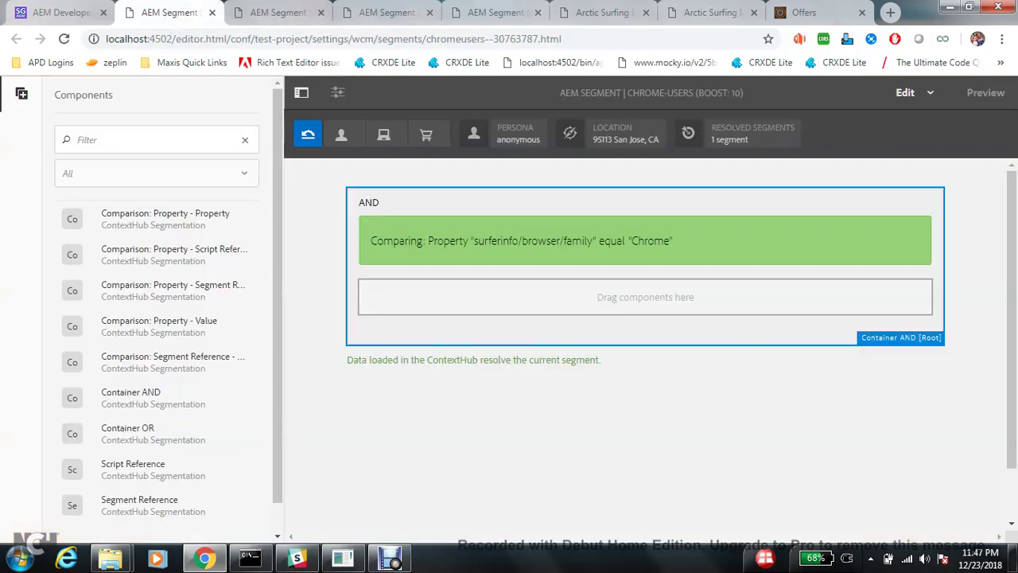
Step: Open the settings of the Chrome browser comparison, check them against the blog post, and select the property name text
click(645, 241)
click(380, 199)
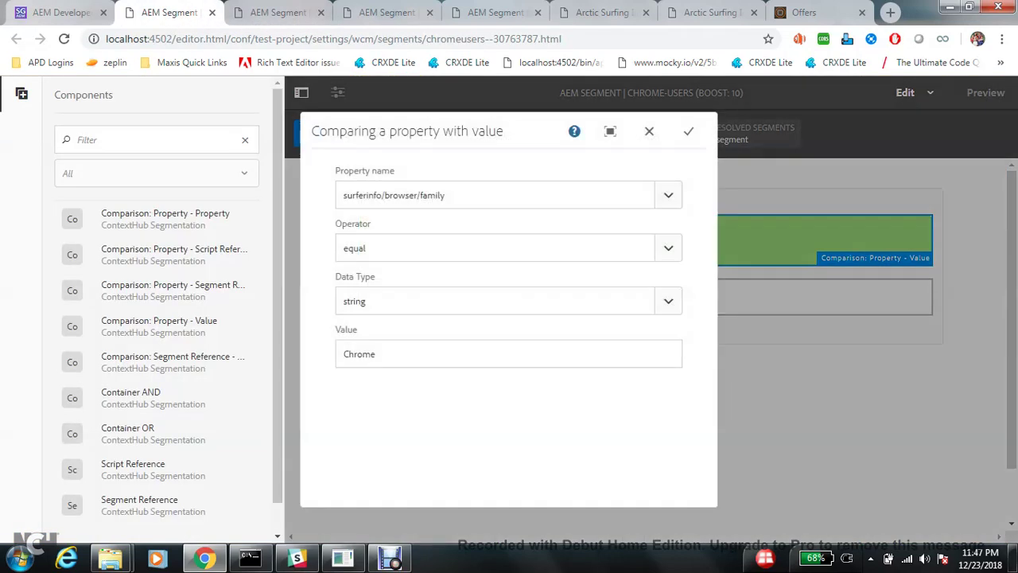
click(62, 12)
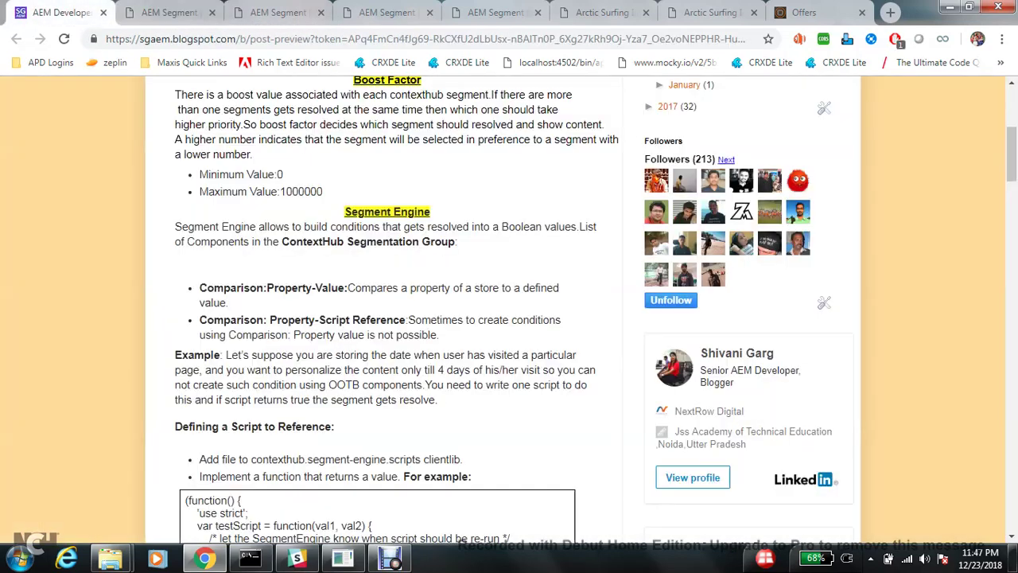
click(169, 13)
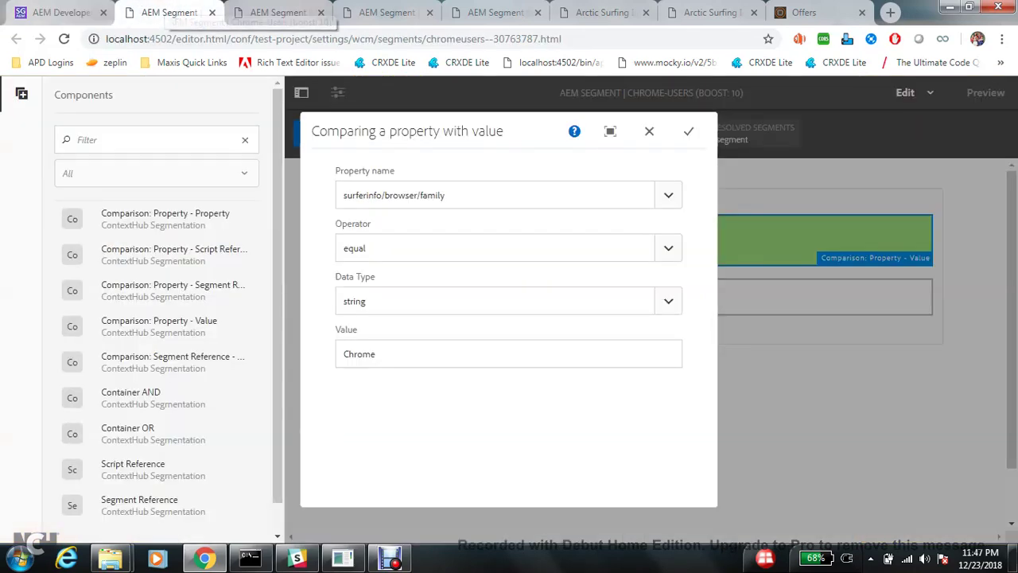
drag(447, 194, 381, 195)
key(ctrl+shift+Left)
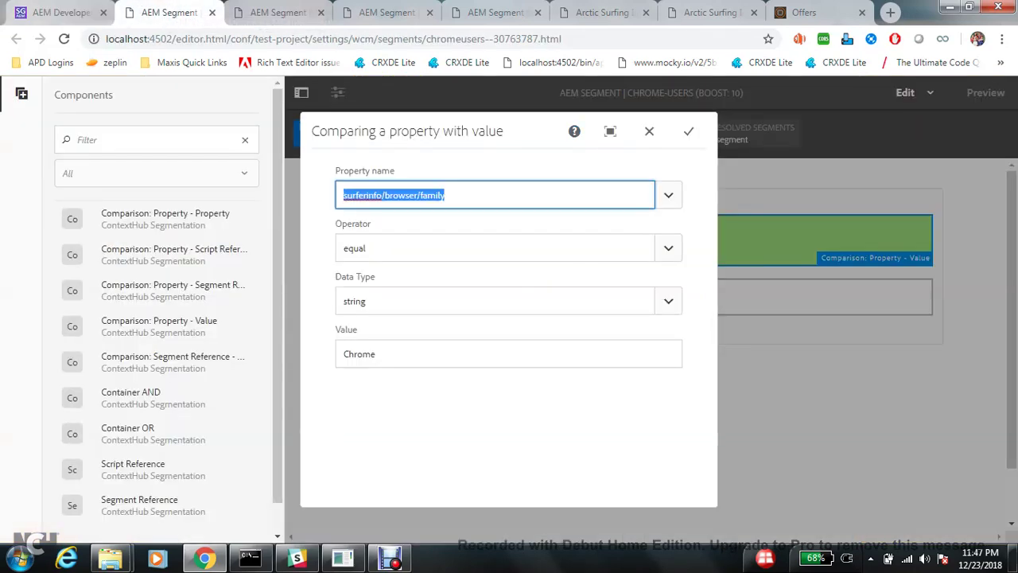
Step: Inspect the page's local storage in the developer tools and expand the store object of the ContextHubPersistence key
right_click(435, 260)
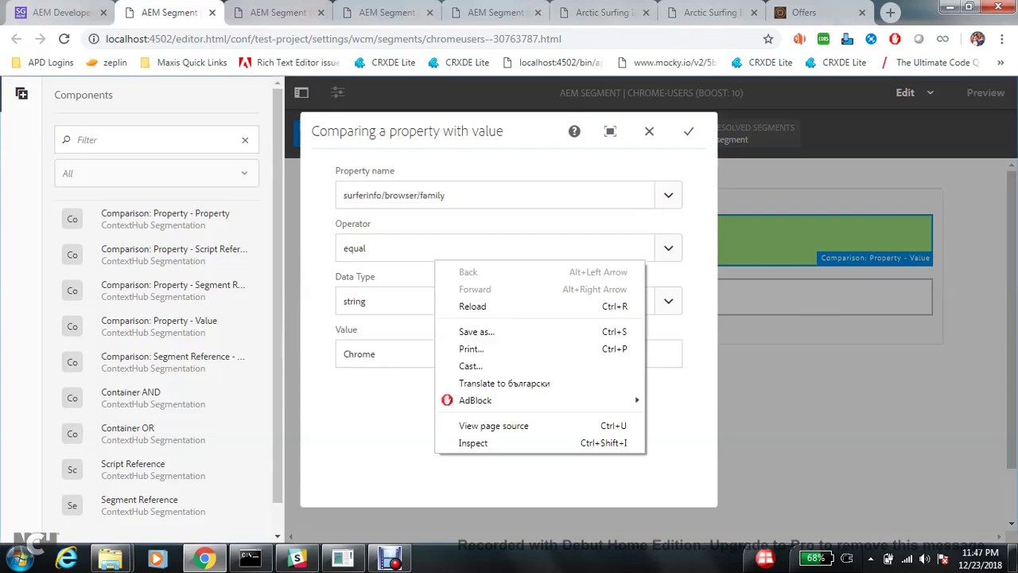
click(474, 443)
key(ctrl+shift+i)
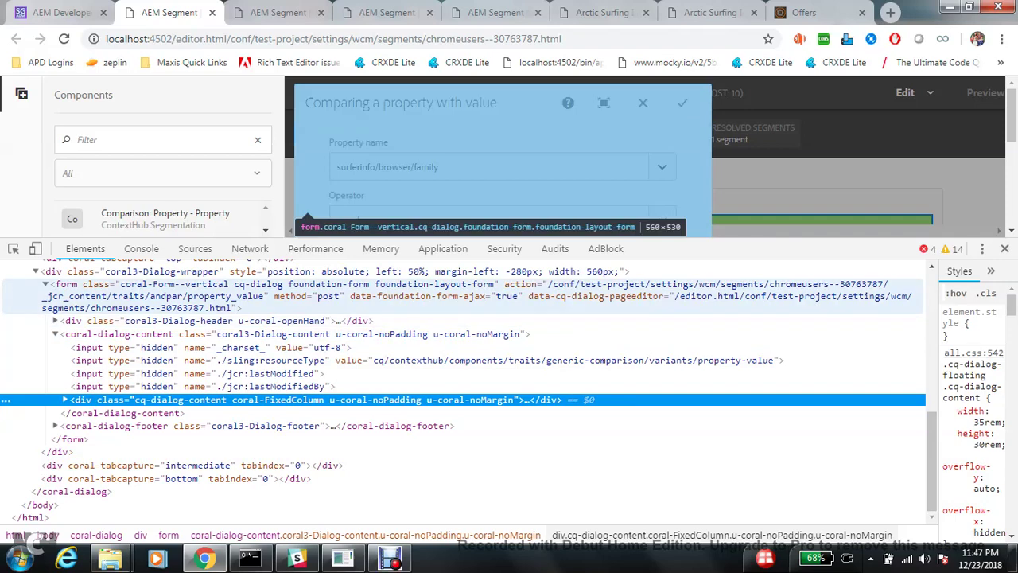
click(443, 248)
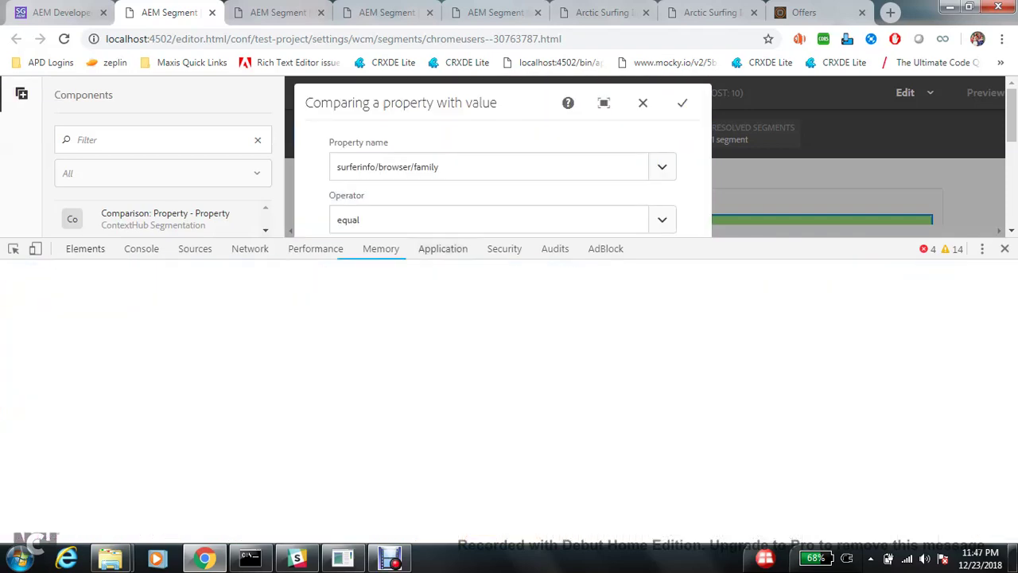
click(186, 324)
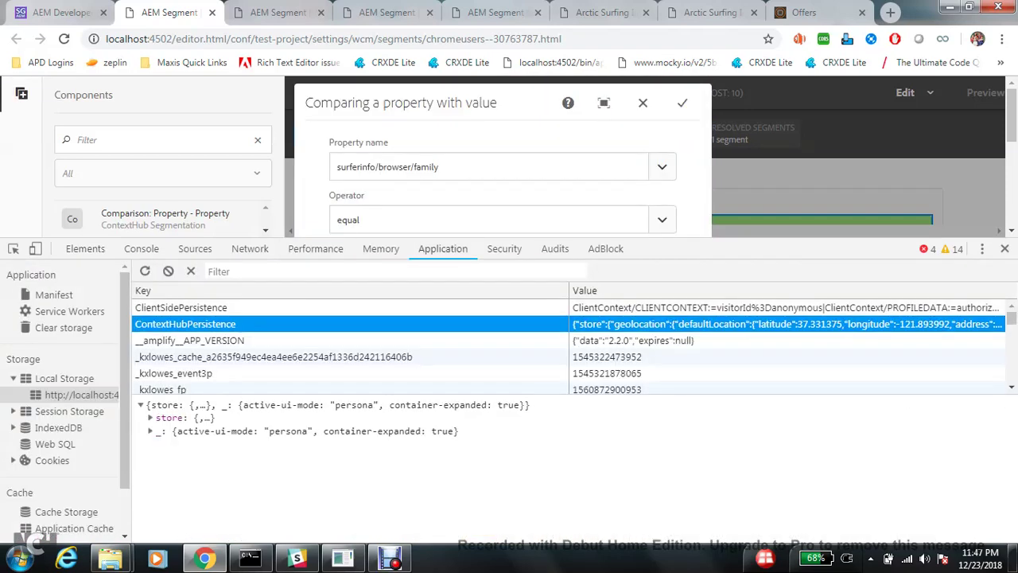
click(151, 417)
scroll(582, 468, down, 1)
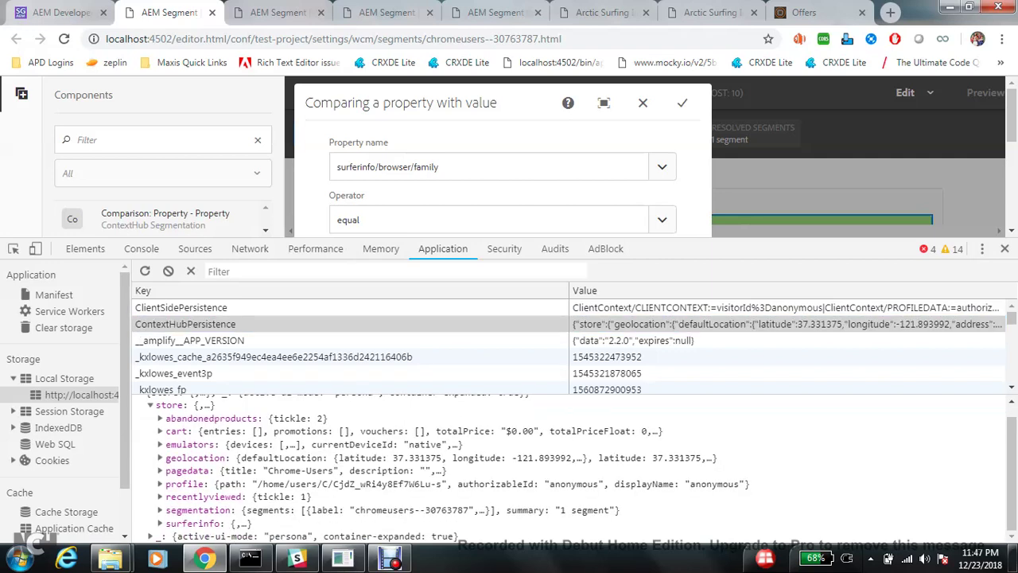
Step: Expand geolocation and its addressDetailsOf entry in the ContextHub store and highlight the latitude key
click(161, 458)
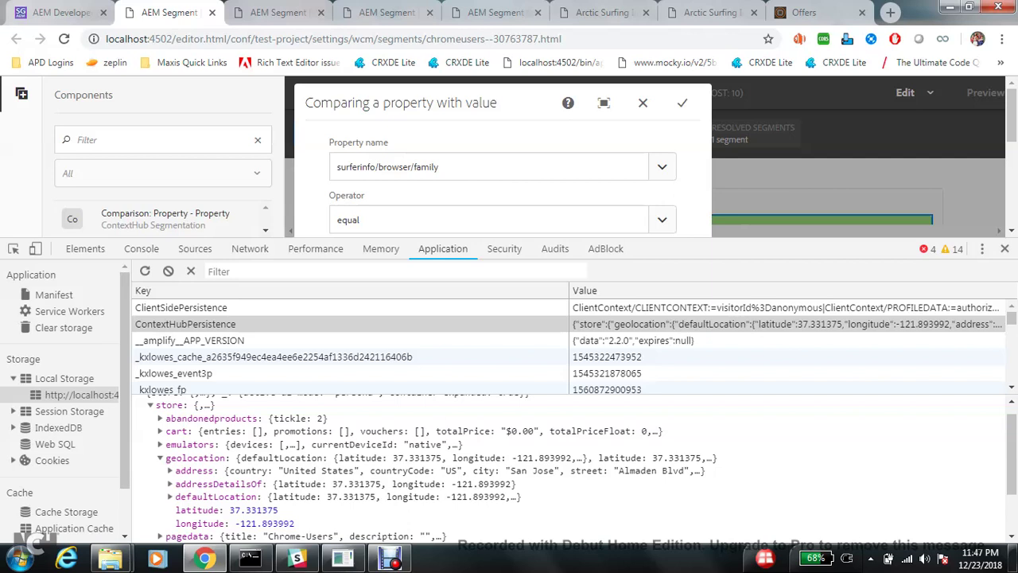
click(170, 484)
drag(185, 496, 234, 496)
Step: Set the comparison's property name to geolocation/addressDetailsOf/latitude
triple_click(387, 167)
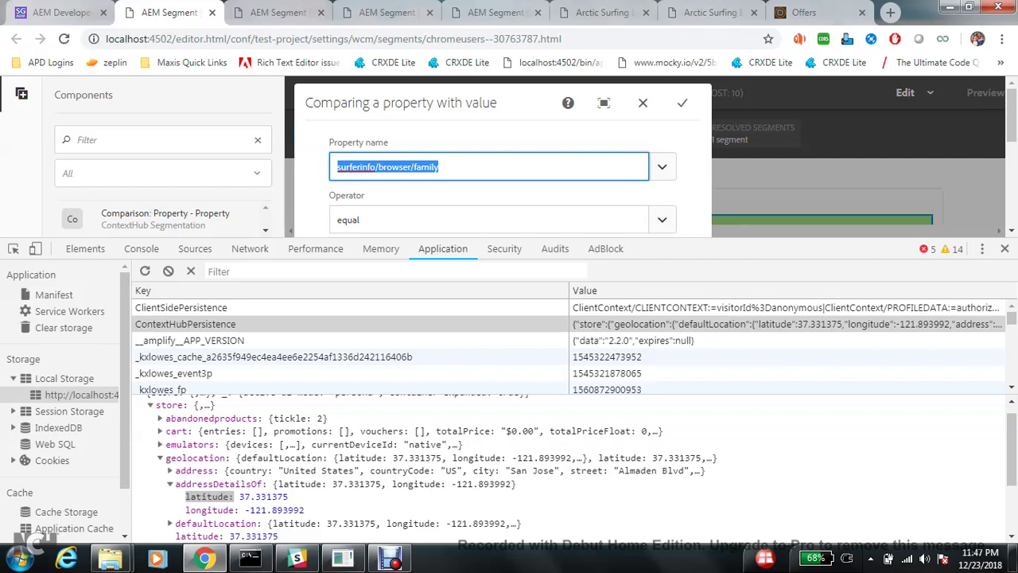
text(geoloca)
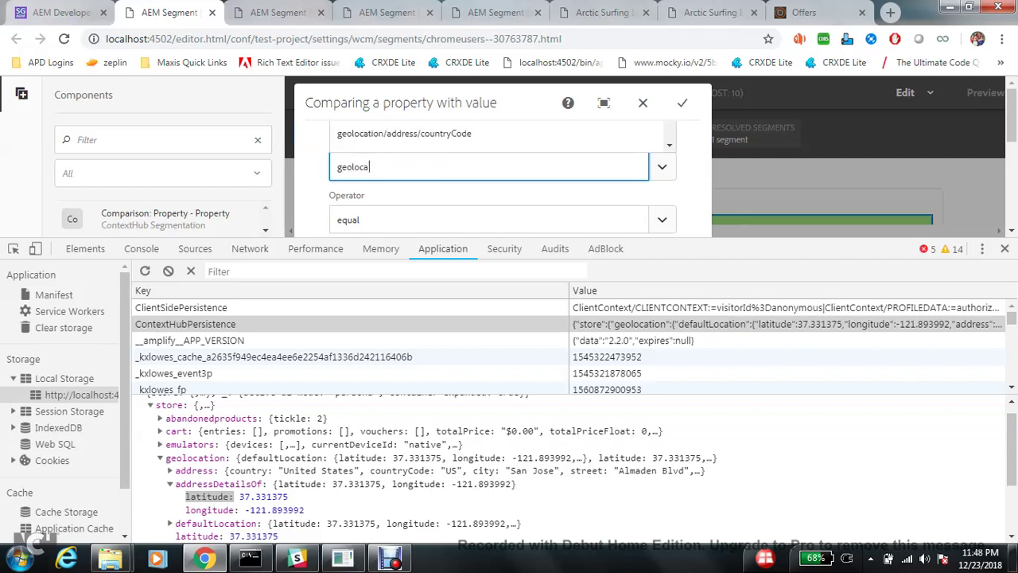
text(tion/addressDe)
key(Down)
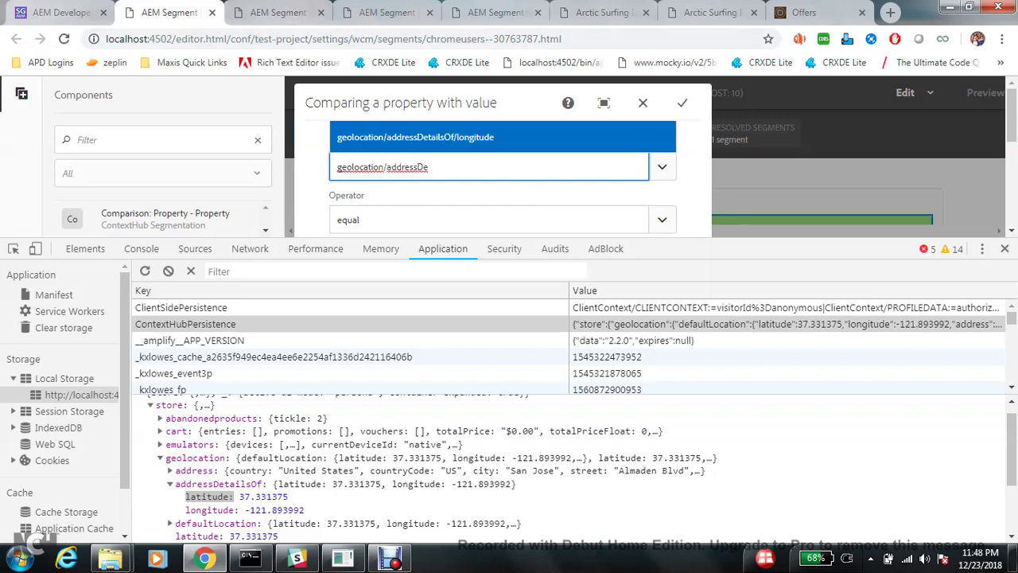
key(Return)
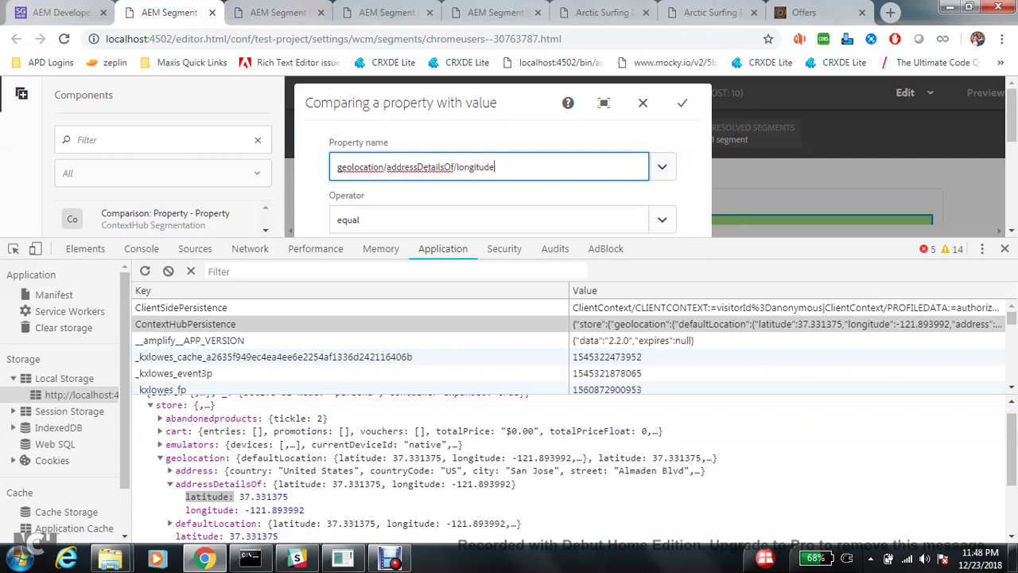
key(ctrl+shift+Left)
text(lat)
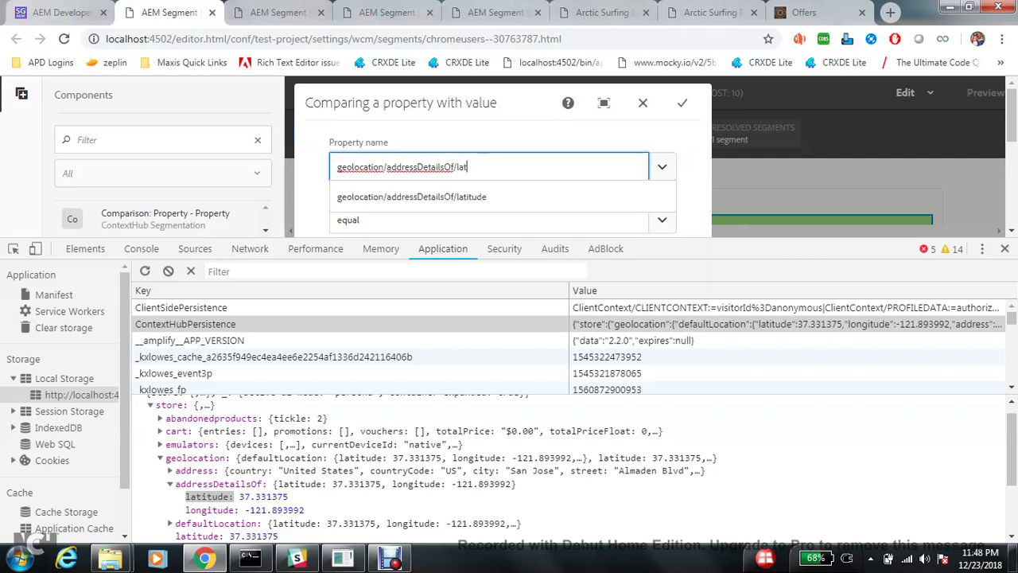
key(Down)
key(Return)
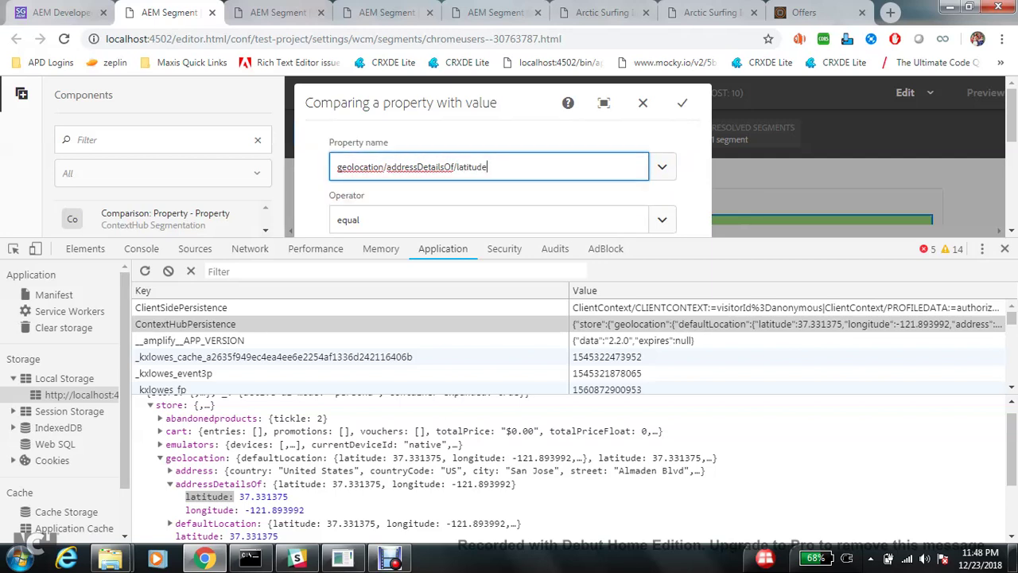
Step: Copy the latitude from the ContextHub store and append it to the comparison value, making it Chrome37.331375
scroll(502, 159, down, 1)
scroll(503, 159, down, 1)
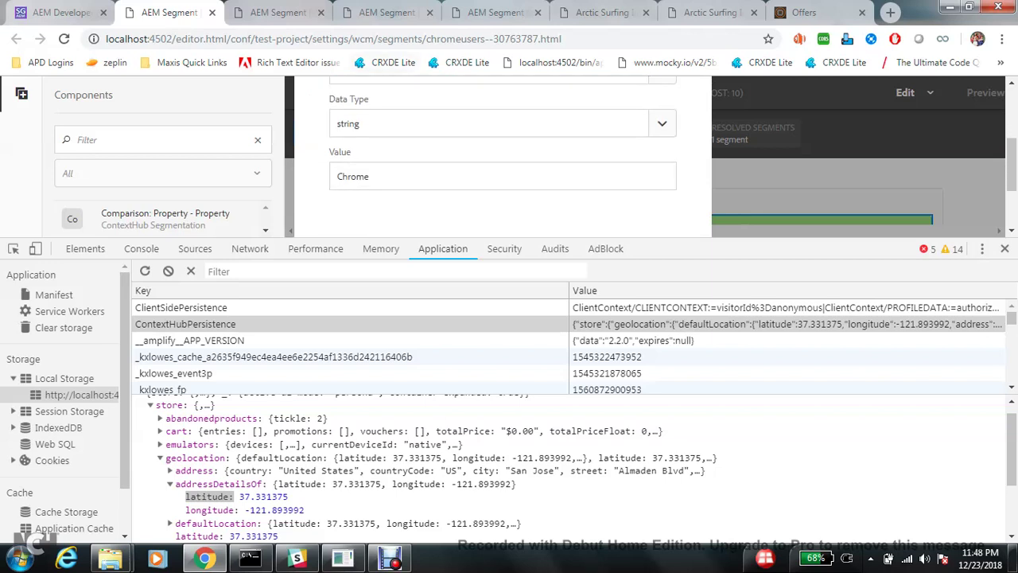
double_click(352, 177)
double_click(263, 496)
key(ctrl+c)
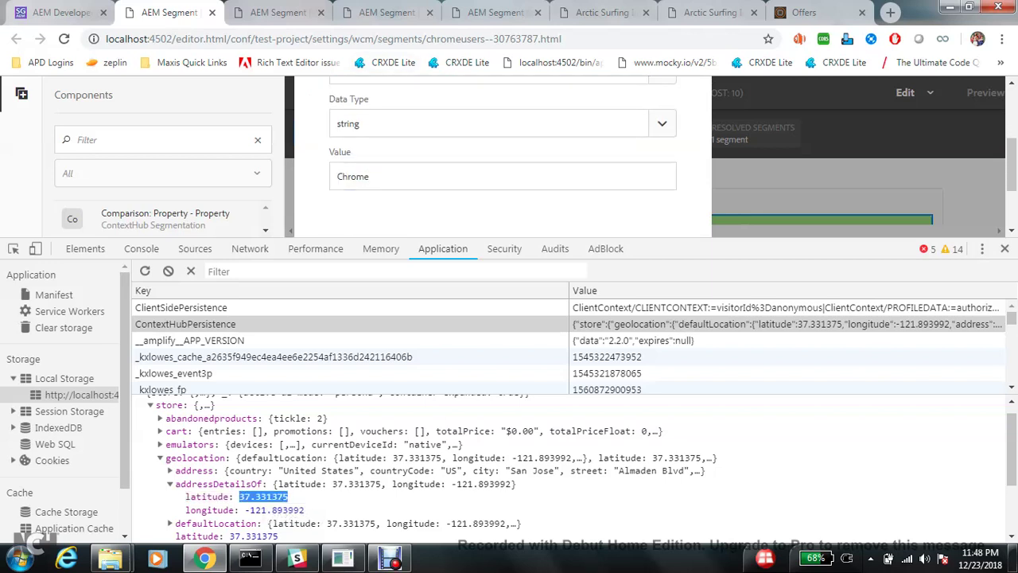
double_click(509, 177)
click(509, 176)
key(ctrl+v)
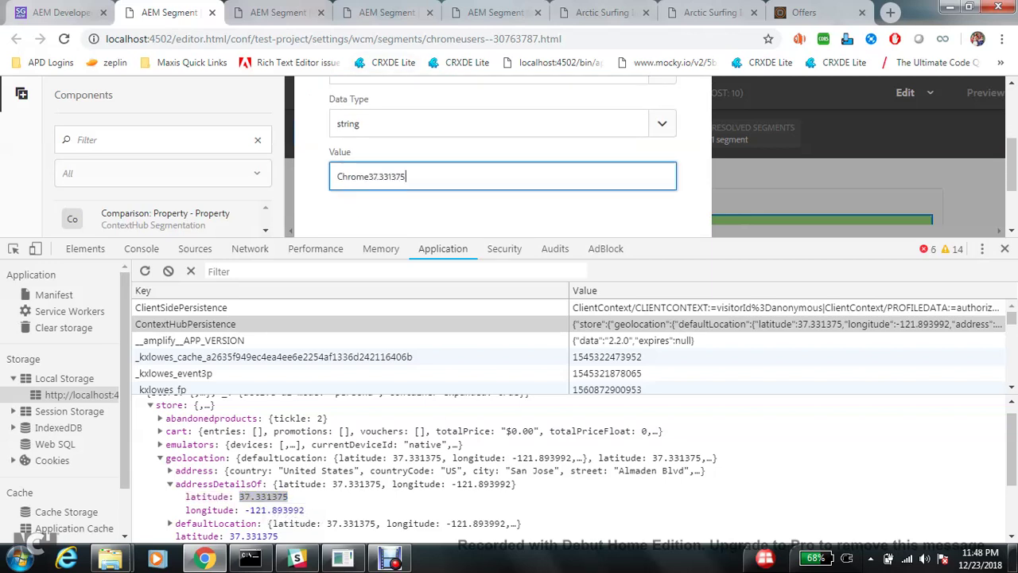
Step: Set the comparison's data type to (auto detect), close the developer tools and save the comparison settings
scroll(503, 159, up, 1)
click(662, 198)
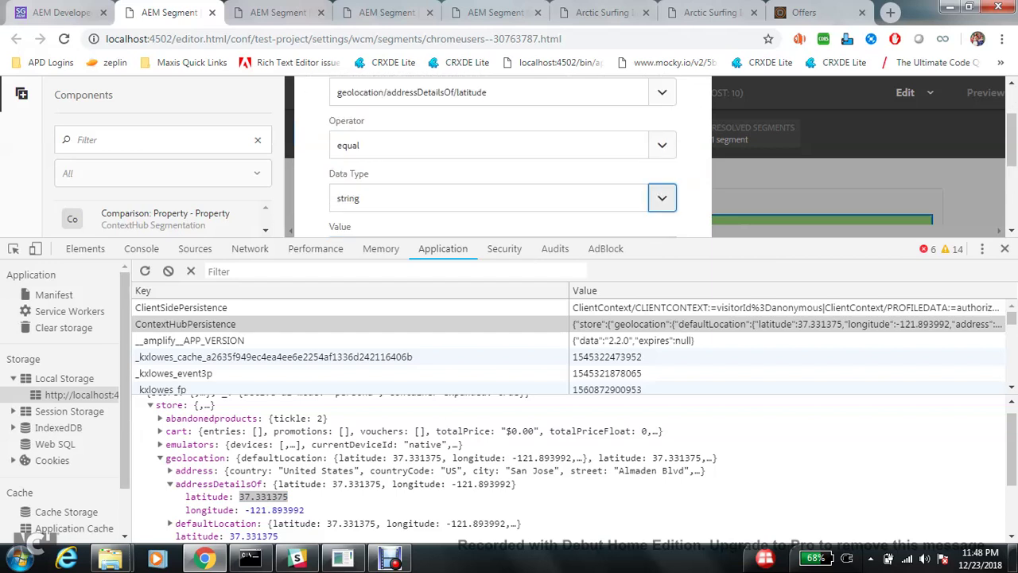
scroll(557, 135, up, 1)
click(362, 145)
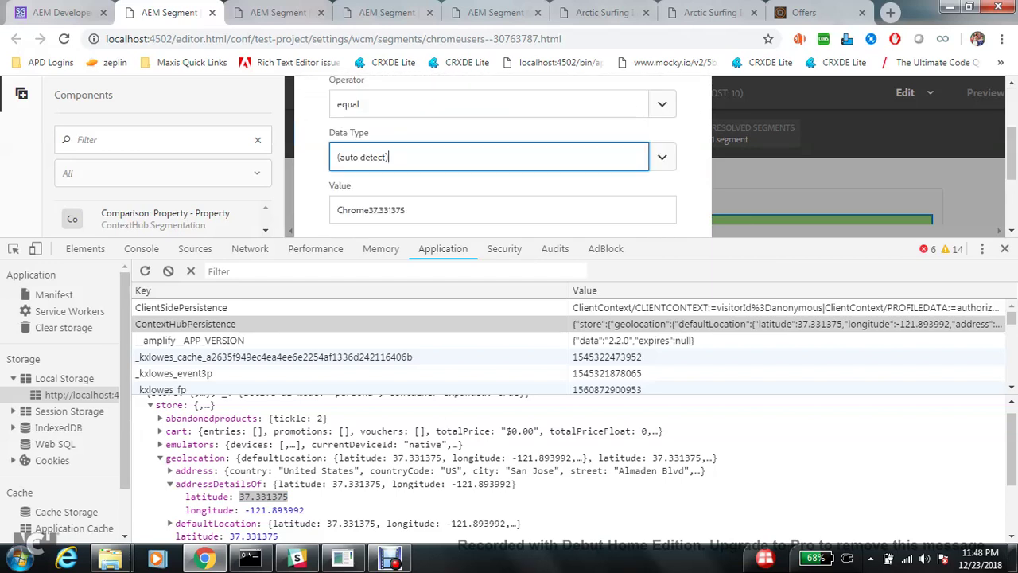
click(1004, 248)
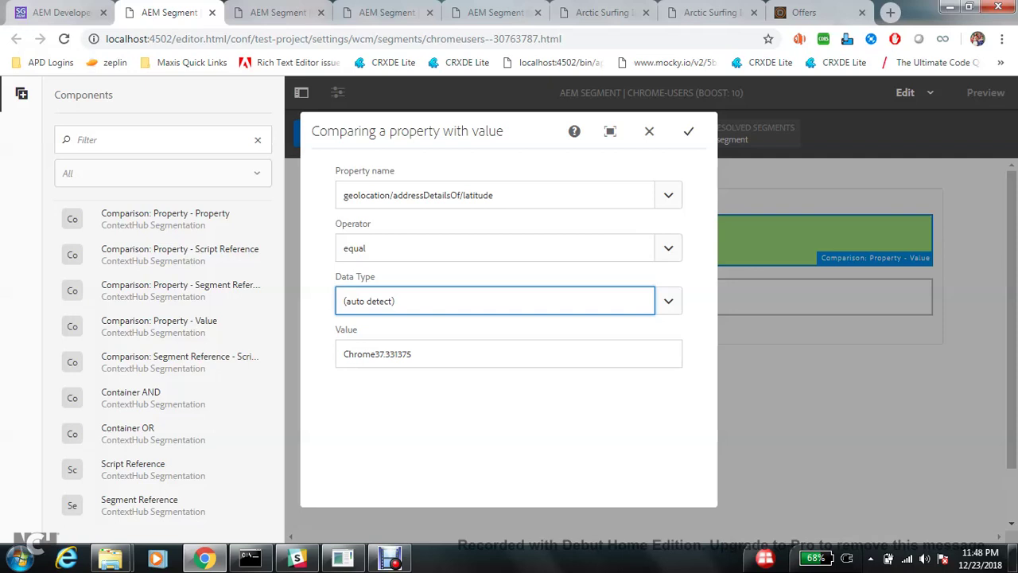
click(689, 131)
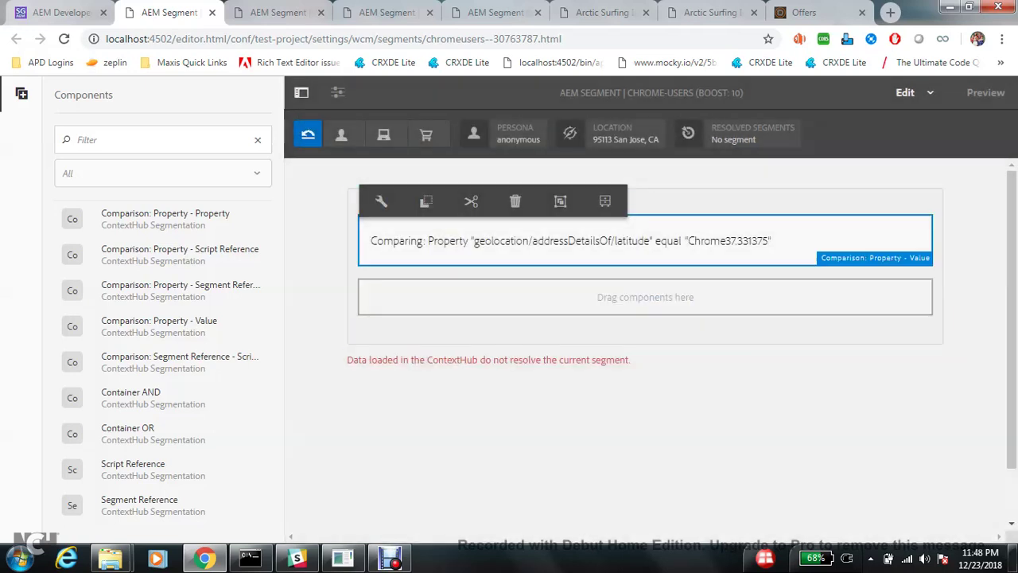
Step: Replace the latitude comparison's value with 37.331375 and save the comparison settings
click(381, 202)
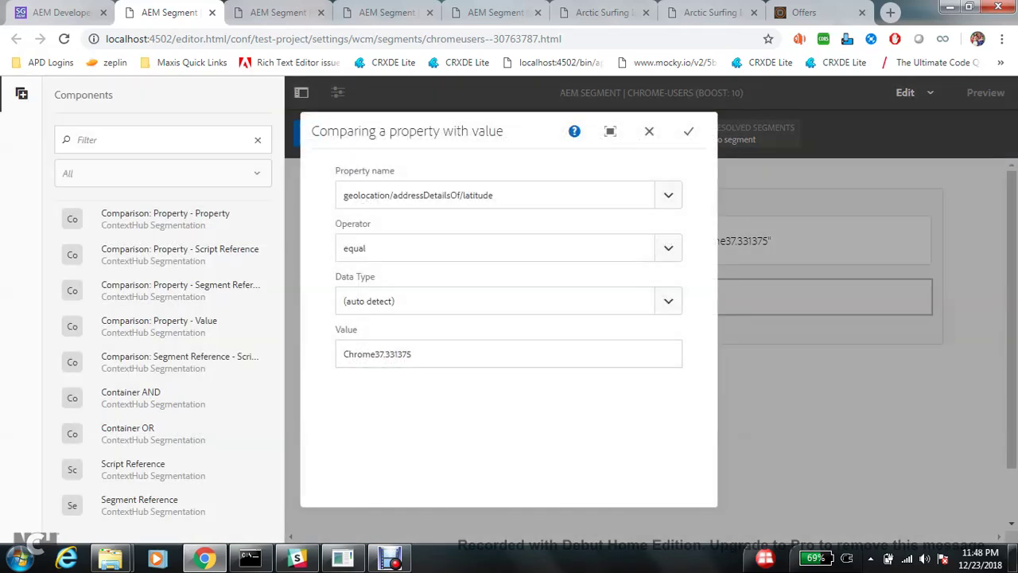
drag(425, 354, 259, 334)
click(413, 354)
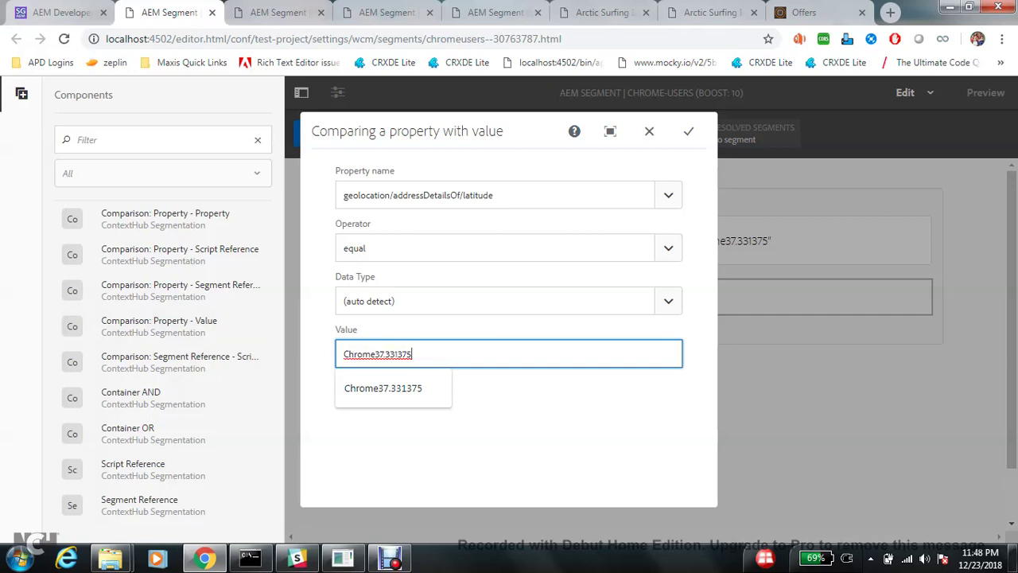
key(ctrl+a)
key(ctrl+v)
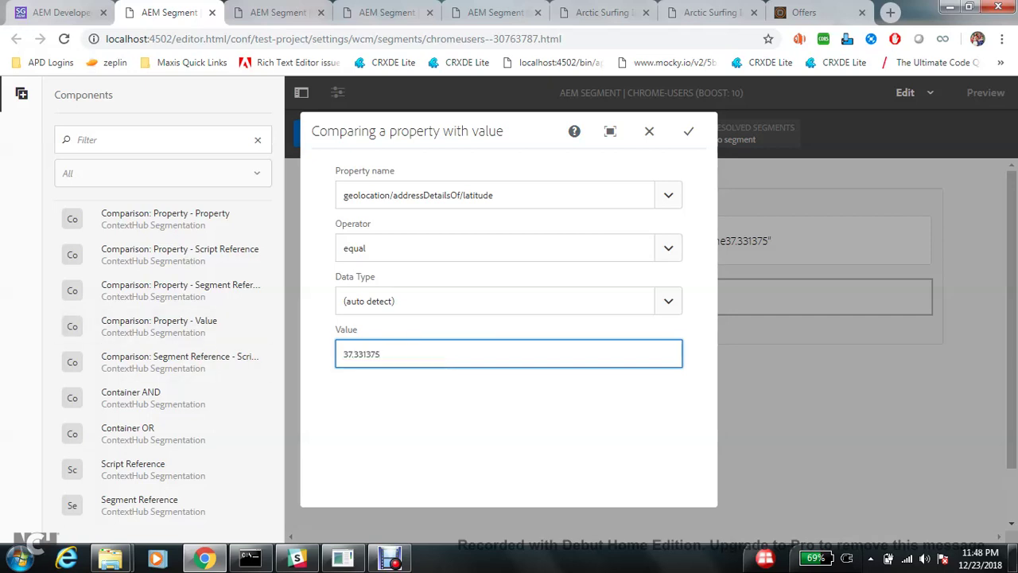
key(Return)
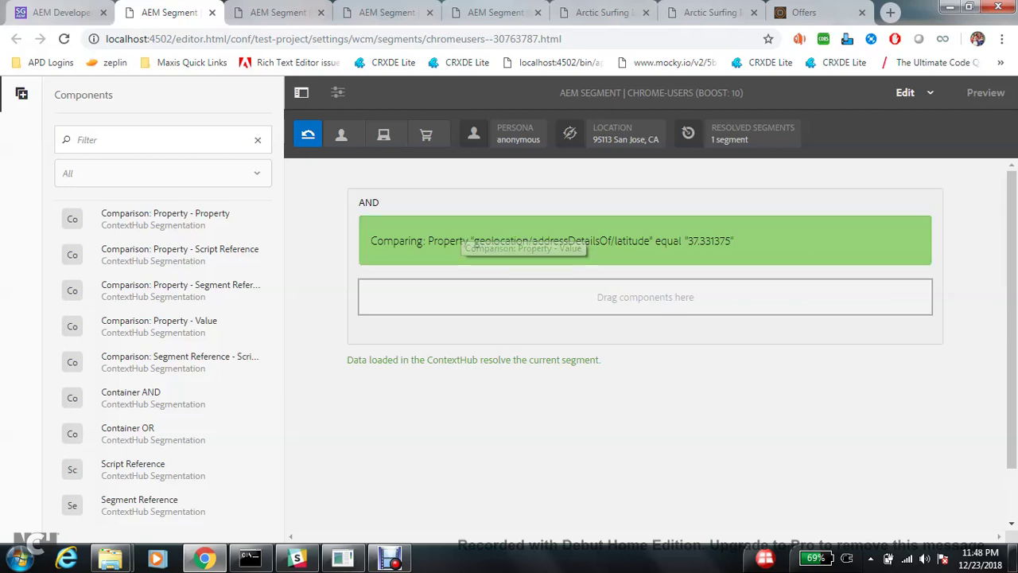
Step: Review the blog article's explanations of the Property-Script Reference and Segment Reference comparison components
click(38, 10)
scroll(386, 310, down, 1)
scroll(594, 309, down, 1)
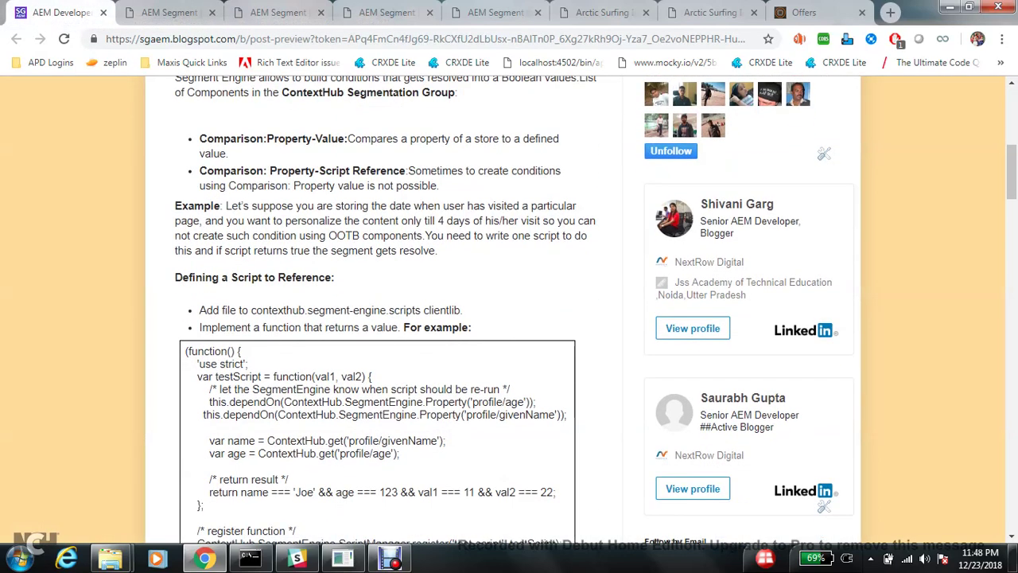
scroll(595, 310, down, 10)
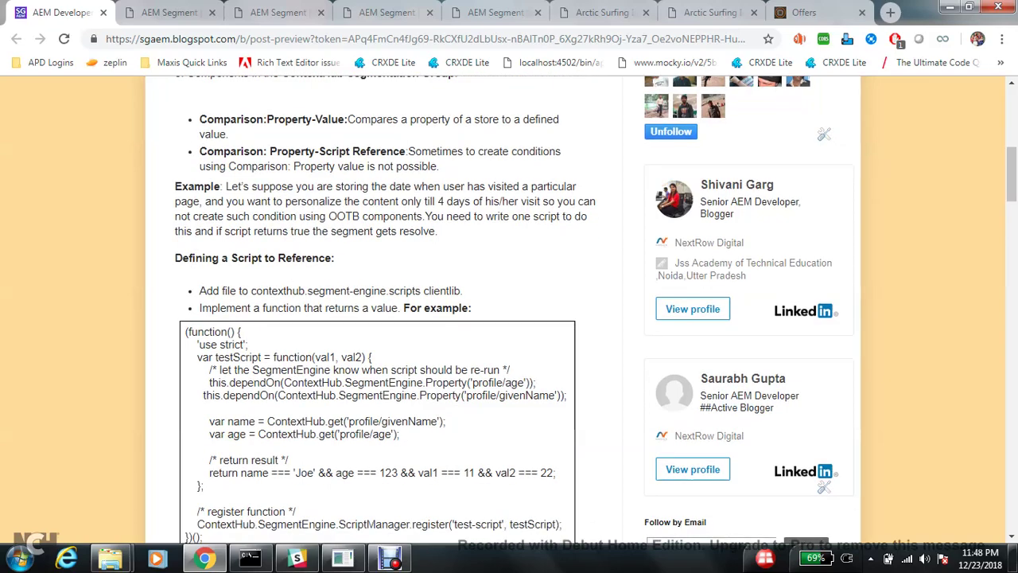
scroll(595, 309, down, 5)
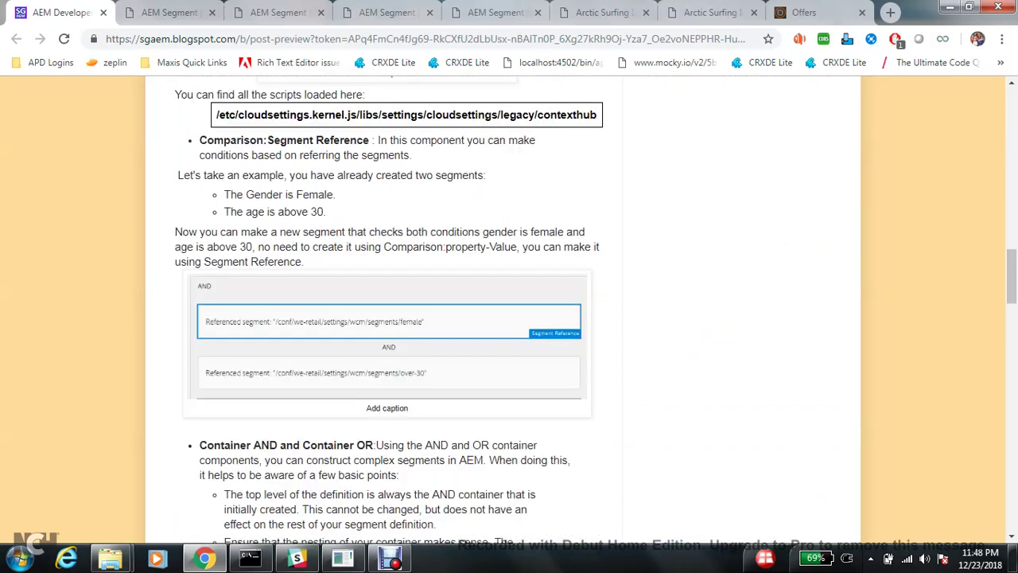
scroll(595, 310, up, 3)
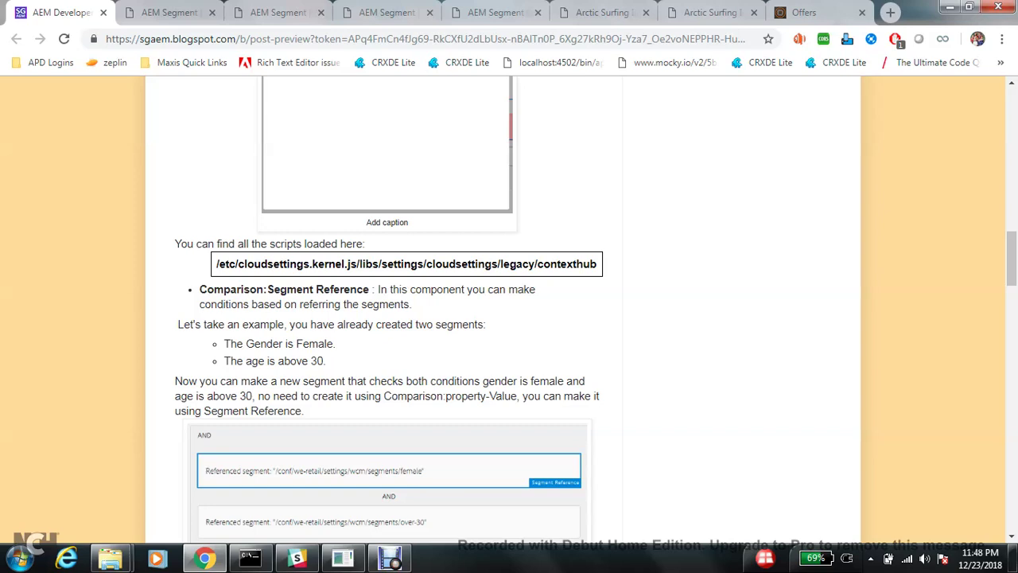
Step: Load localhost:4502 in place of the second Chrome-Users segment page and open the We.Retail folder under Audiences
click(274, 13)
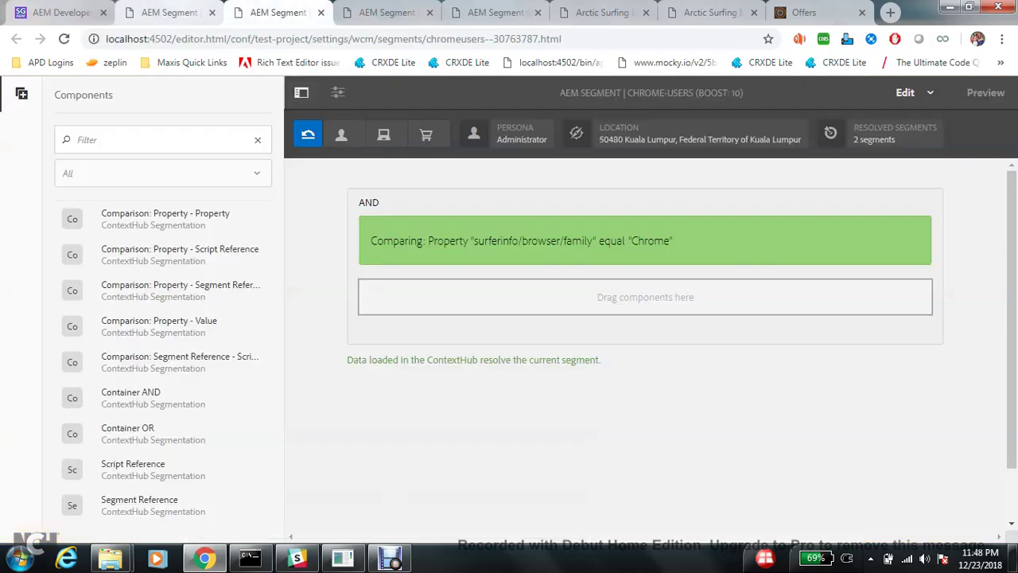
click(167, 13)
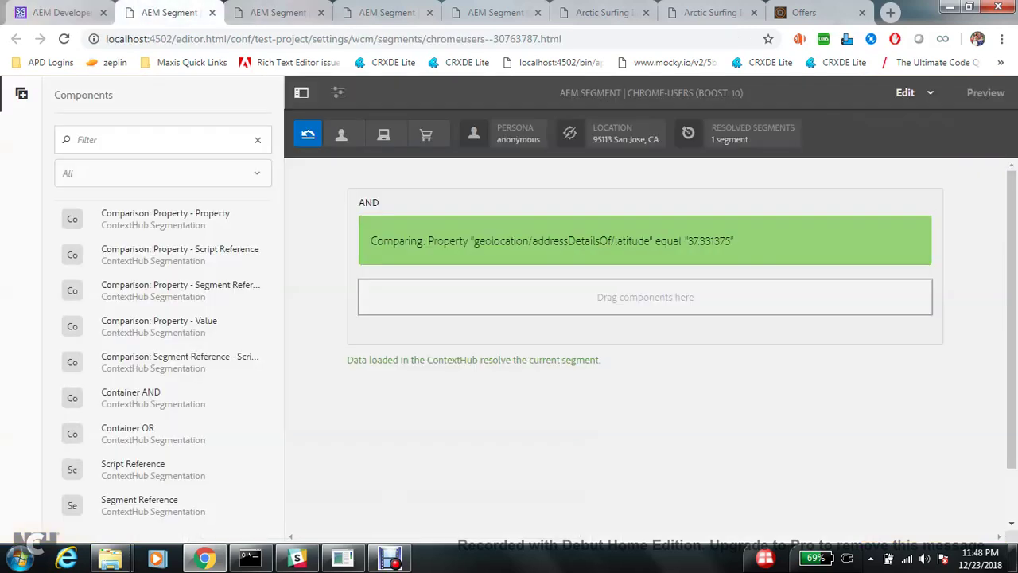
key(ctrl+Tab)
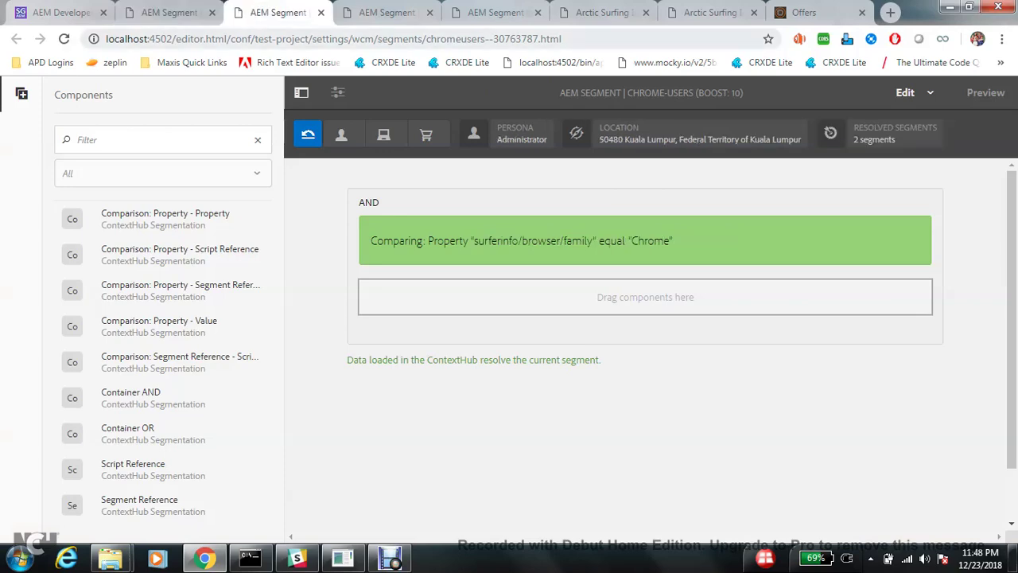
drag(169, 39, 763, 62)
key(BackSpace)
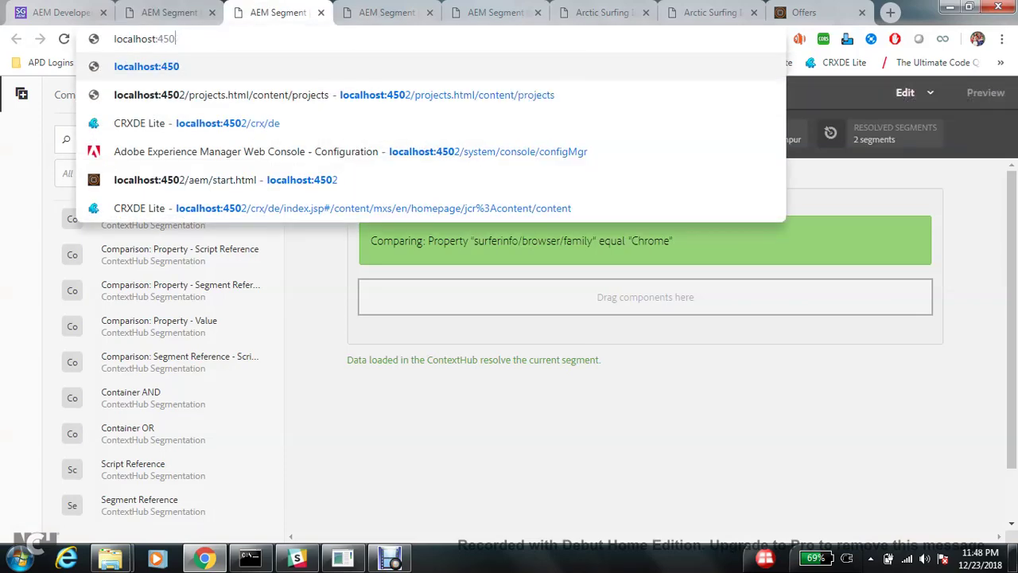
text(2)
key(Return)
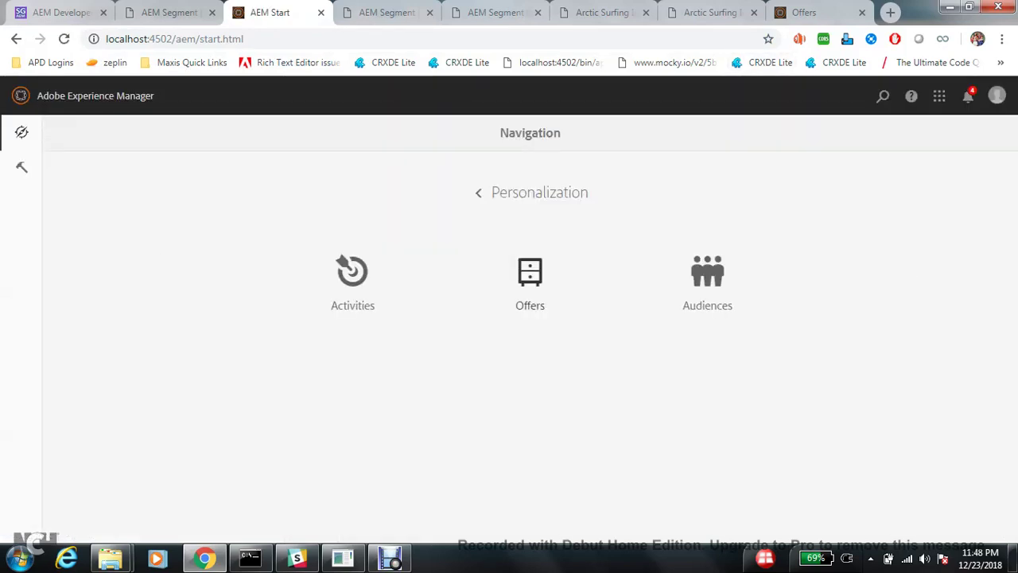
click(707, 272)
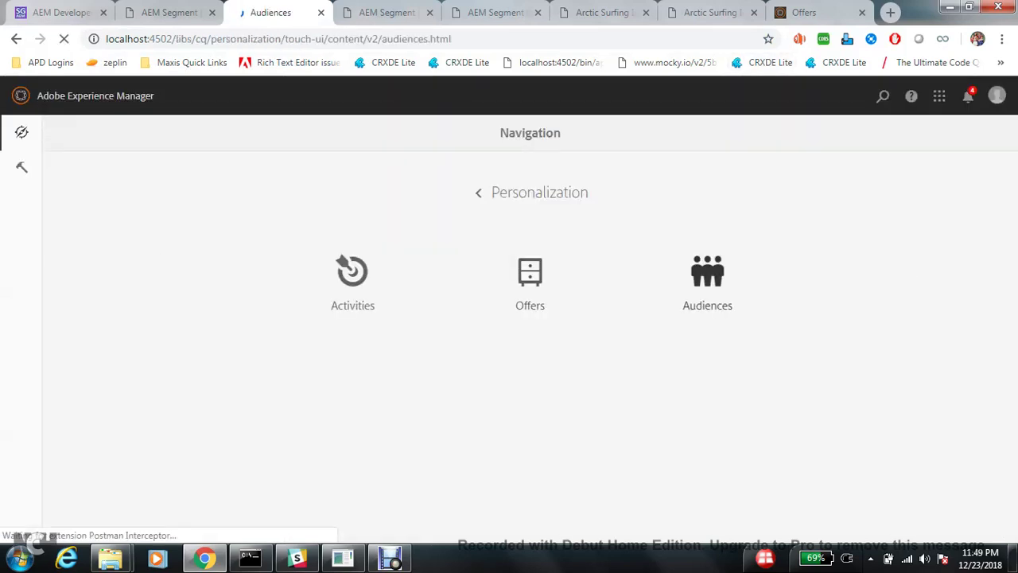
click(62, 235)
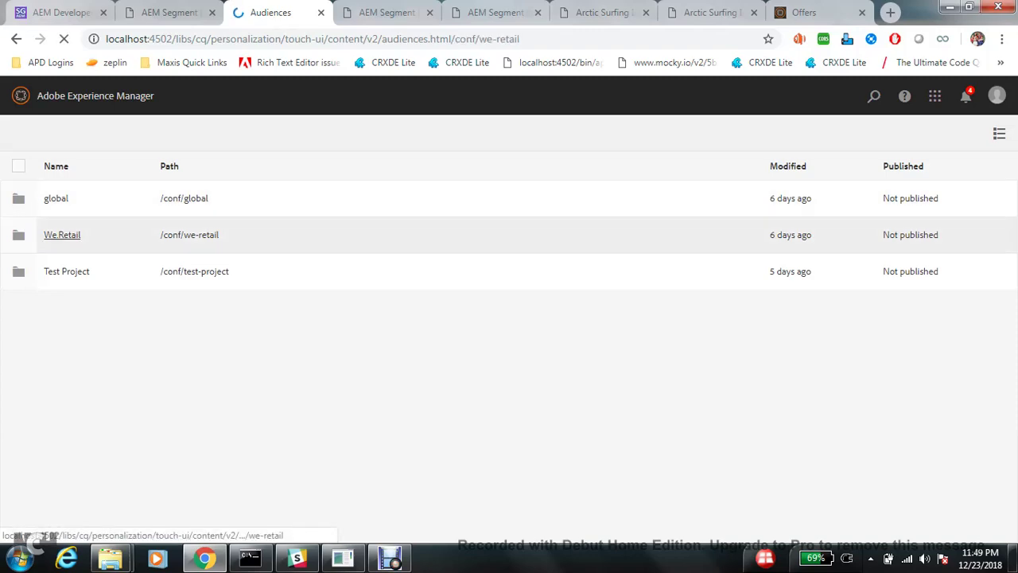
Step: Look through the We.Retail audiences and open the Summer Female Over 30 segment for editing
scroll(509, 358, down, 6)
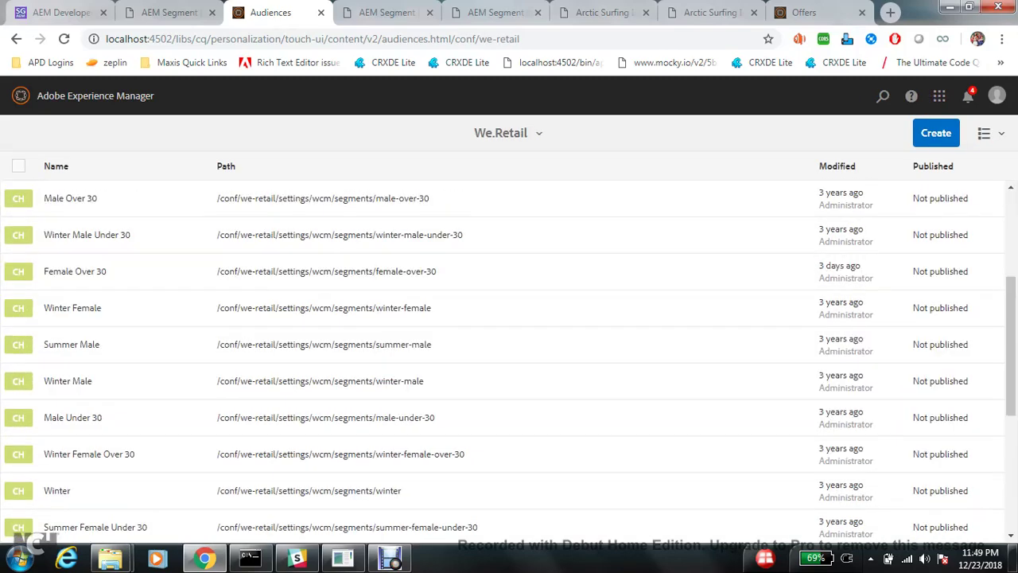
scroll(509, 342, down, 1)
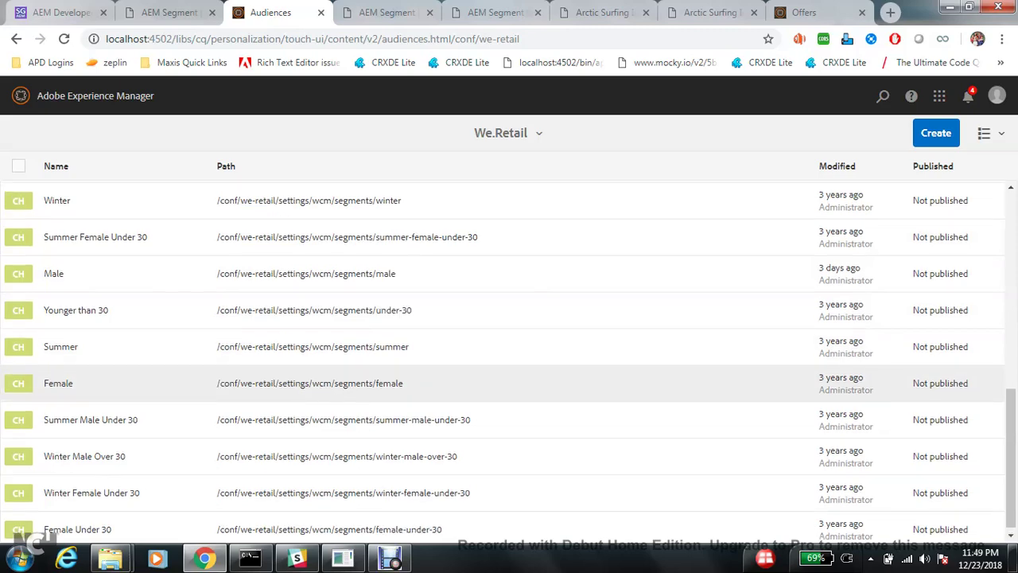
scroll(509, 378, up, 6)
scroll(509, 426, up, 1)
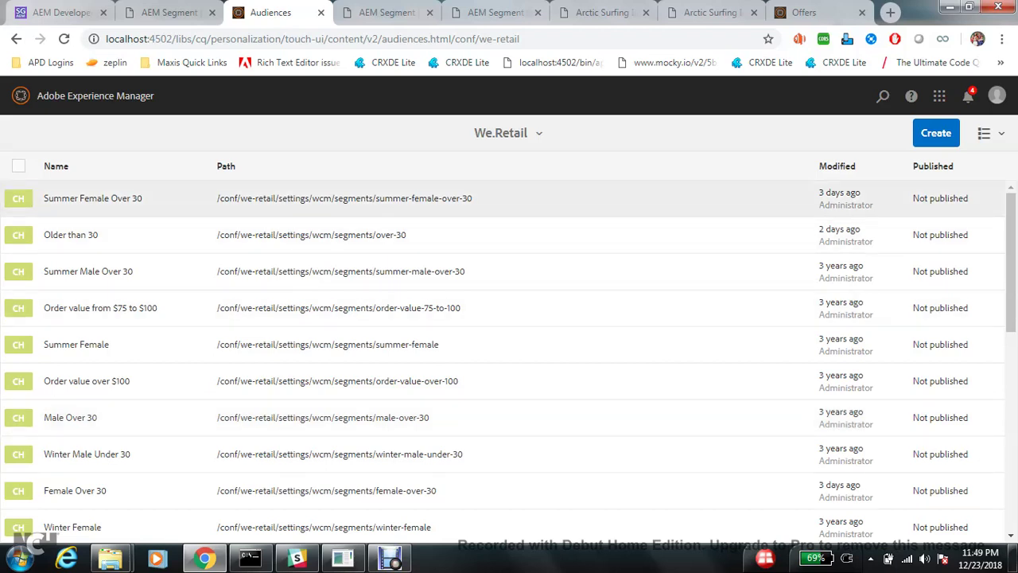
drag(43, 198, 144, 198)
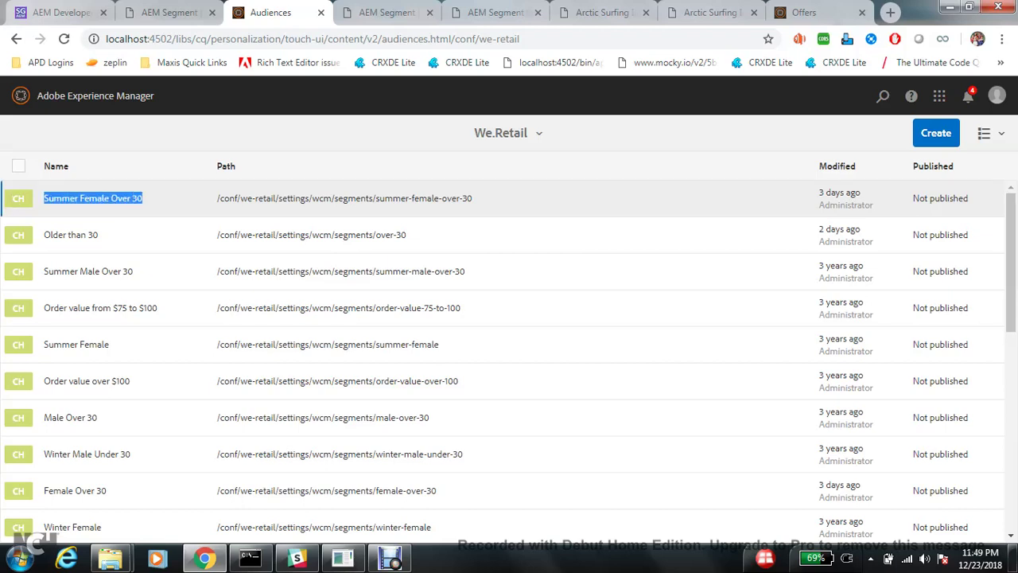
click(18, 198)
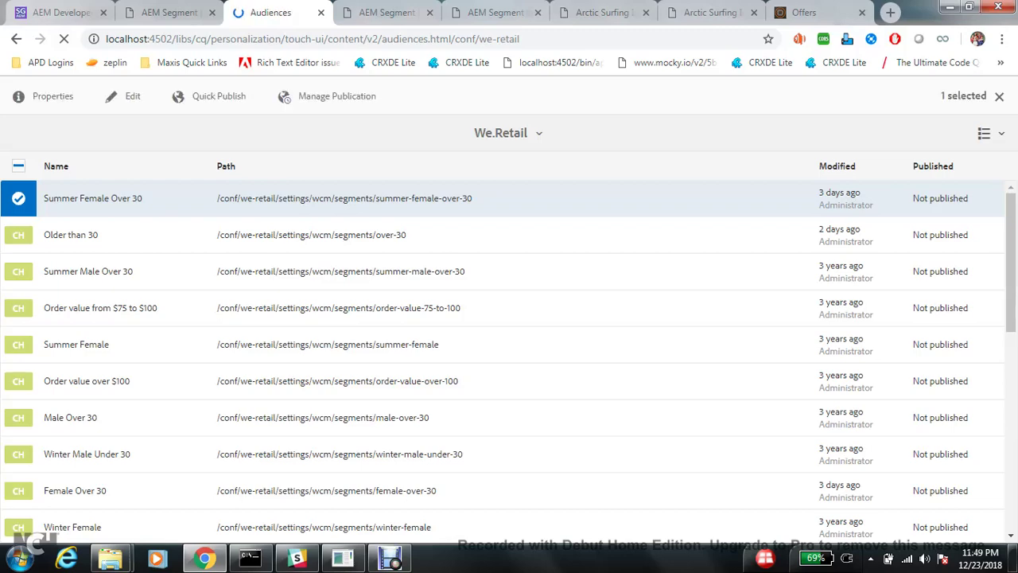
click(95, 96)
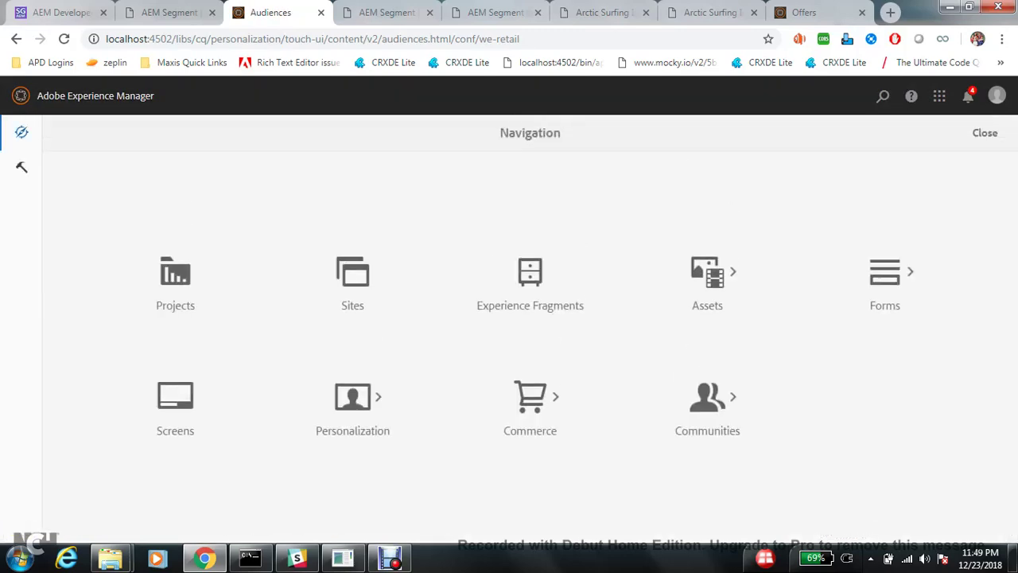
click(983, 132)
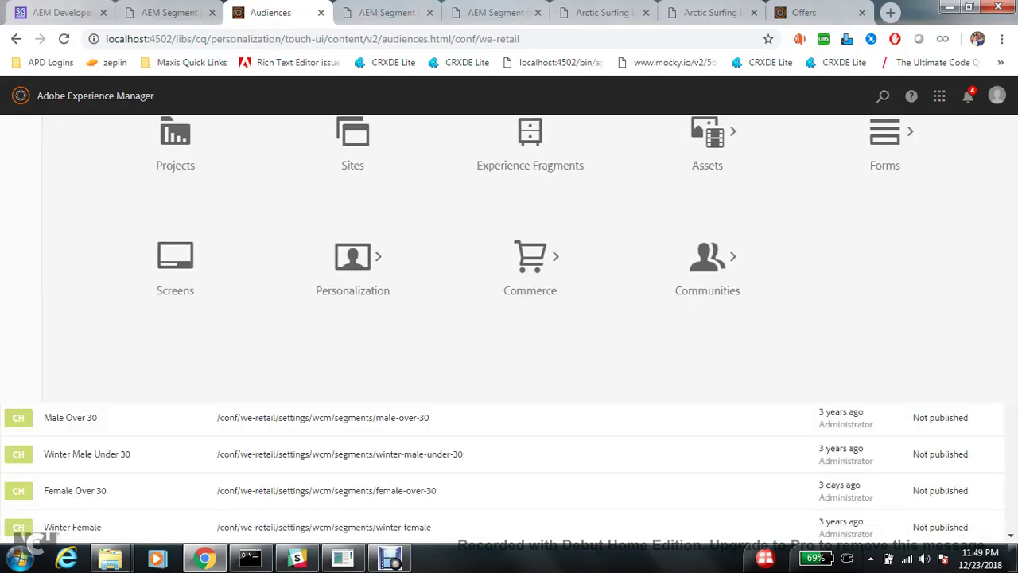
click(18, 198)
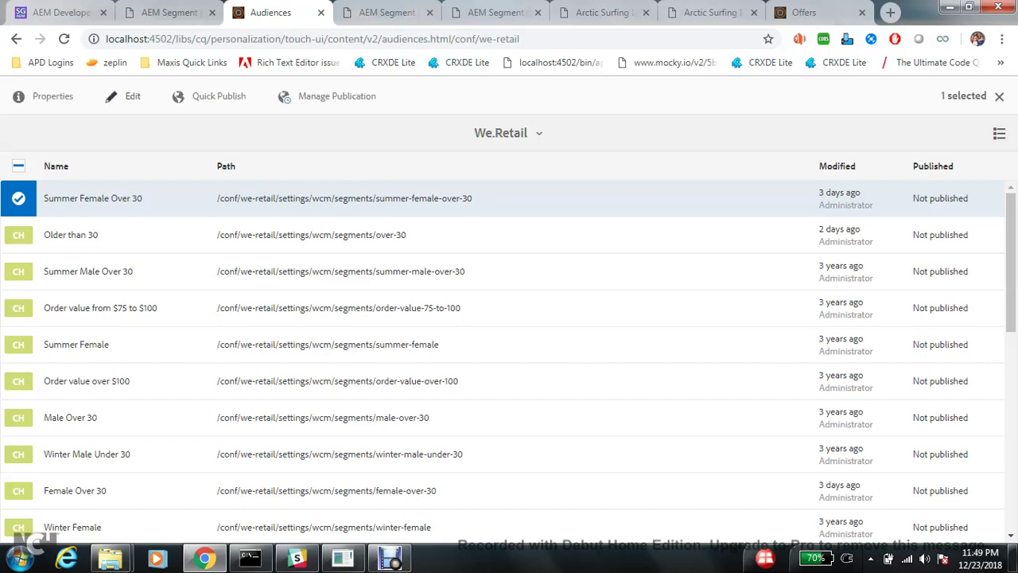
click(132, 95)
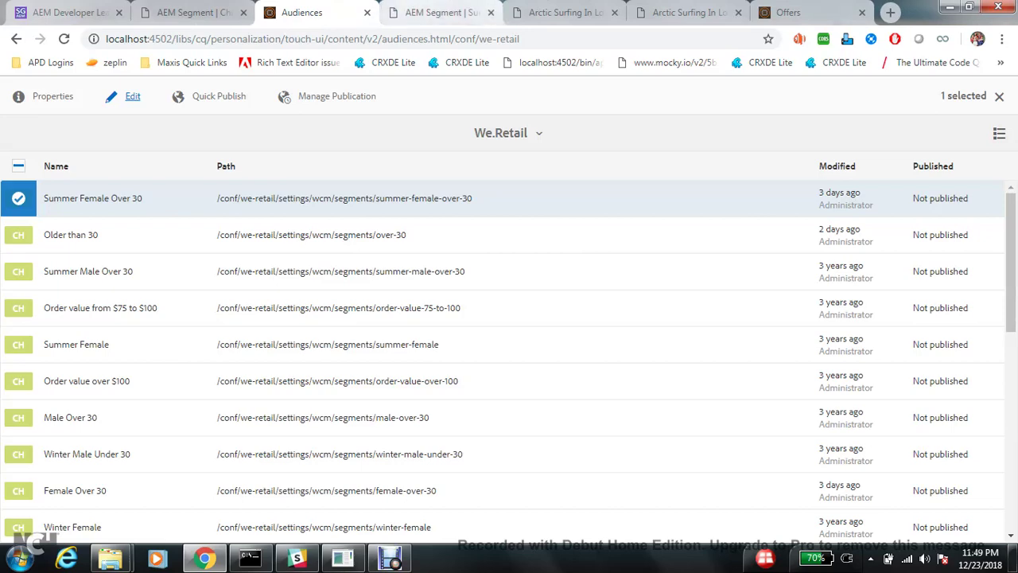
click(433, 12)
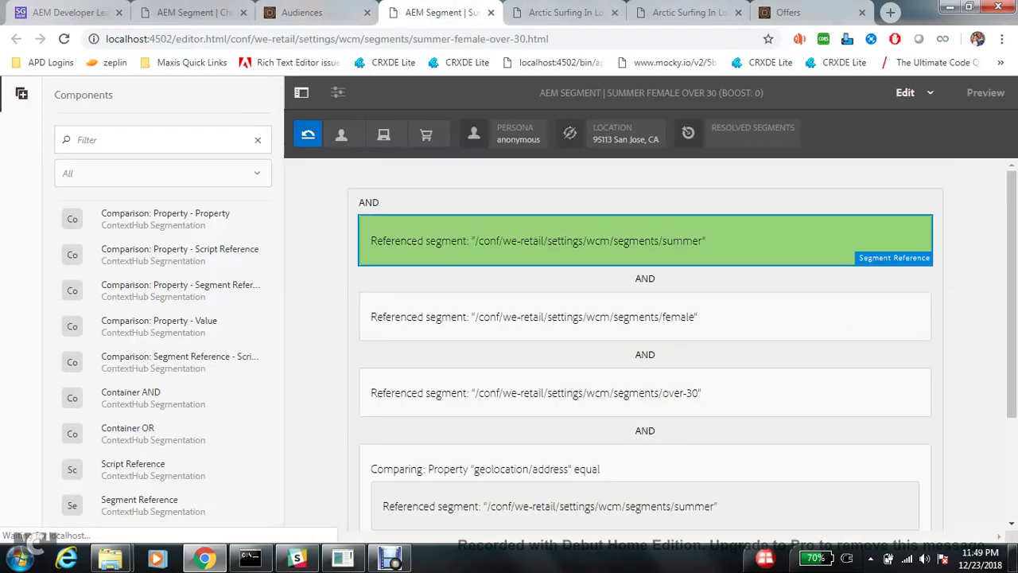
Step: Open the first segment reference's settings, highlight its path /conf/we-retail/settings/wcm/segments/summer and save the dialog
double_click(477, 240)
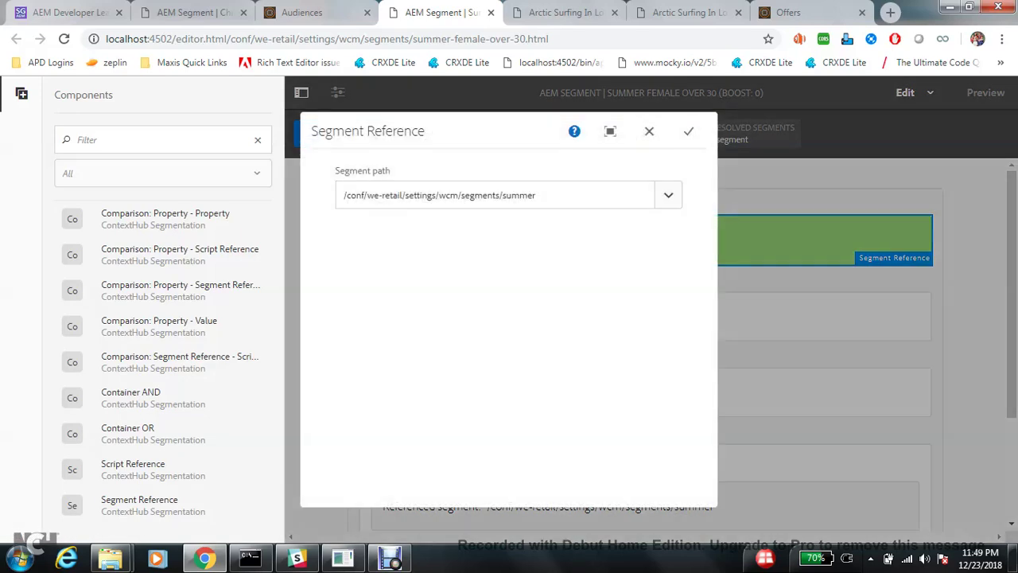
drag(541, 195, 340, 195)
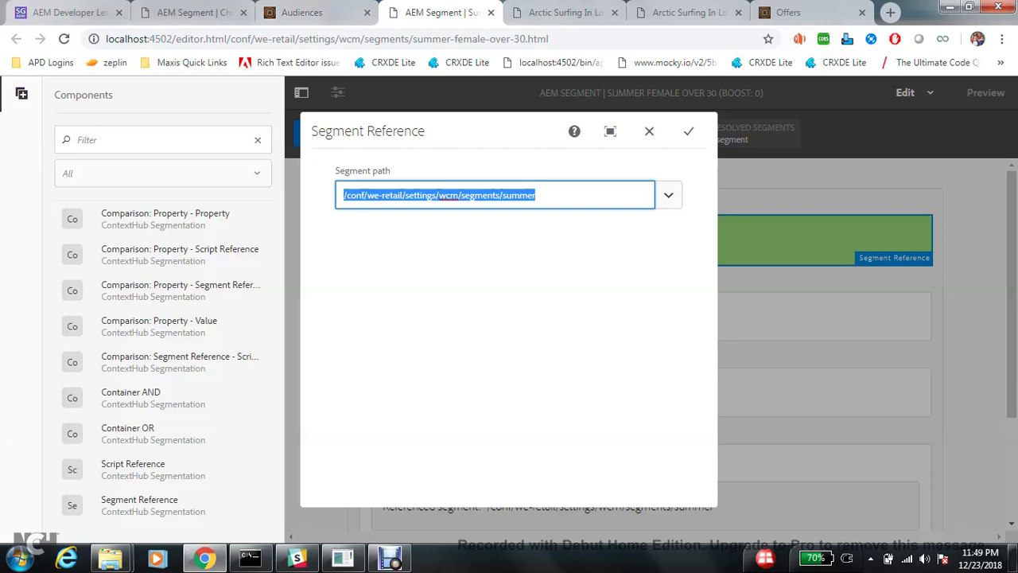
click(539, 195)
drag(539, 195, 340, 195)
key(Return)
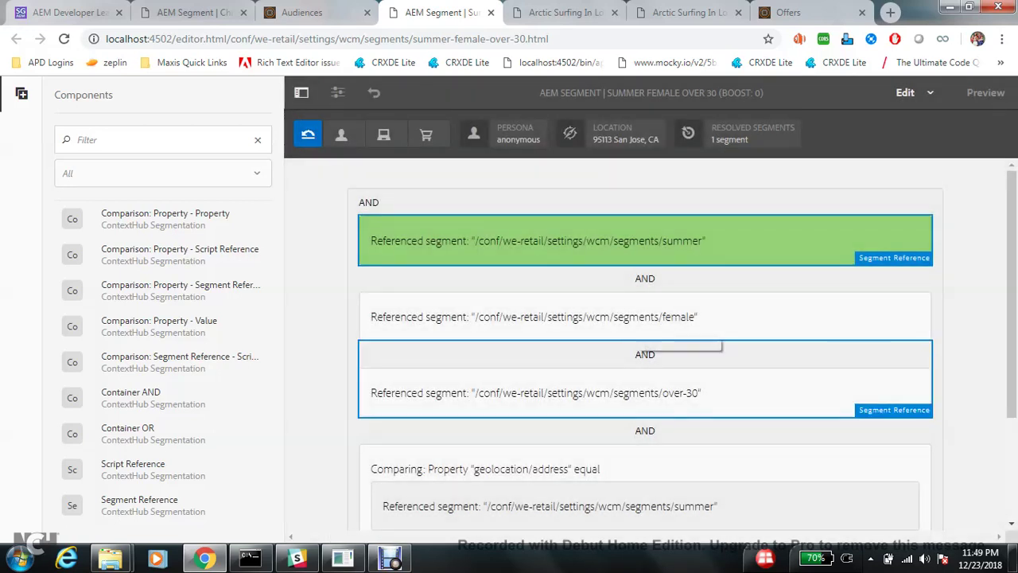
Step: Delete the geolocation/address Property - Segment Reference comparison from the Summer Female Over 30 segment
scroll(642, 409, down, 1)
click(644, 385)
click(514, 326)
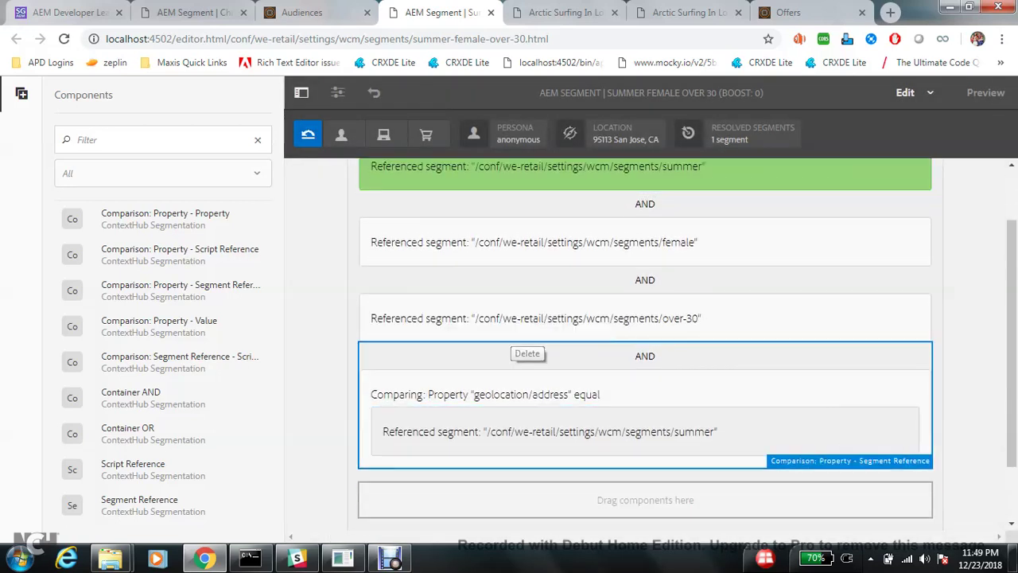
click(593, 345)
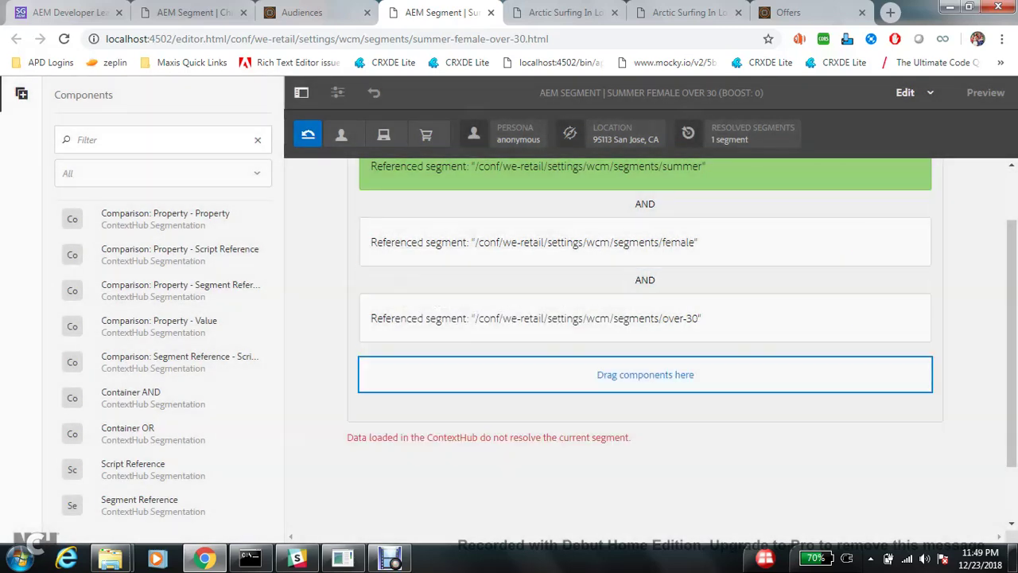
scroll(645, 374, up, 1)
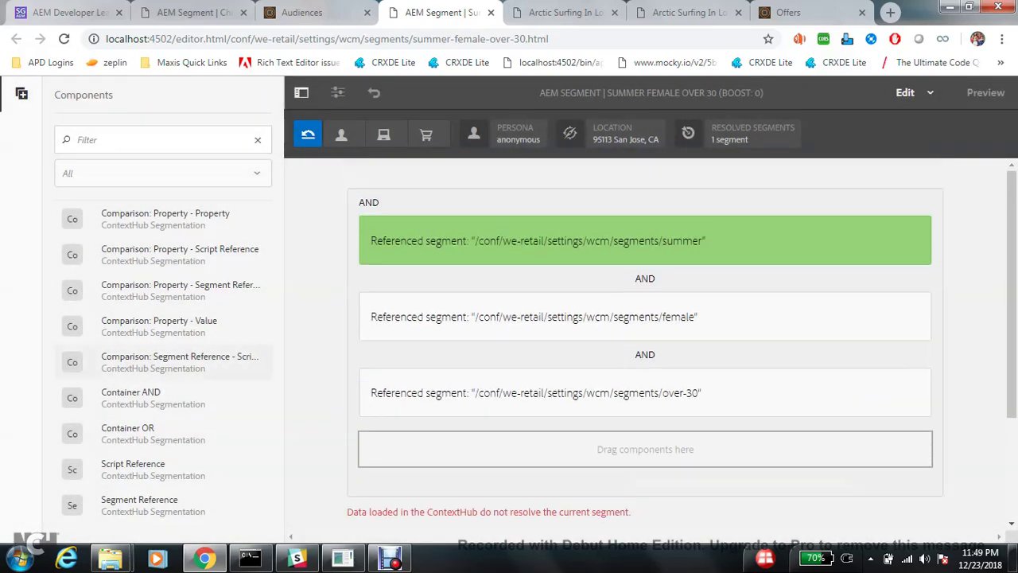
Step: Hide the components side panel, consult the article's Segment Reference section and return to the Summer Female Over 30 segment
drag(579, 357, 692, 257)
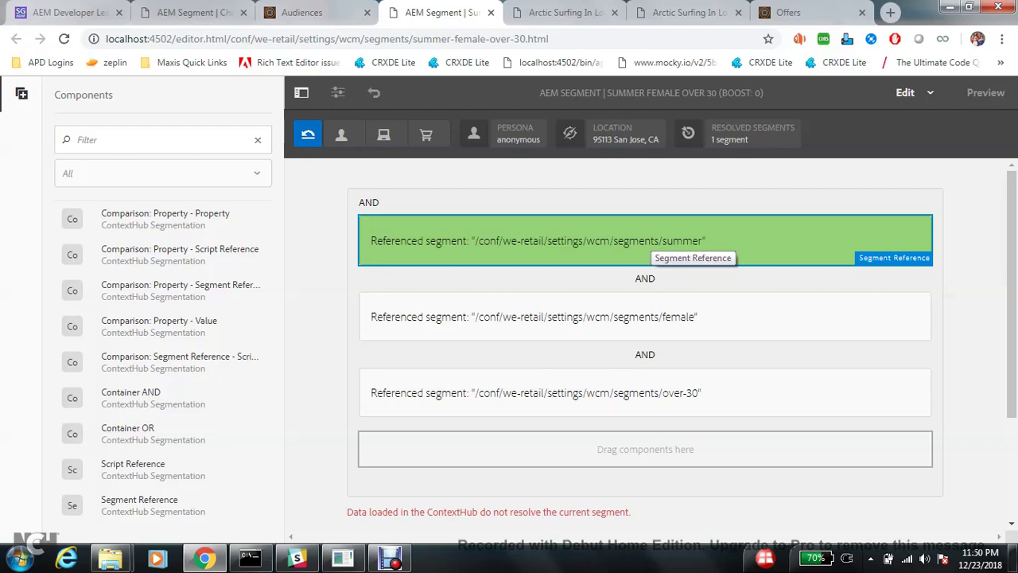
click(301, 93)
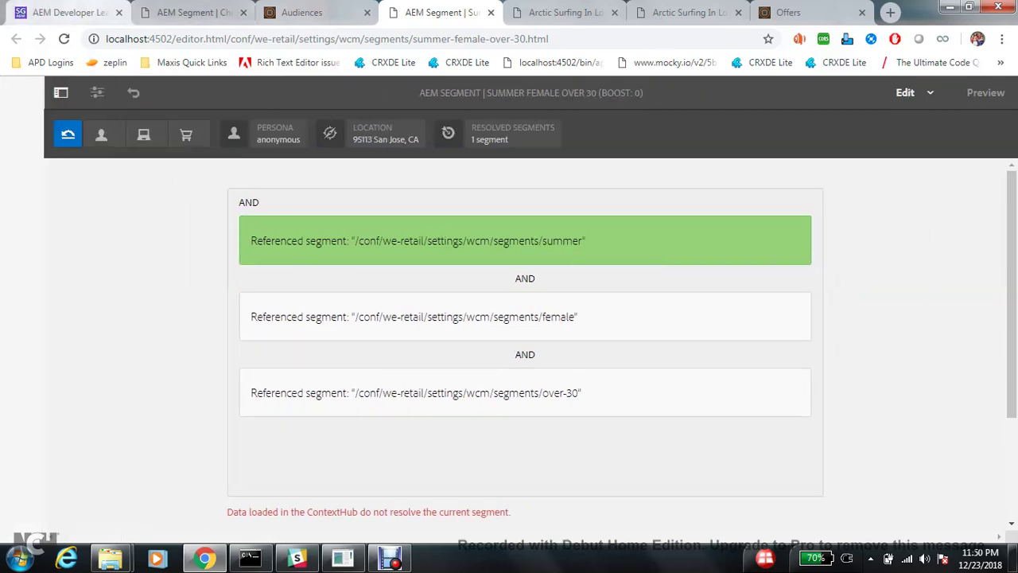
click(71, 13)
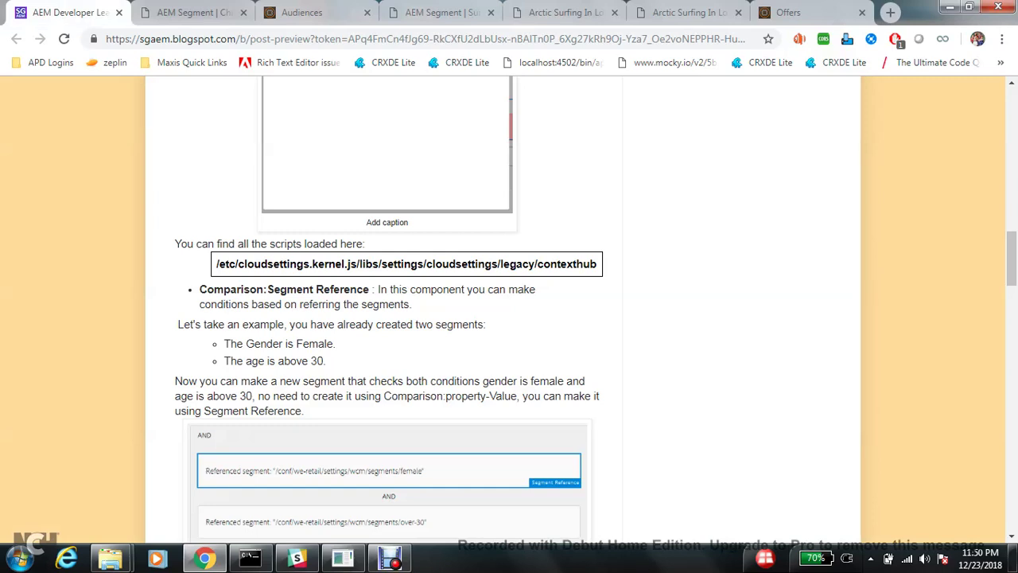
key(ctrl+4)
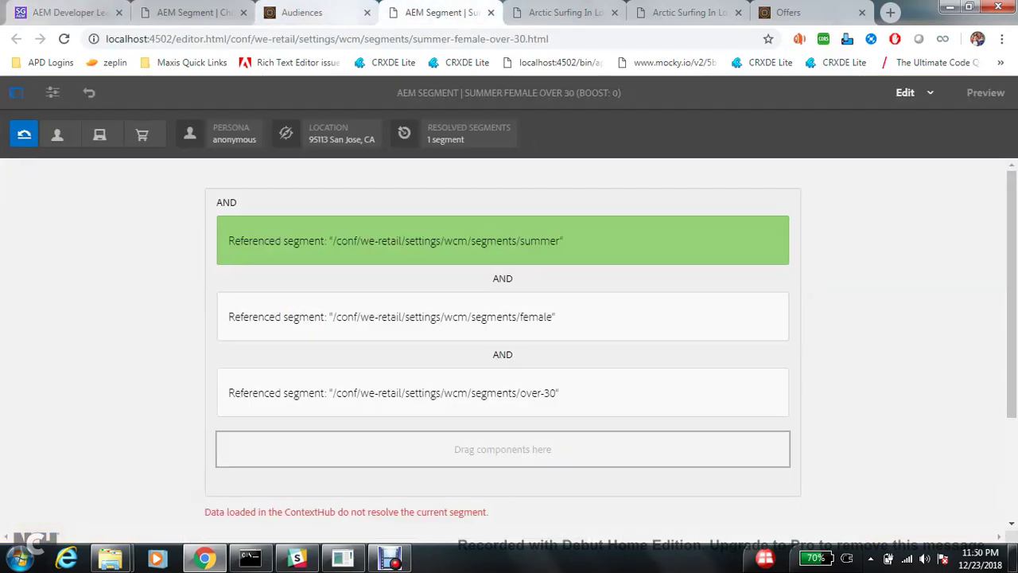
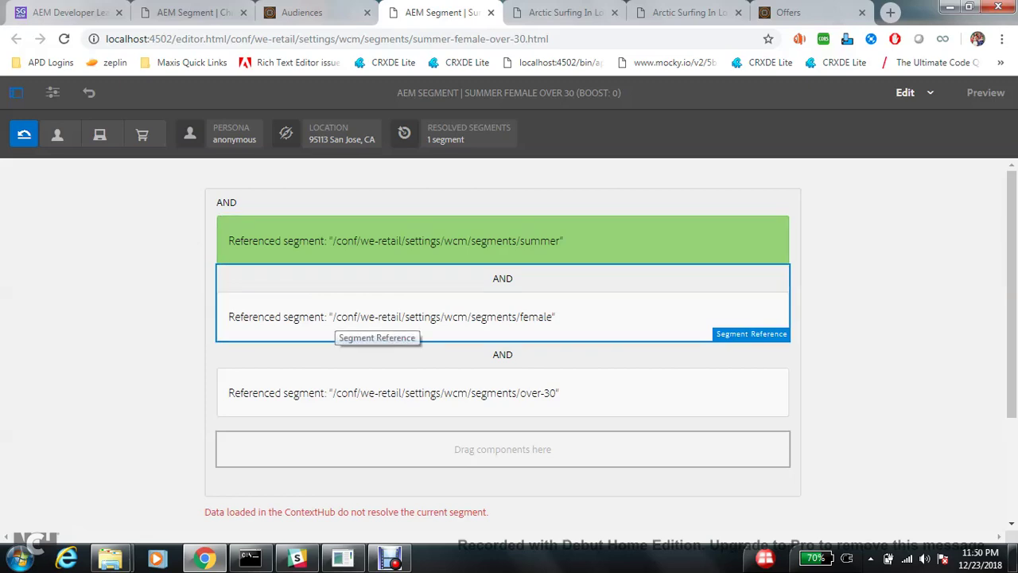
Step: Consult the article's Container AND and Container OR section and return to the Chrome-Users segment
click(68, 12)
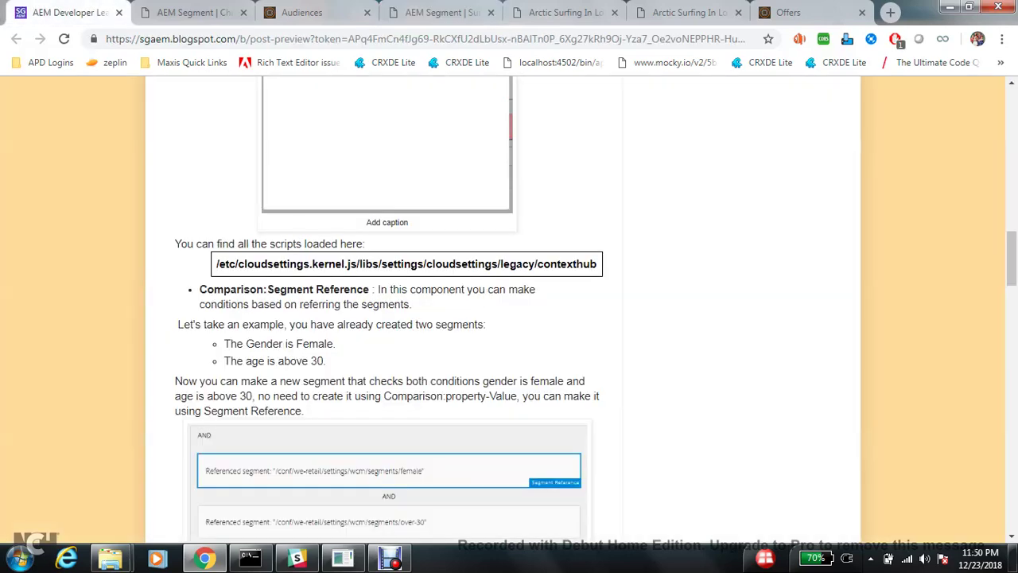
scroll(525, 311, down, 4)
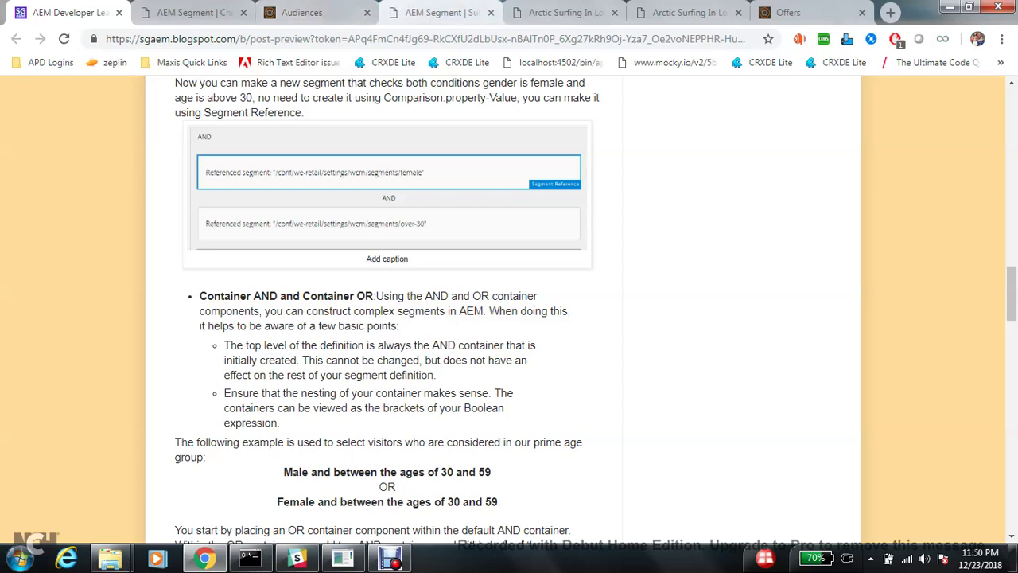
click(302, 12)
click(195, 12)
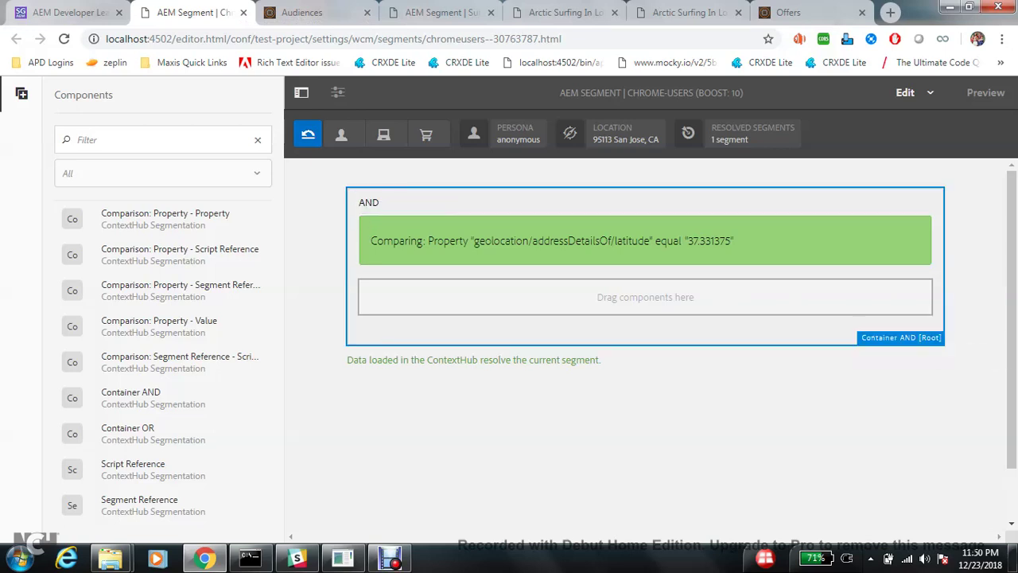
Step: Insert a Container AND inside the root AND container of Chrome-Users and move the latitude comparison into it
click(509, 307)
click(379, 264)
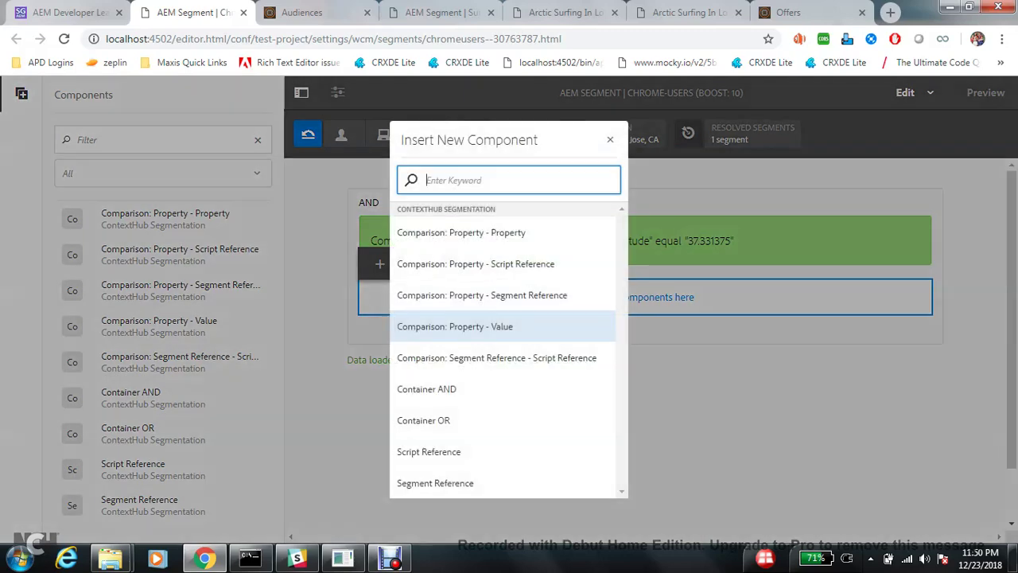
click(426, 389)
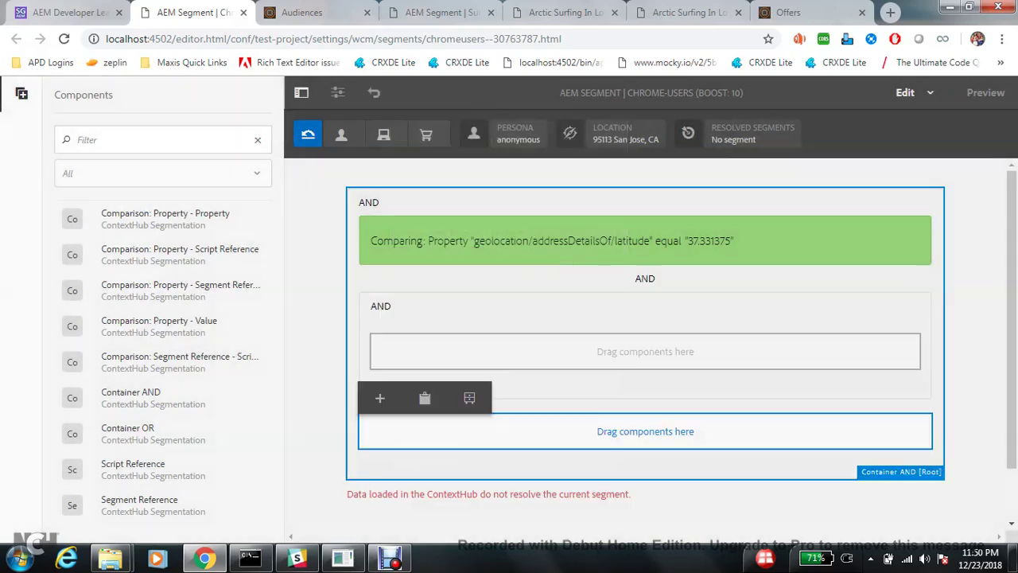
drag(509, 240, 509, 354)
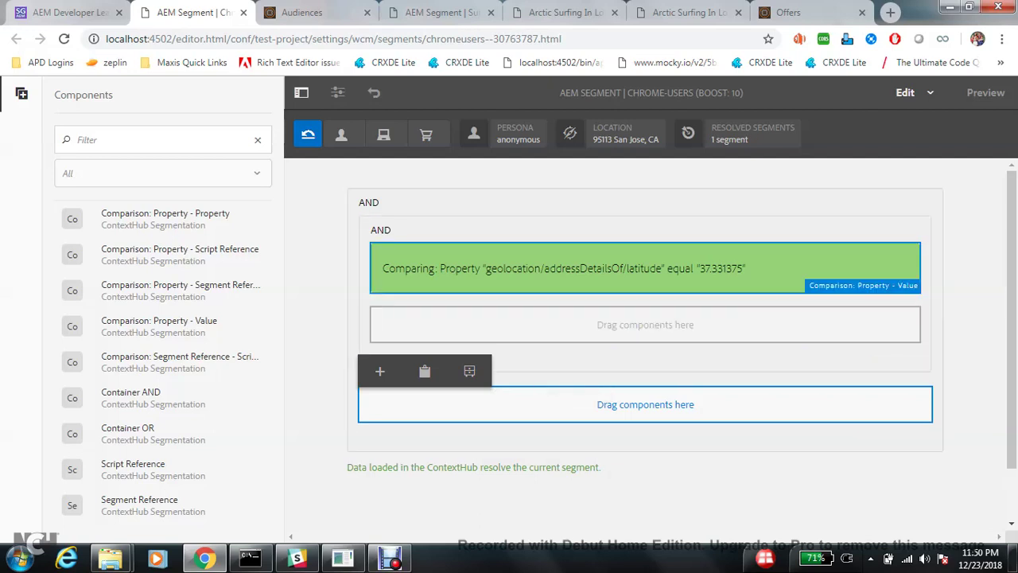
Step: Duplicate the latitude comparison inside the nested AND container
click(498, 275)
click(436, 228)
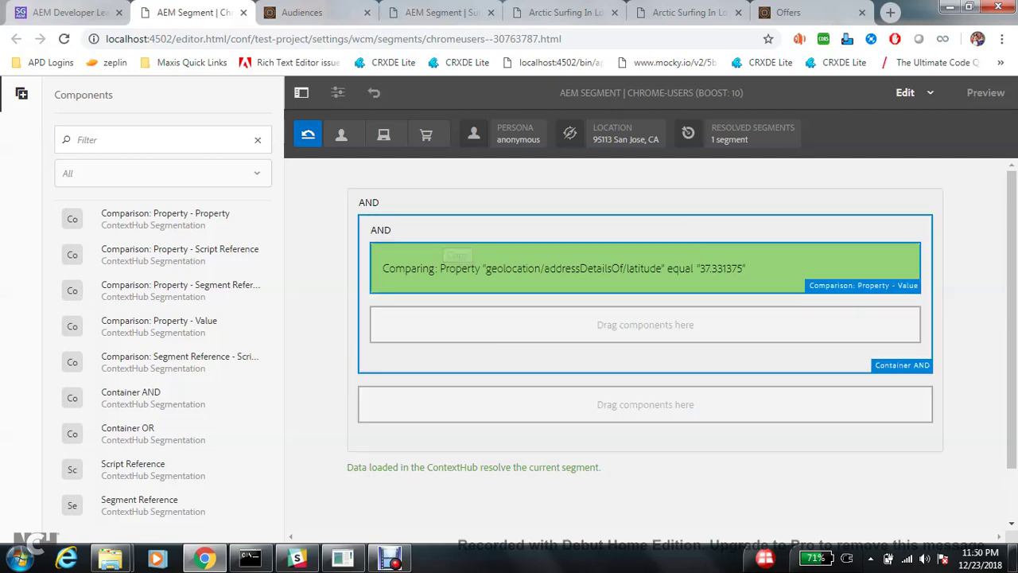
click(437, 326)
click(436, 291)
Step: Change the duplicated comparison to property surferinfo/browser/family with value Chrome and save it
click(435, 337)
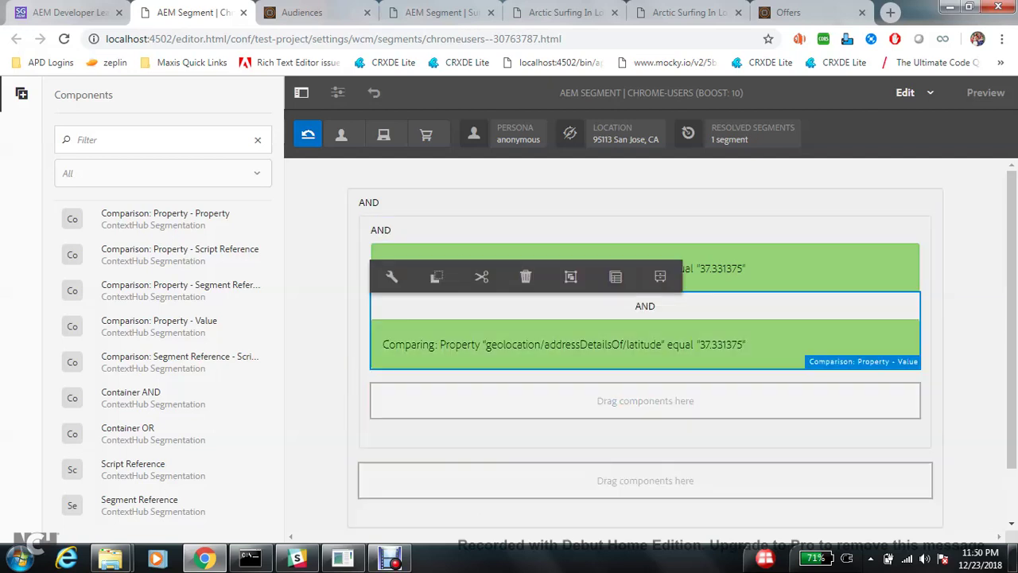
click(392, 276)
drag(511, 195, 259, 248)
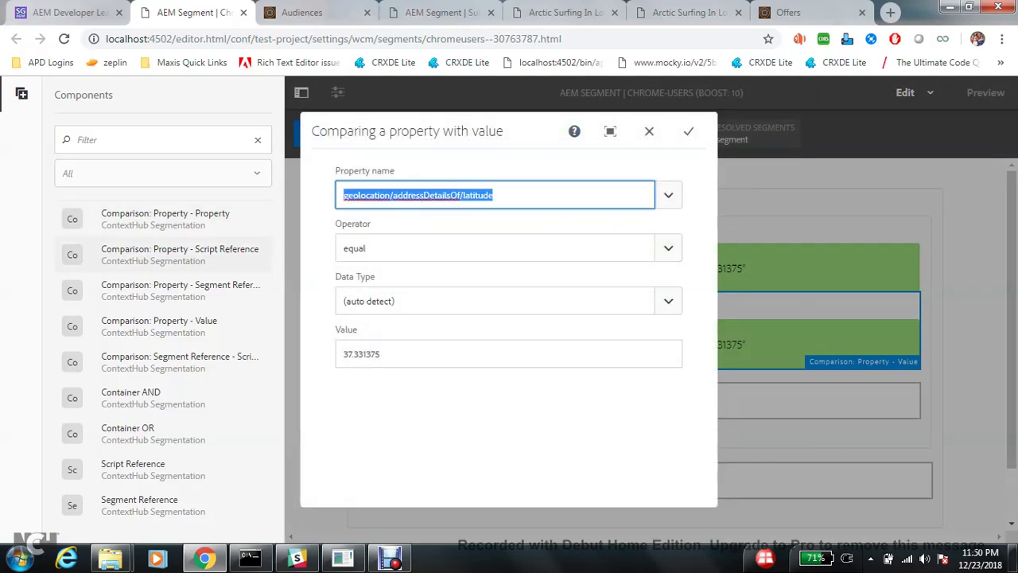
text(surferi)
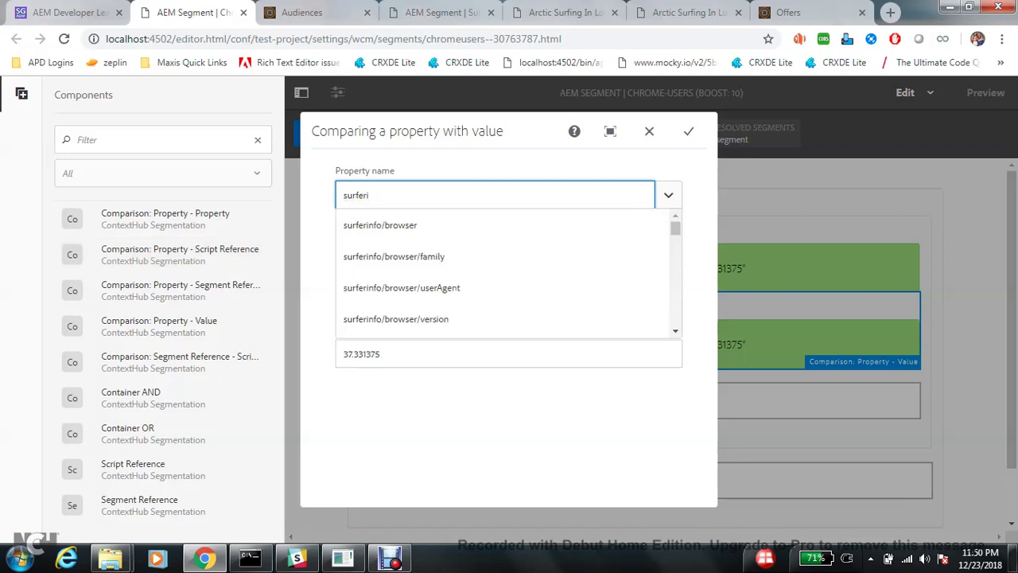
click(433, 256)
key(Return)
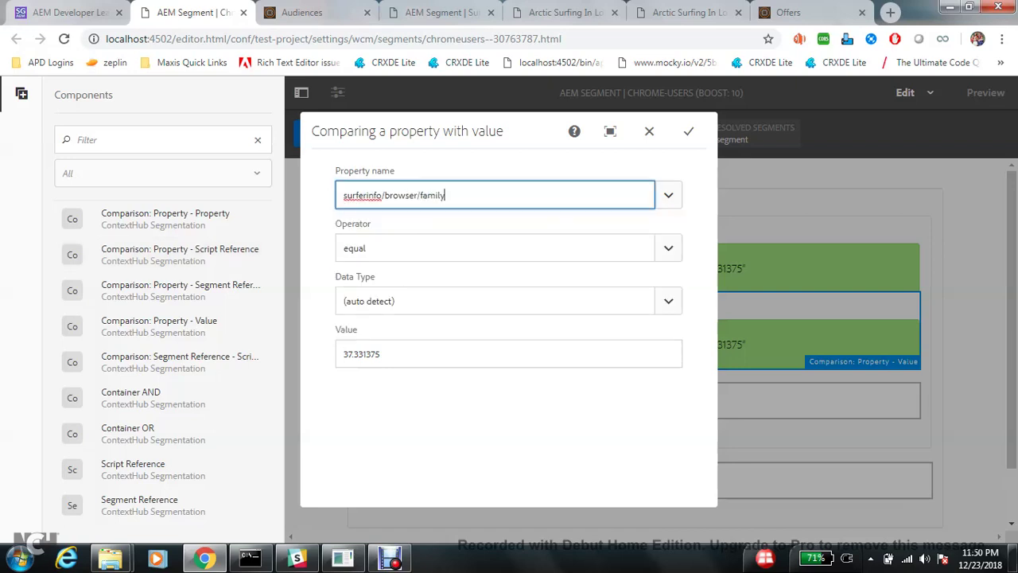
drag(414, 354, 247, 392)
text(Ch)
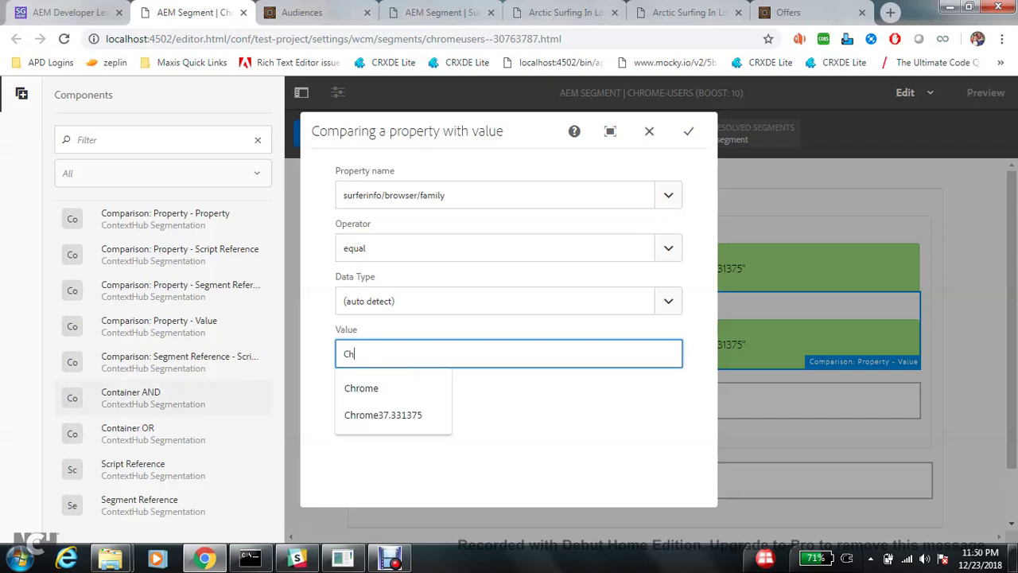
key(Down)
key(Return)
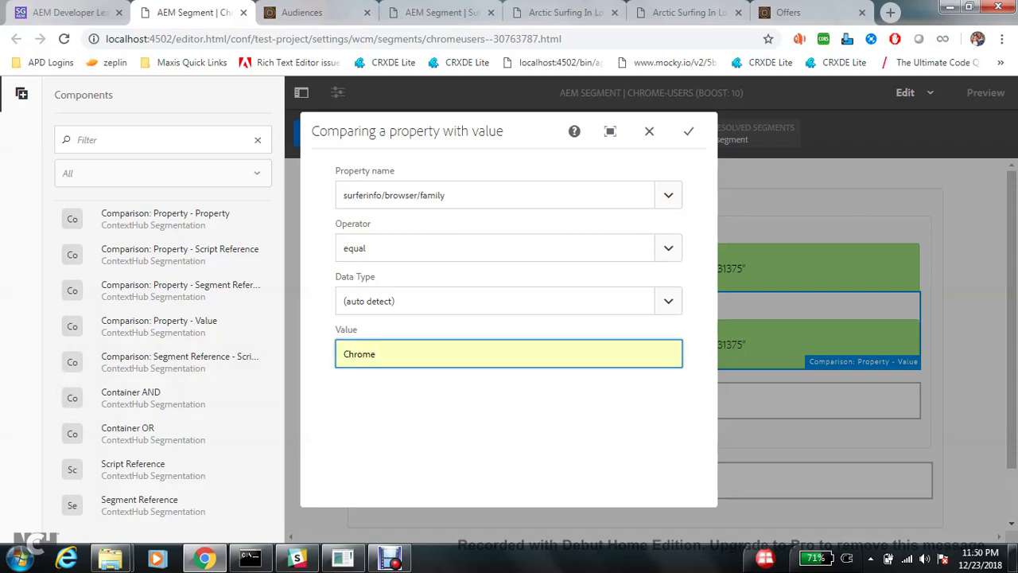
click(689, 131)
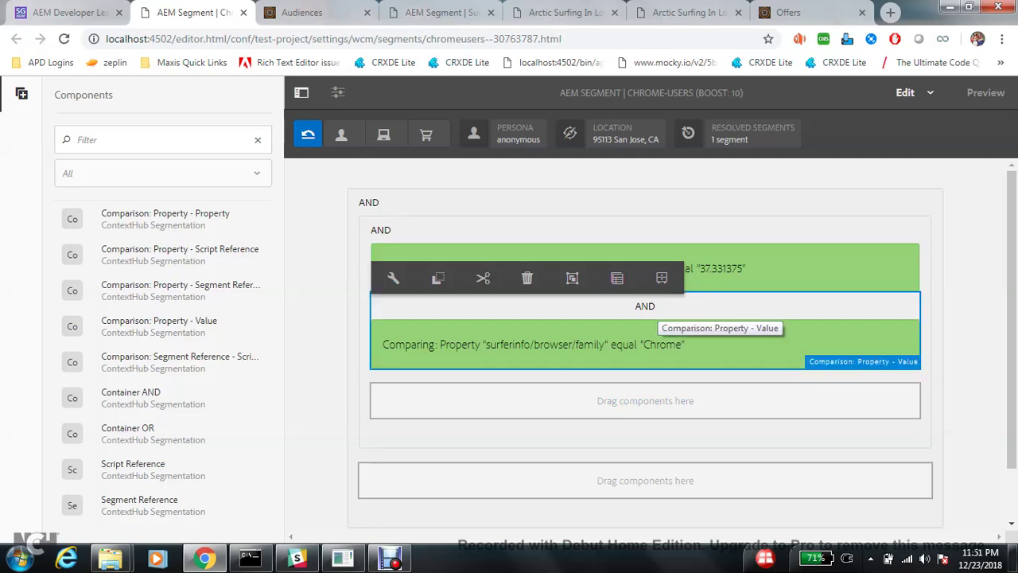
Step: Delete the nested Container AND together with its two comparisons
scroll(719, 318, down, 2)
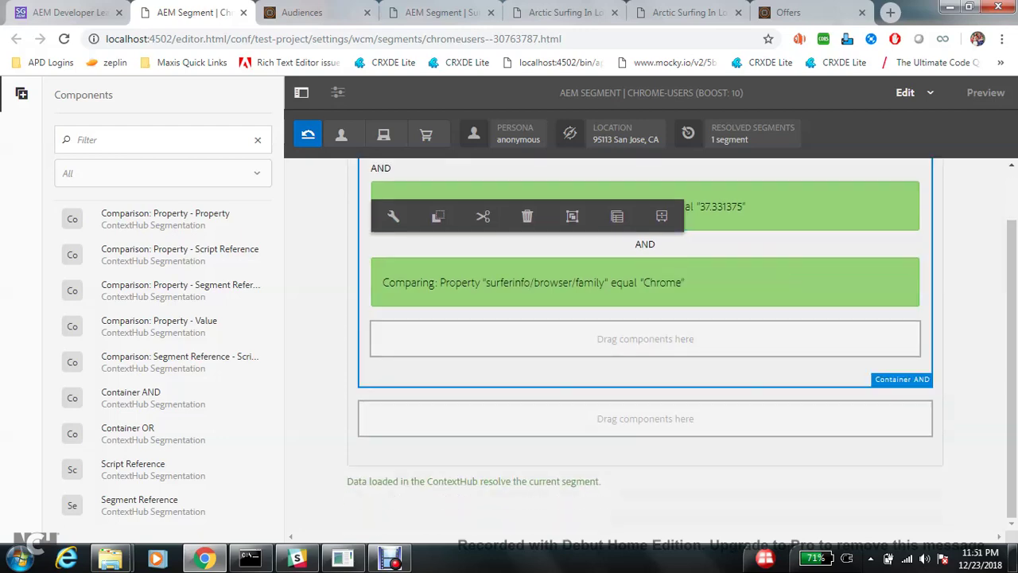
scroll(528, 278, up, 1)
click(489, 229)
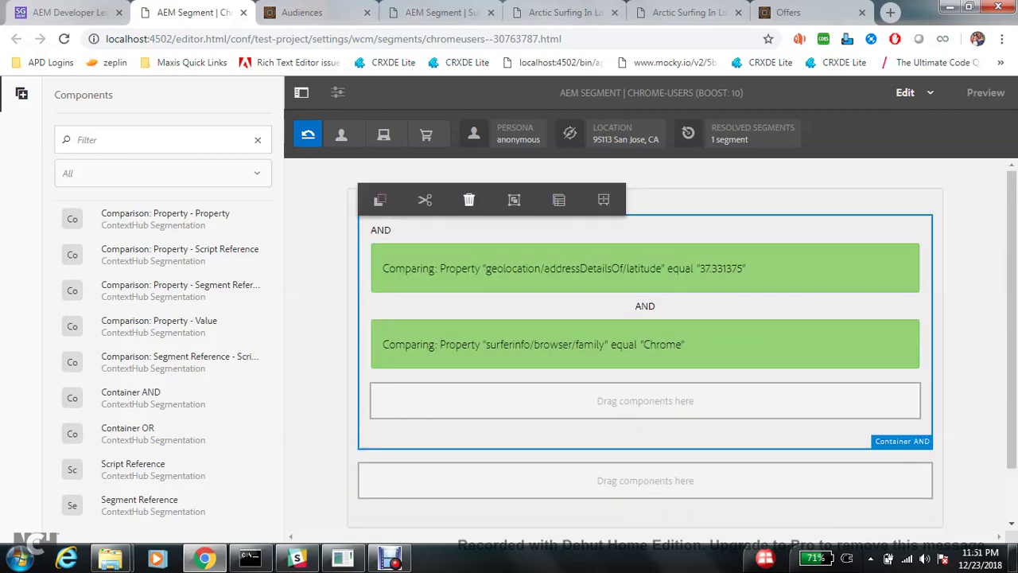
click(469, 200)
click(485, 216)
click(593, 345)
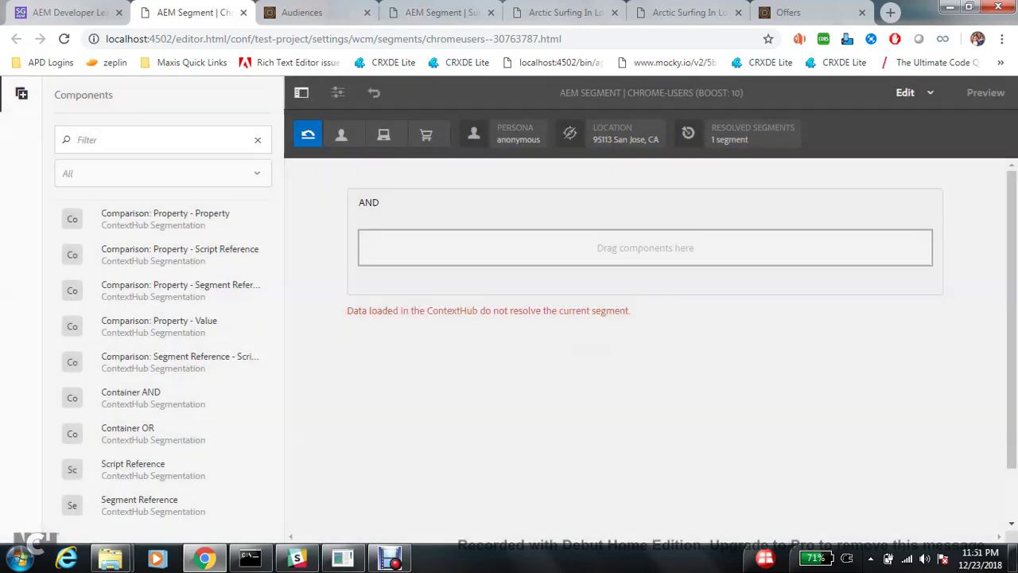
Step: Insert a Container OR in the root AND container and add a Comparison: Property - Value inside it
click(417, 245)
click(379, 215)
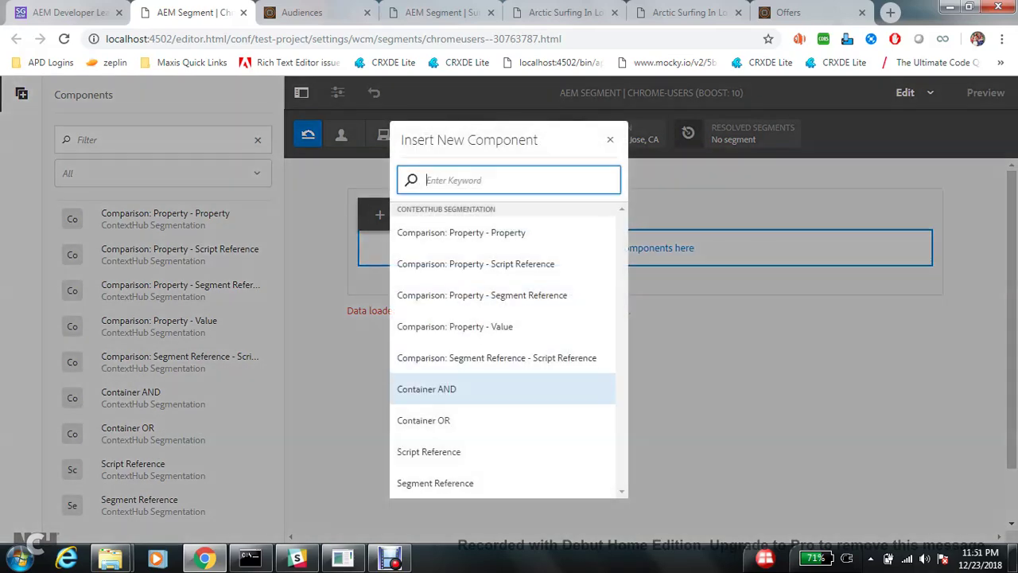
click(424, 420)
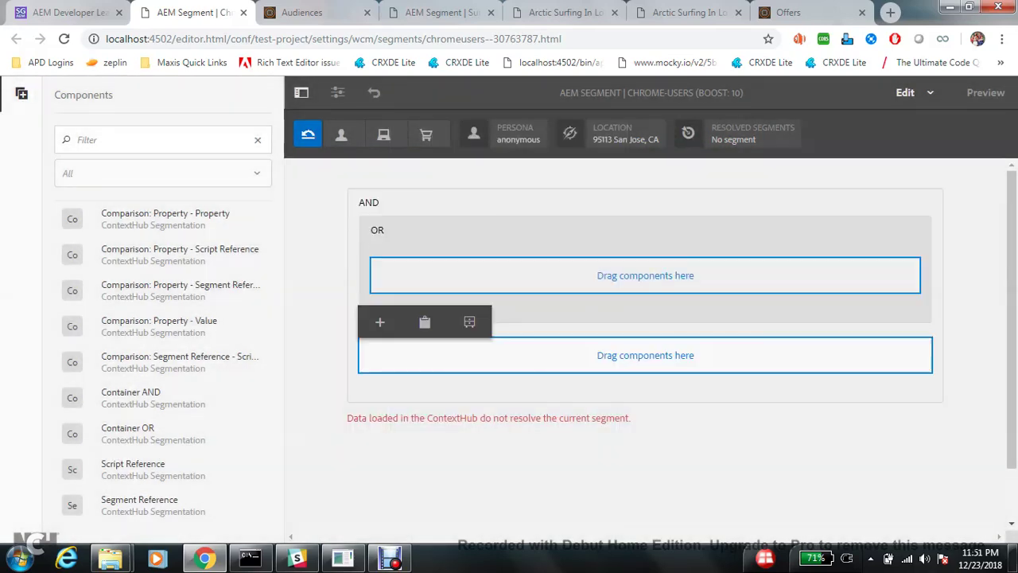
click(418, 274)
click(394, 250)
click(455, 326)
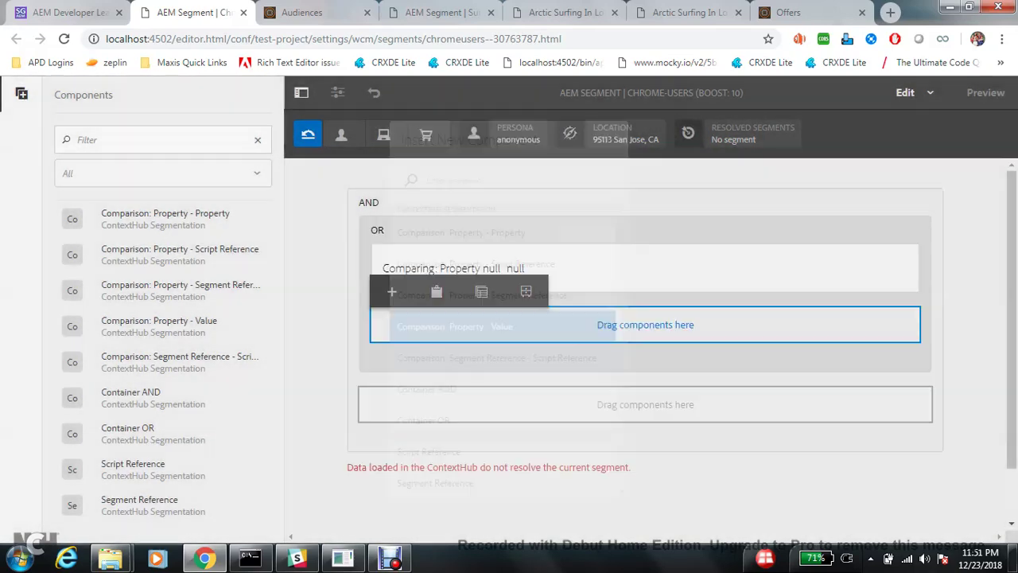
Step: Duplicate the empty Property - Value comparison inside the OR container
click(447, 262)
click(437, 227)
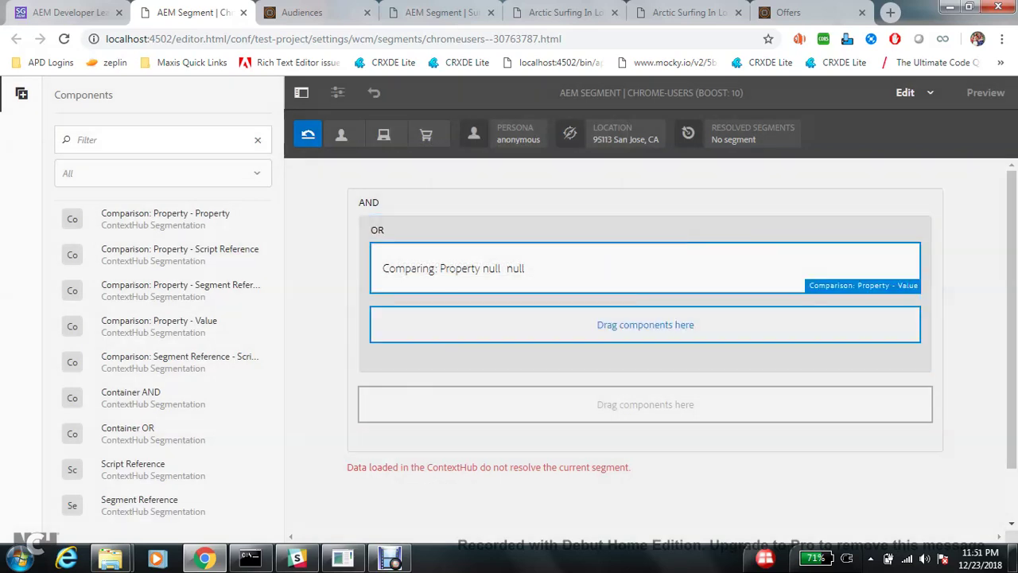
click(442, 321)
click(436, 291)
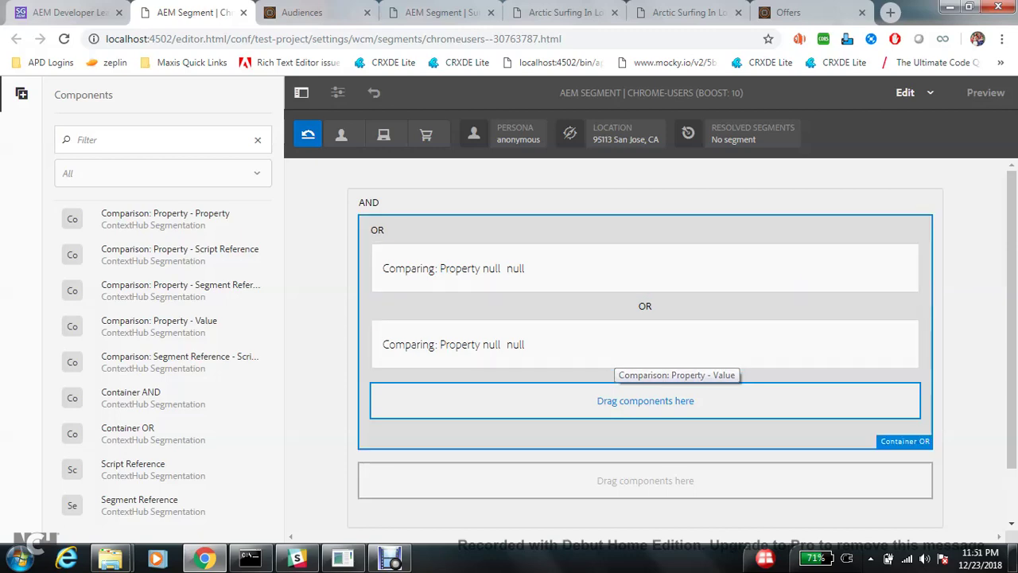
click(625, 434)
Step: Set the property name of the first comparison in the OR container to surferinfo/browser/family
double_click(637, 283)
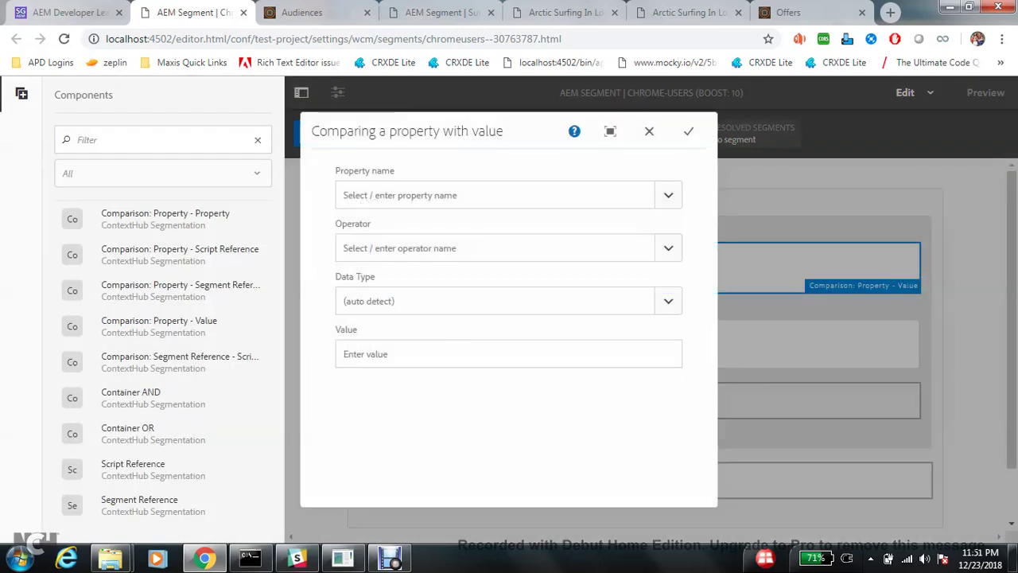
text(surfer)
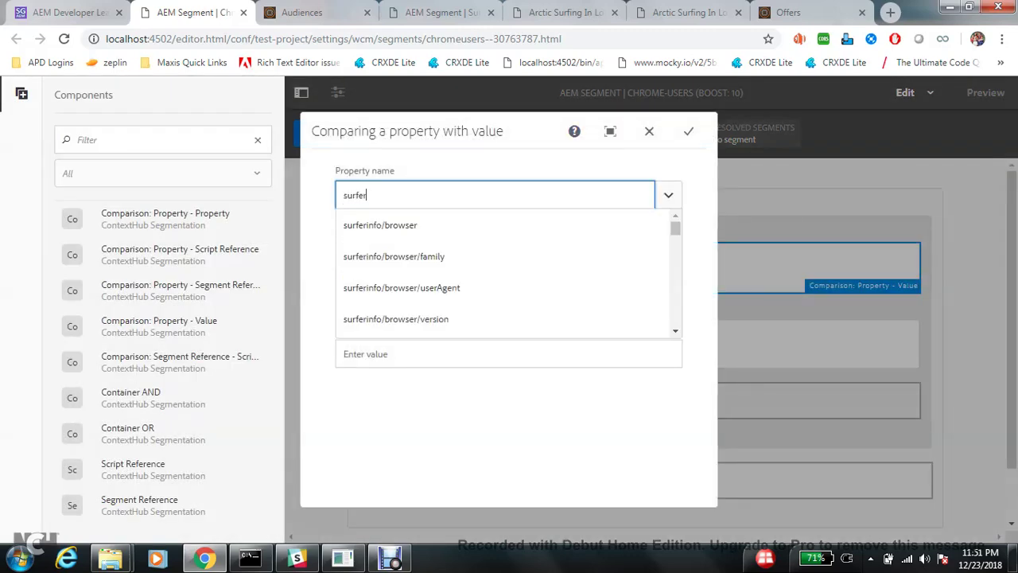
text(info)
key(Down)
key(Down)
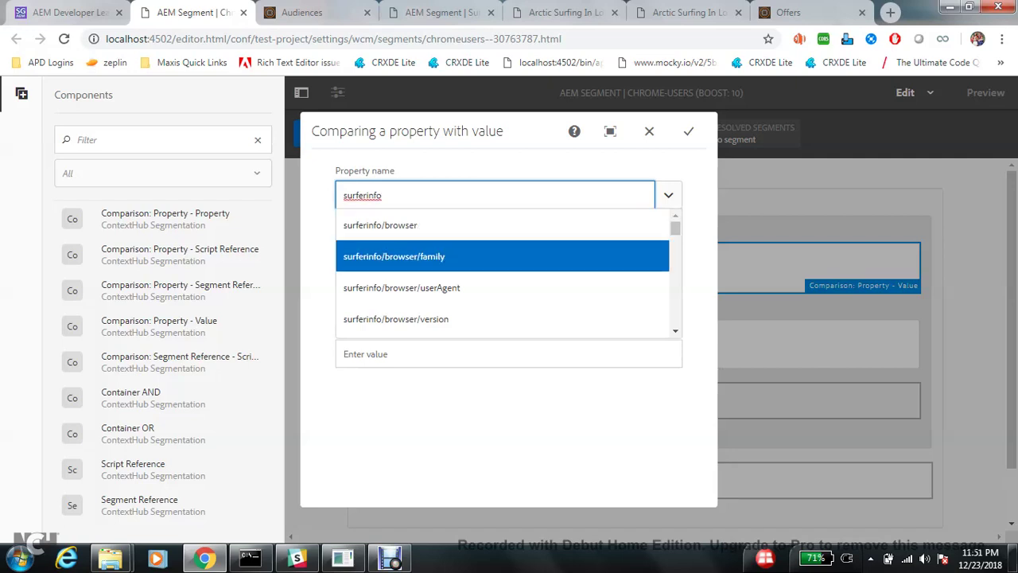
key(Return)
Step: Give the first comparison the value Chrome and the operator equal, and save its settings
click(509, 354)
text(Chro)
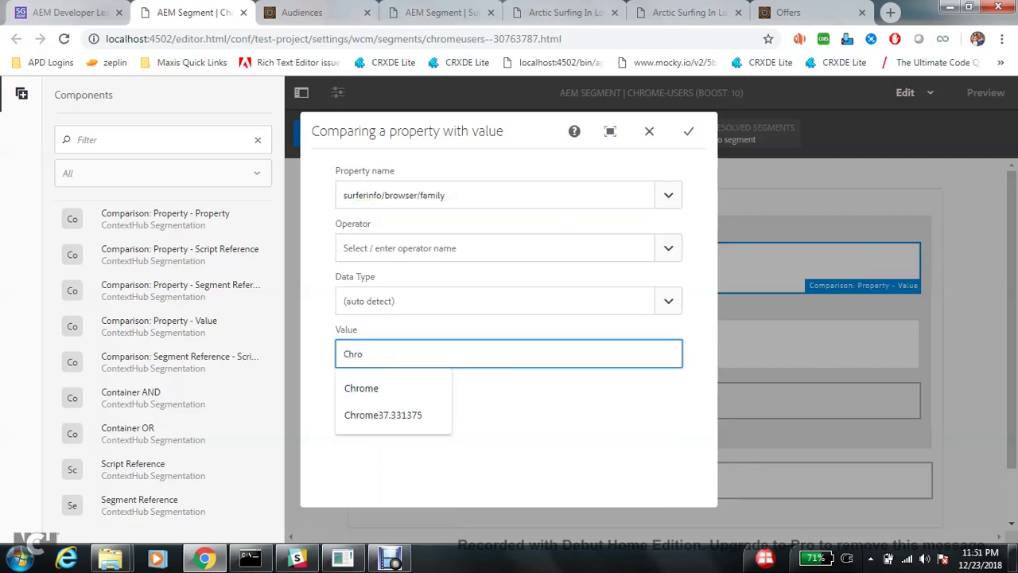
key(Down)
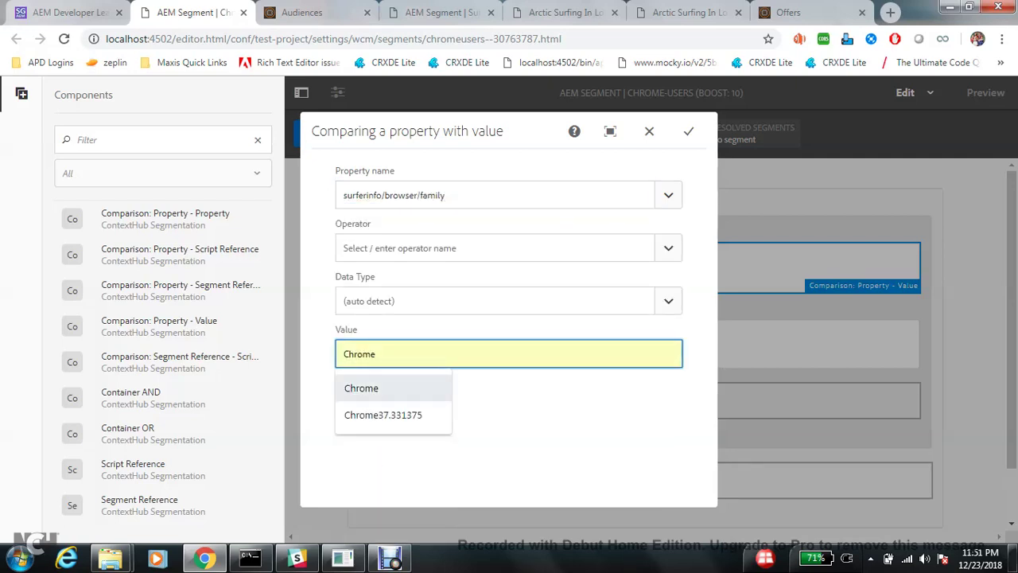
key(Return)
click(668, 248)
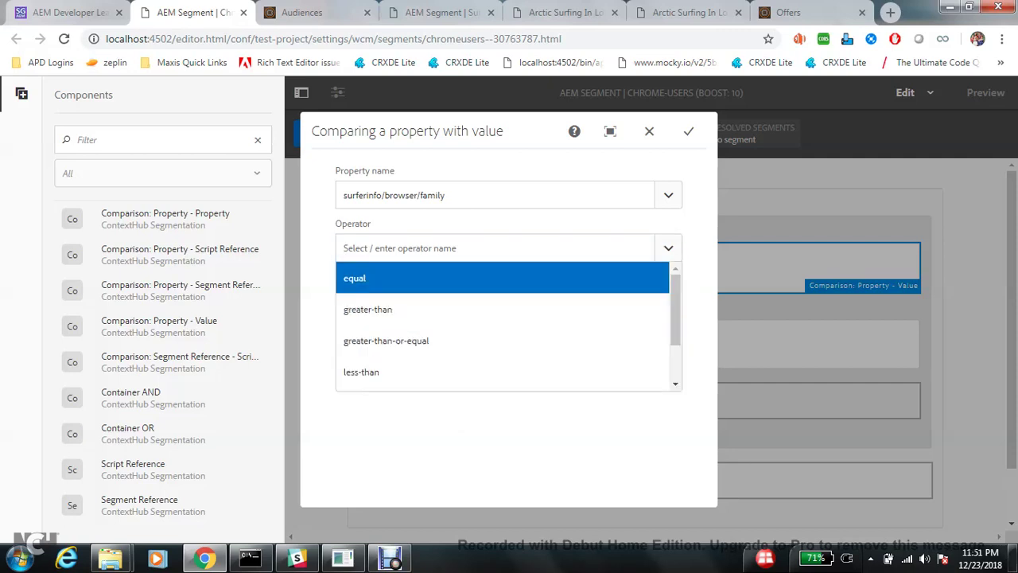
click(493, 278)
click(688, 131)
key(Return)
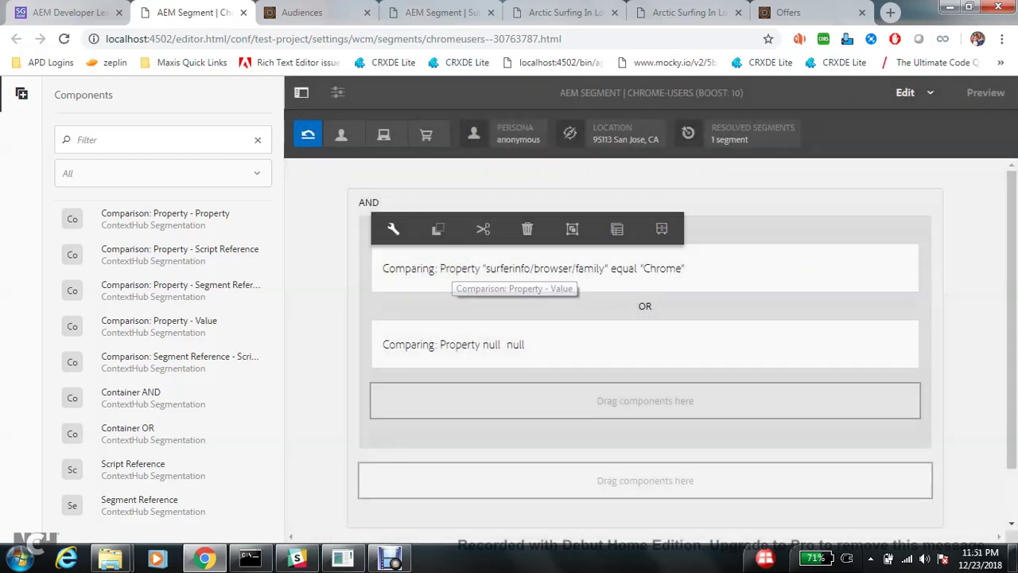
Step: Hide the components side panel and replace the empty comparison in the OR container with a copy of the Chrome comparison
click(302, 93)
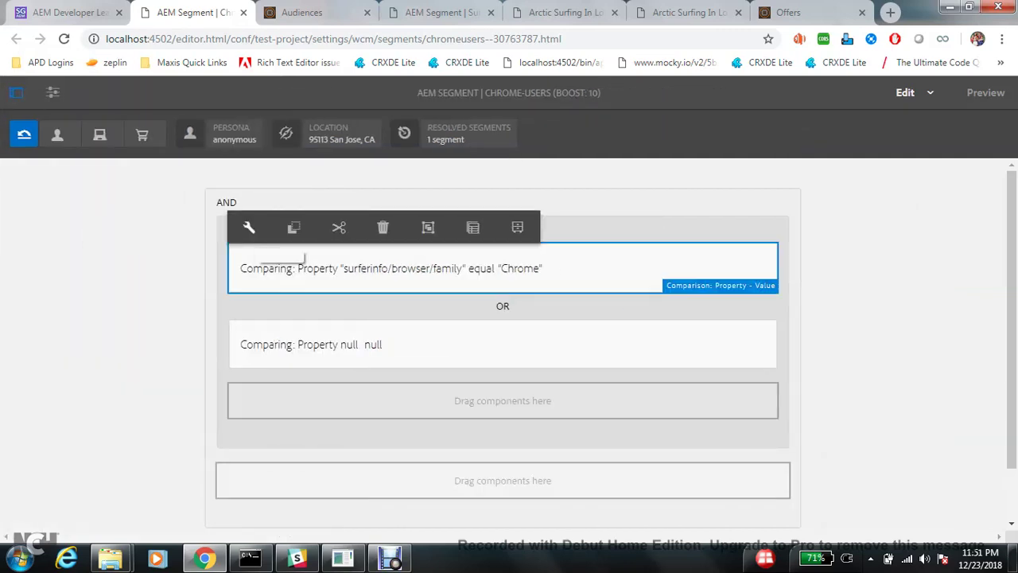
click(292, 228)
click(374, 342)
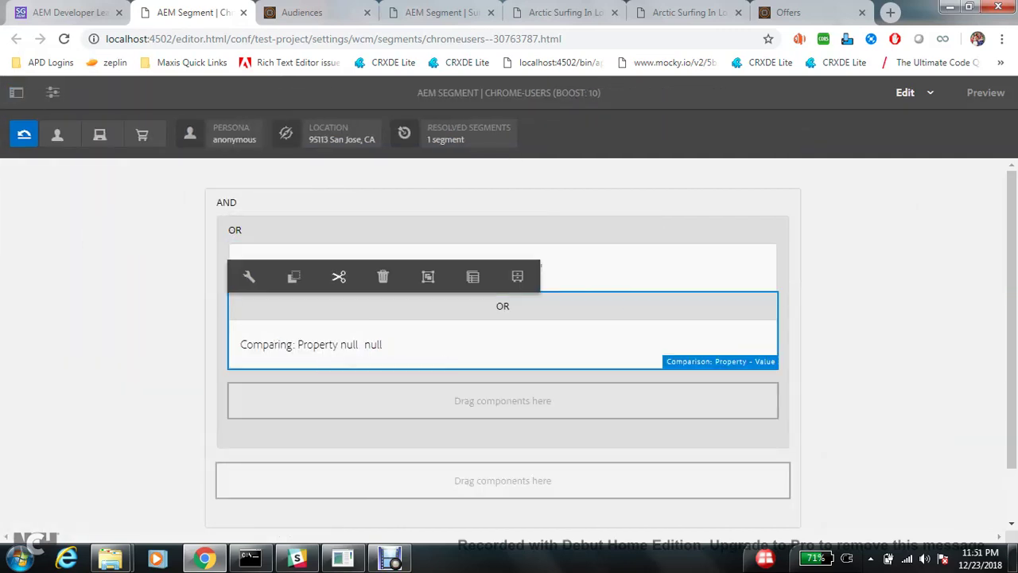
click(384, 276)
click(593, 346)
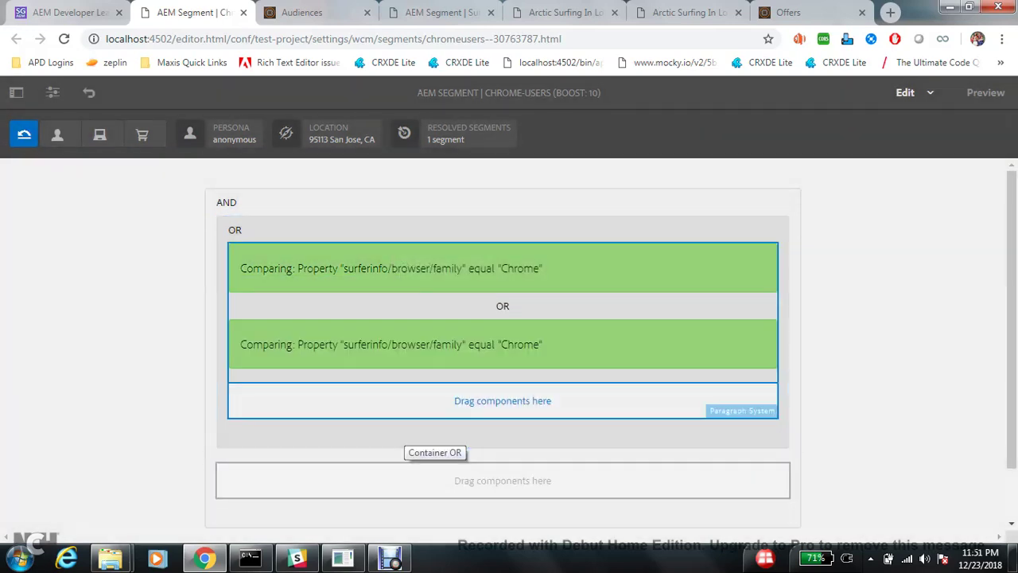
Step: Set the value of the second comparison in the OR container to Firefox and save its settings
click(338, 343)
click(249, 276)
double_click(359, 353)
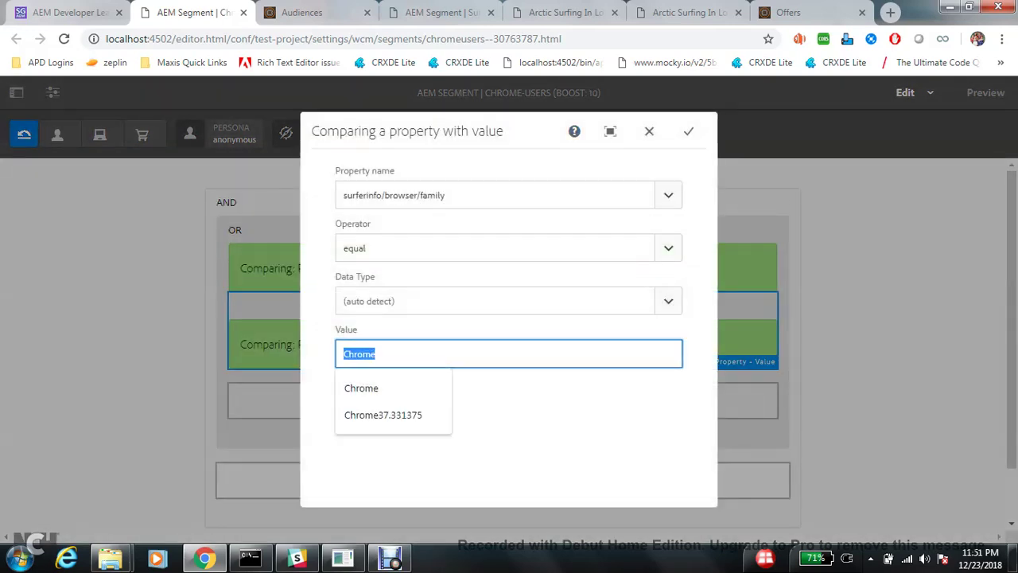
text(Firefox)
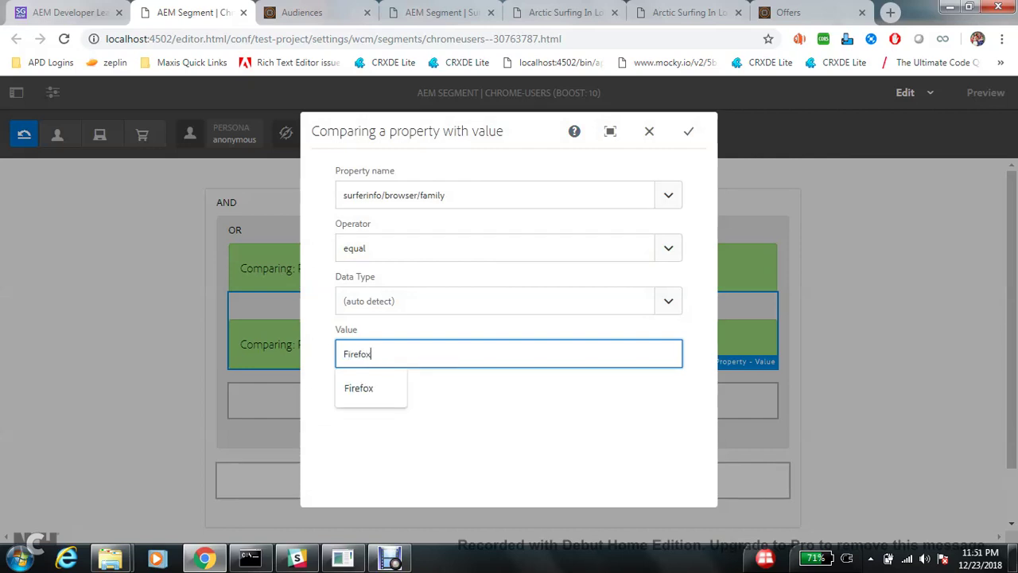
click(689, 130)
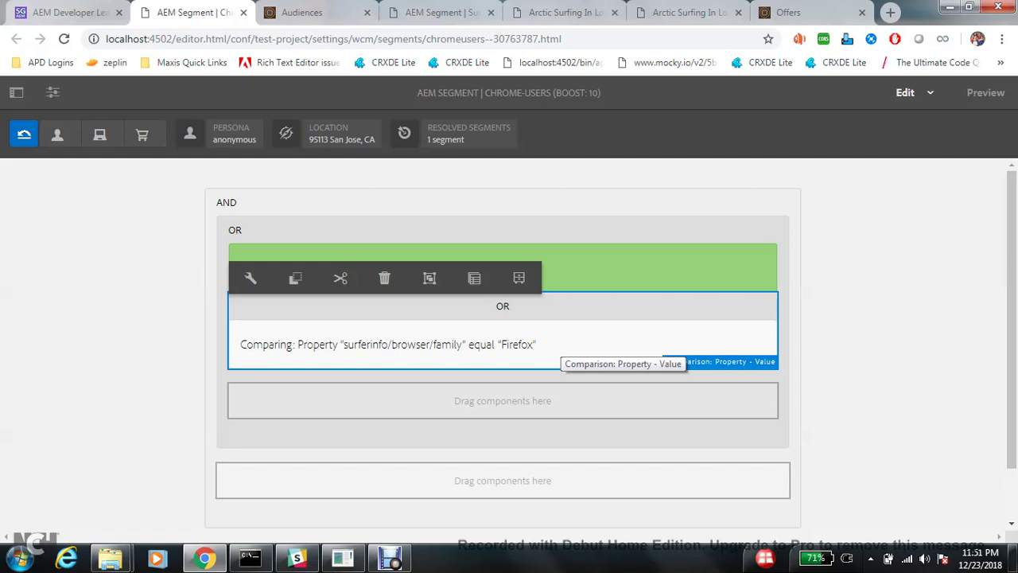
click(461, 133)
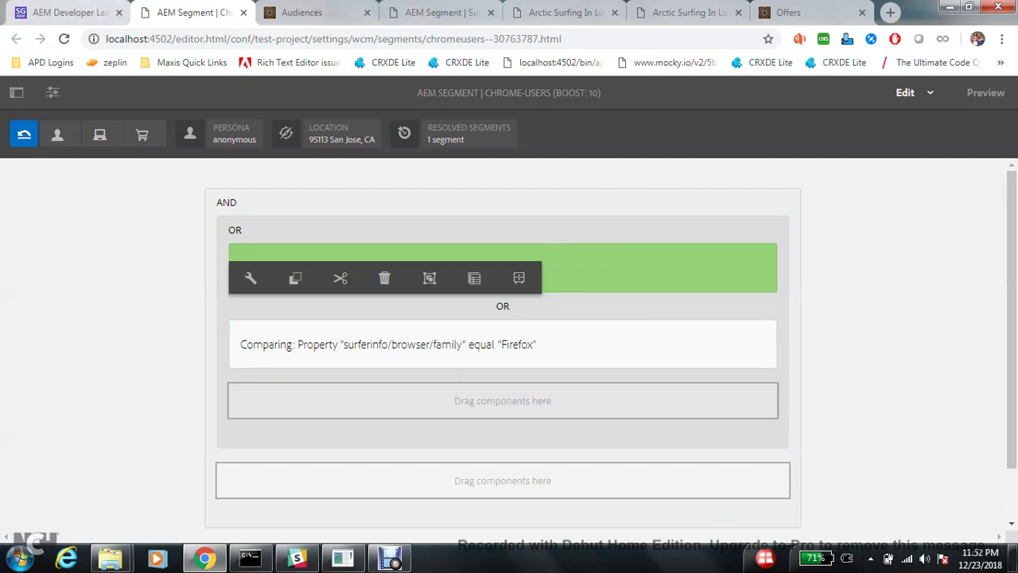
Step: Switch to the blog post and read its sections on AND/OR containers, the comparison components and defining a script to reference
click(71, 13)
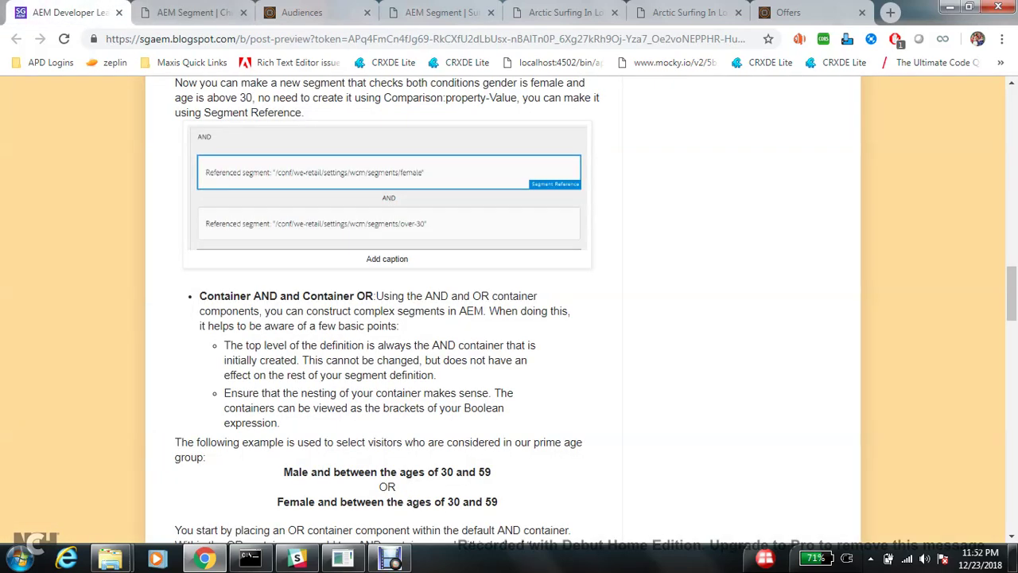
scroll(509, 318, down, 1)
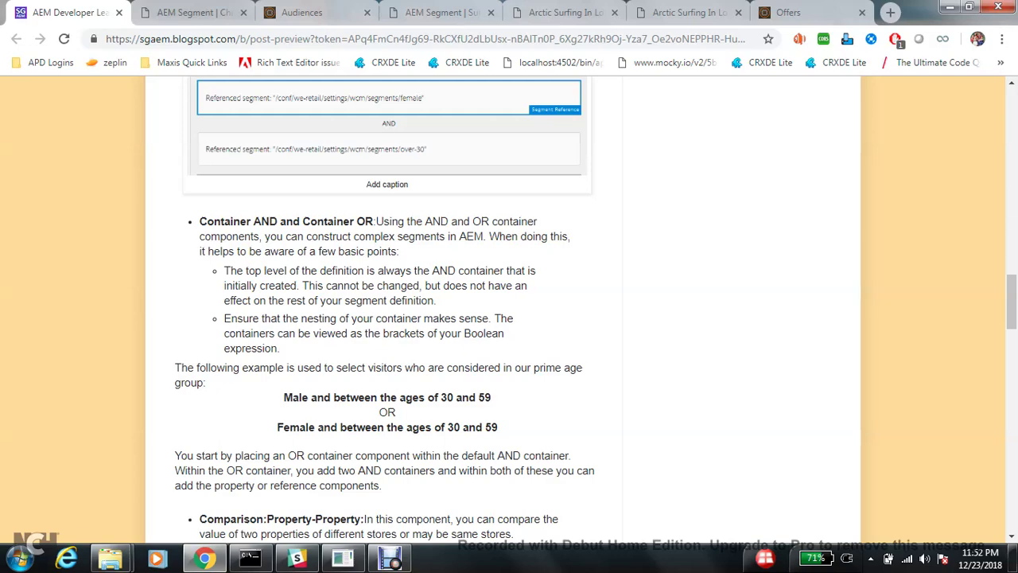
scroll(517, 308, down, 2)
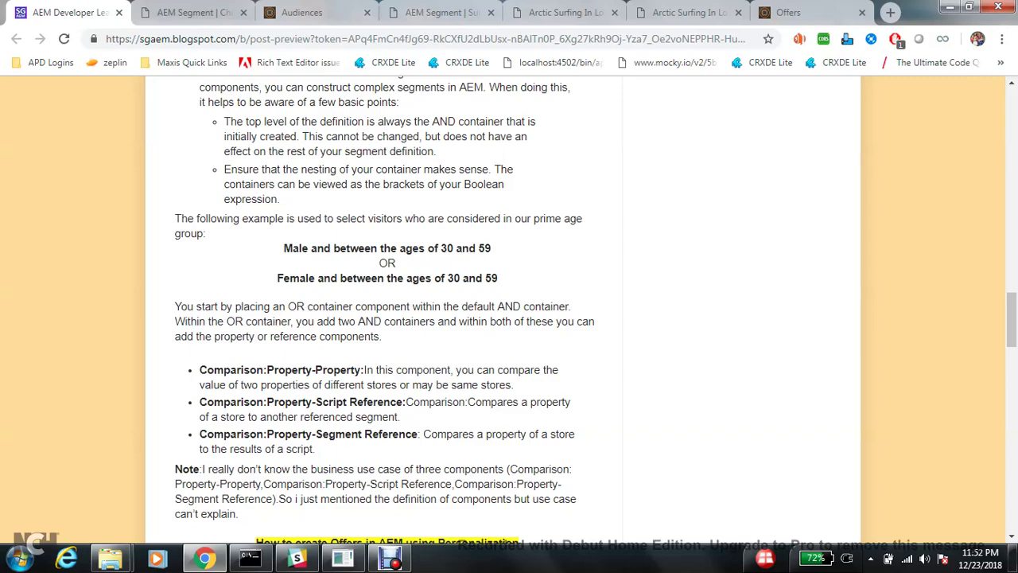
scroll(509, 310, up, 12)
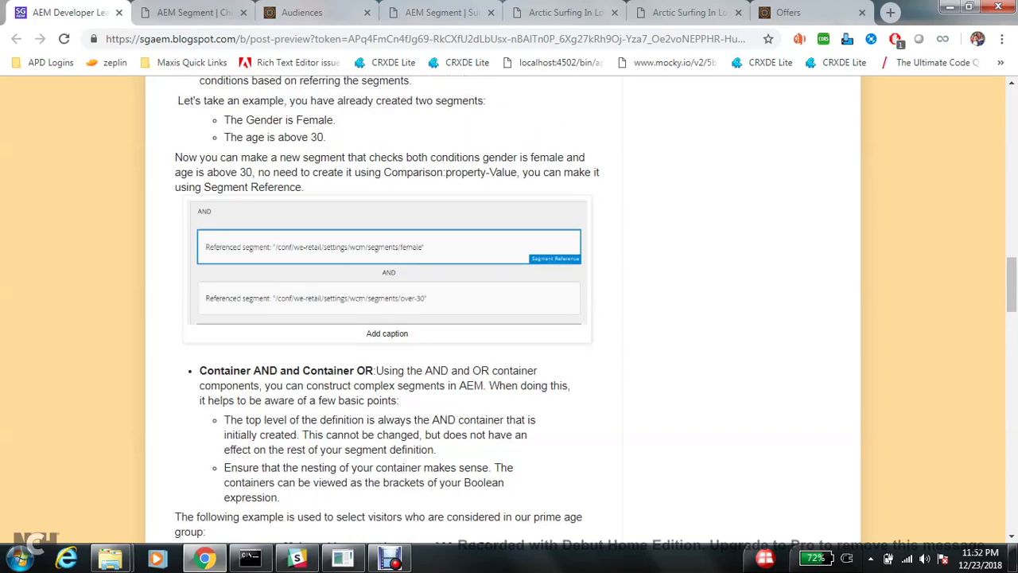
scroll(509, 310, up, 5)
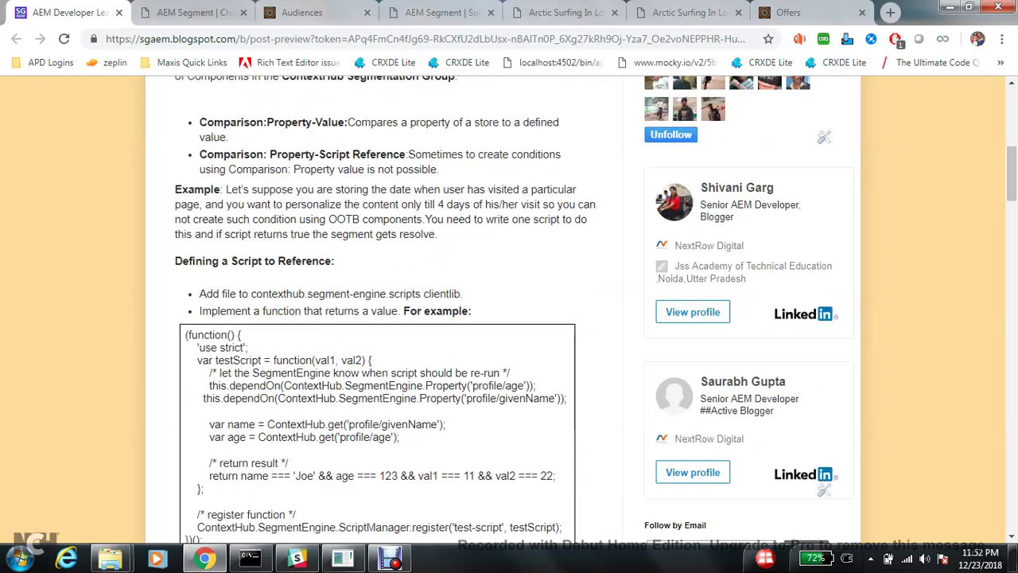
scroll(509, 310, down, 3)
scroll(509, 310, up, 3)
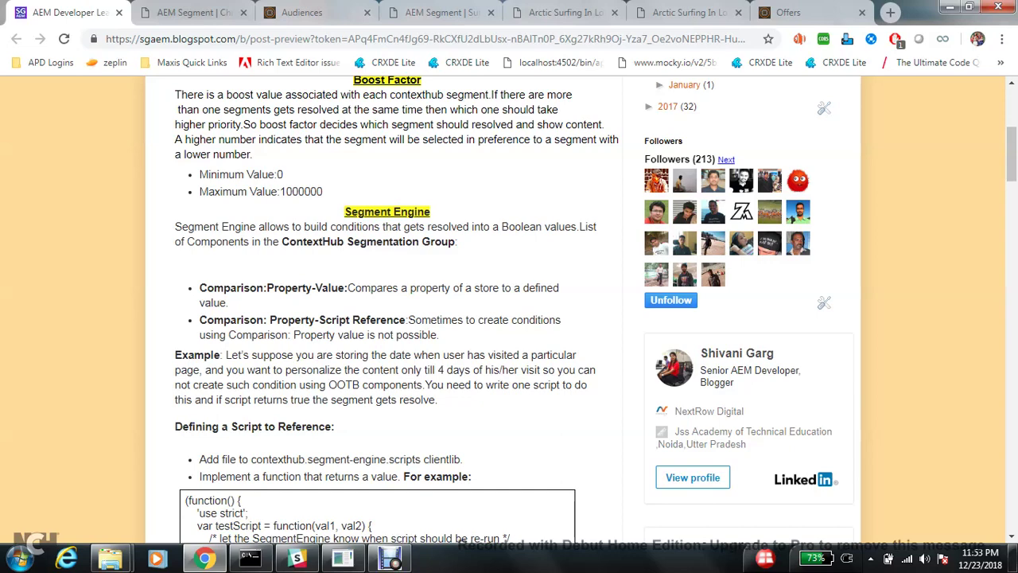
scroll(509, 310, down, 2)
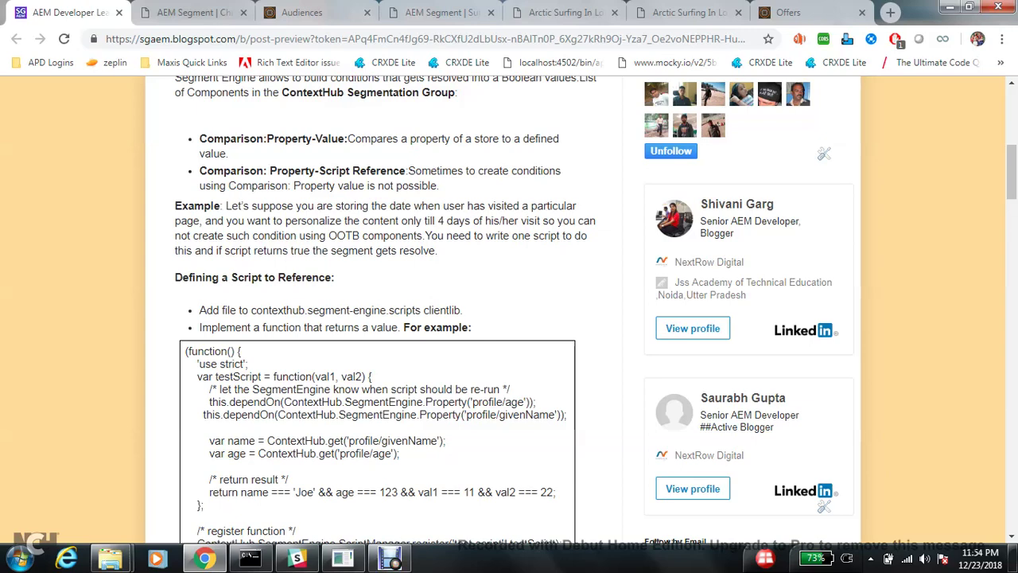
scroll(509, 318, down, 1)
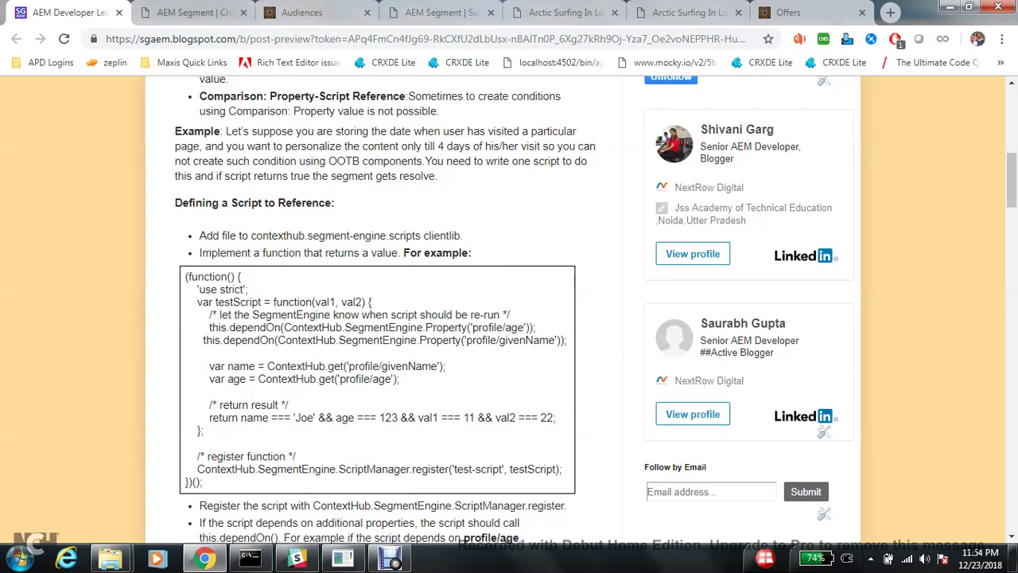
scroll(509, 318, down, 1)
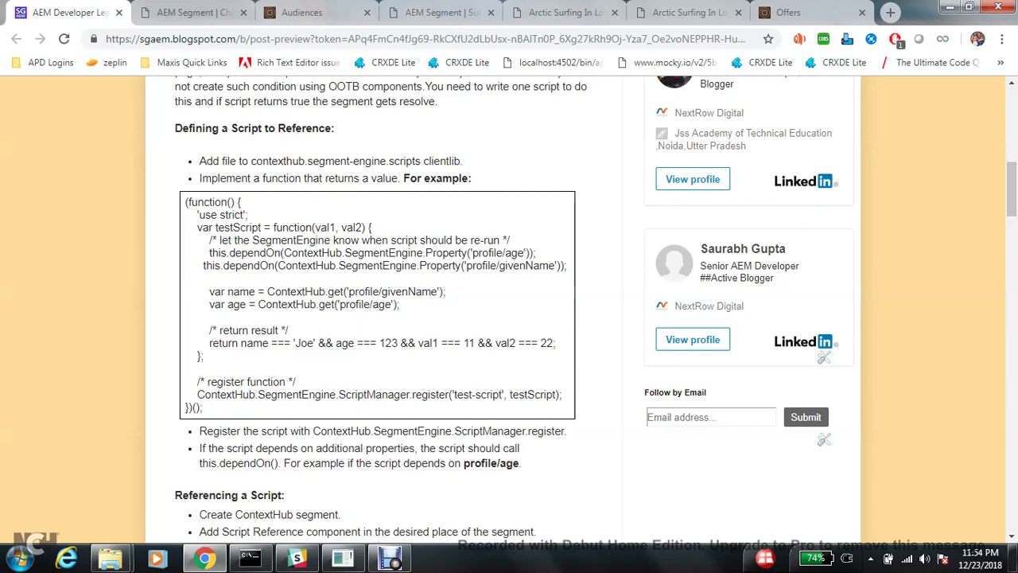
scroll(509, 302, down, 1)
Step: Return to the Chrome-Users segment and show the components side panel
click(194, 12)
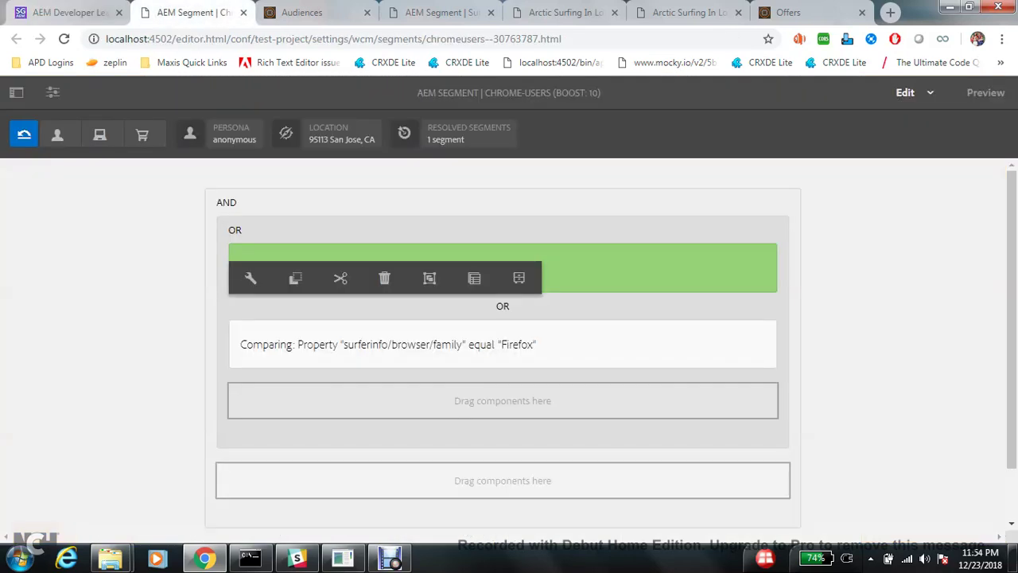
click(16, 92)
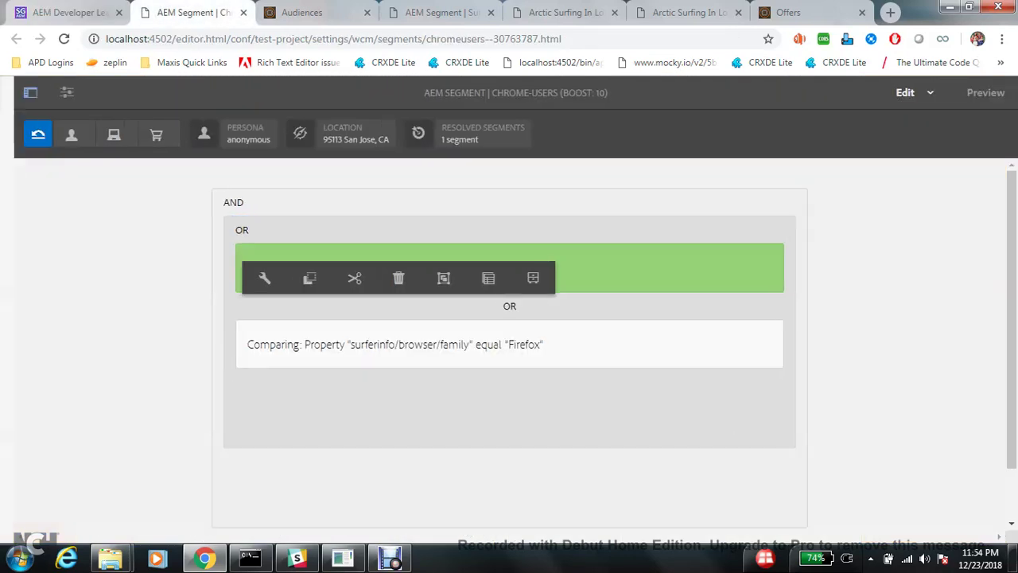
scroll(557, 469, down, 1)
double_click(557, 419)
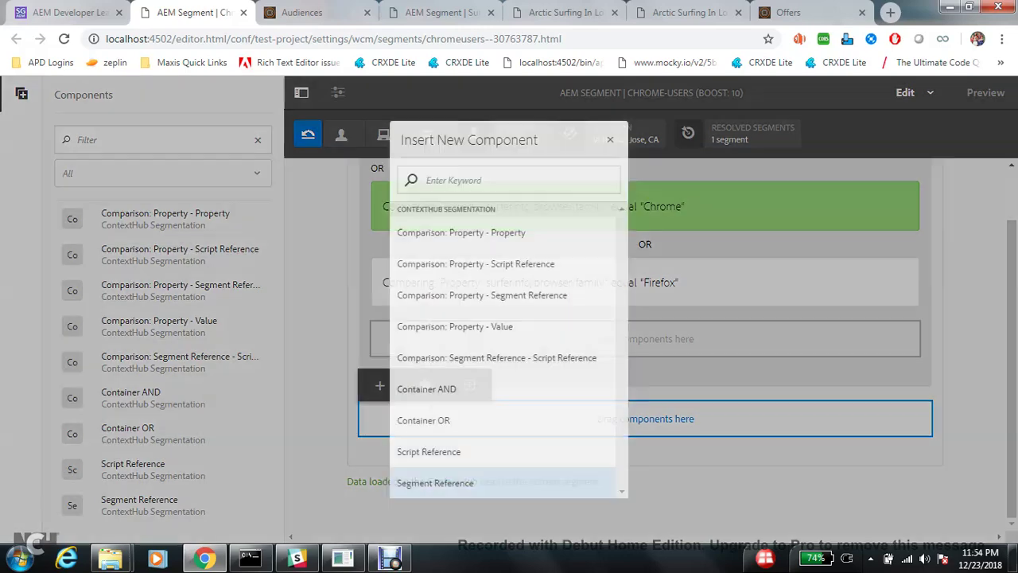
key(Escape)
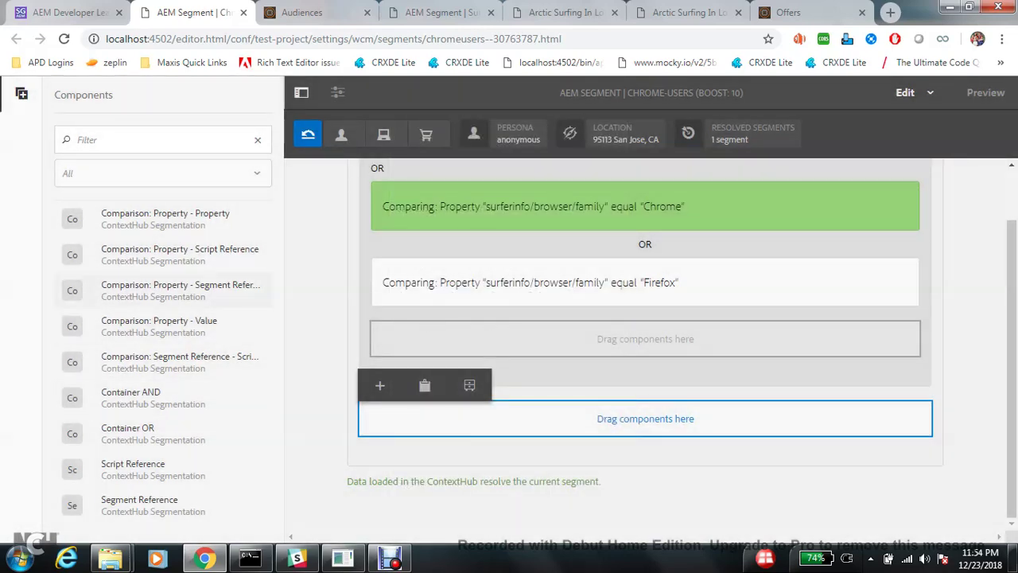
drag(159, 252, 369, 419)
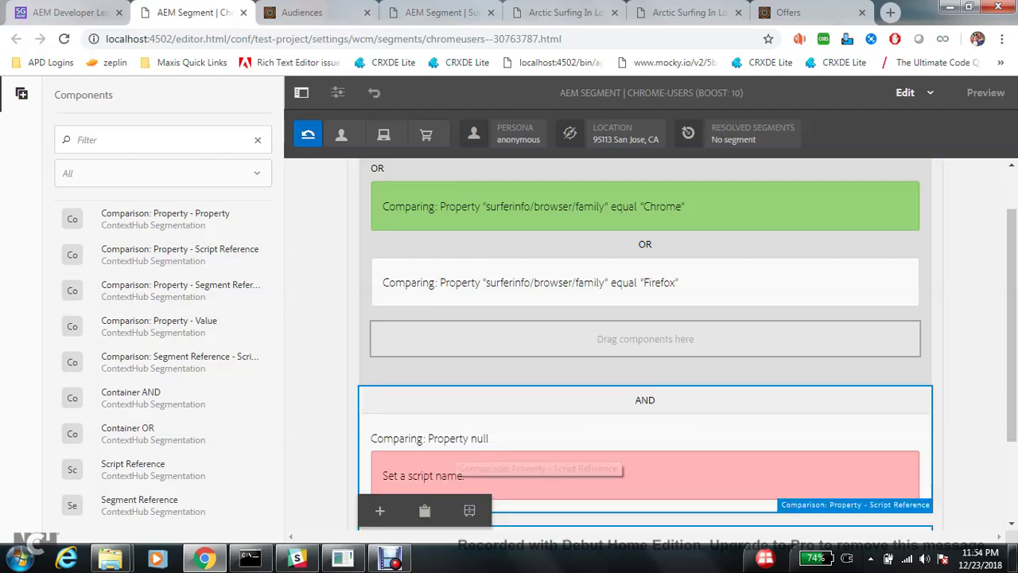
double_click(458, 447)
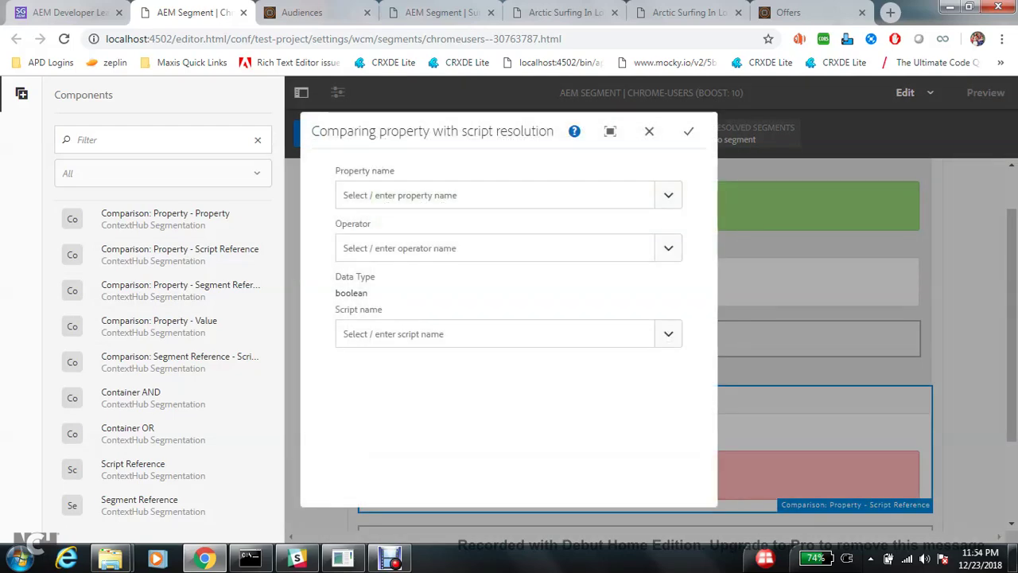
click(648, 130)
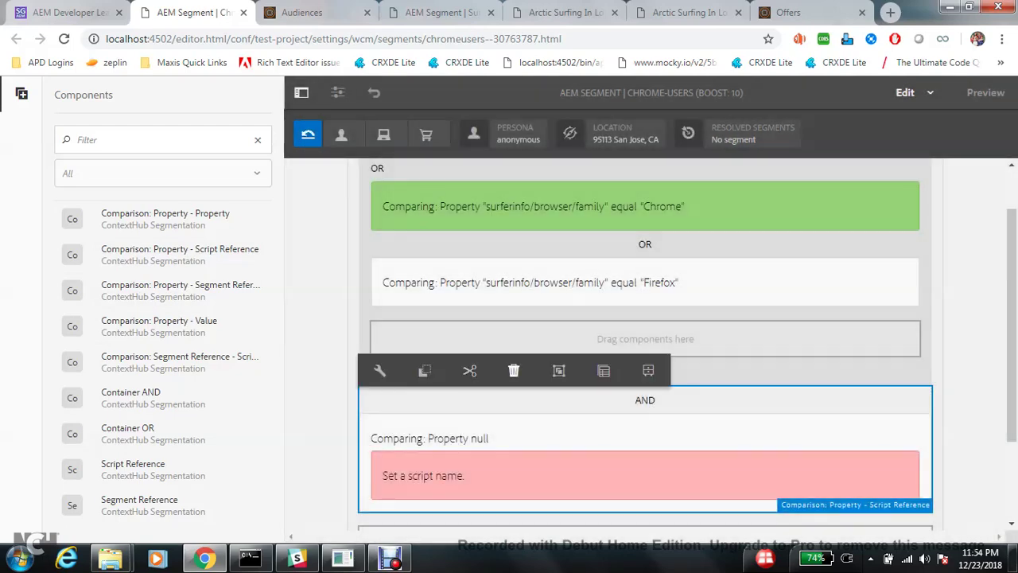
click(514, 370)
click(593, 345)
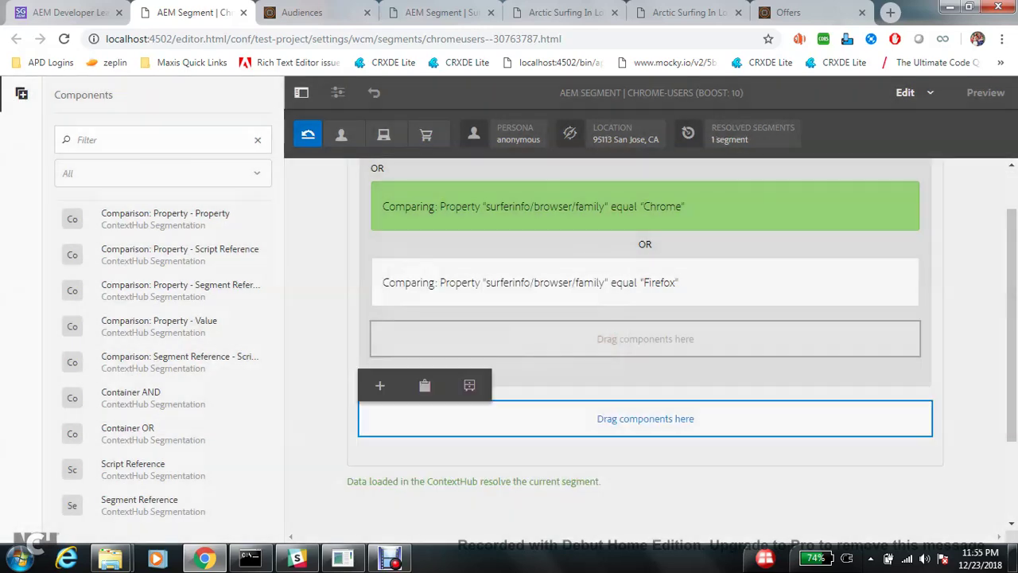
Step: Insert a Script Reference component below the OR container, set its script name to test-script and save its settings
double_click(508, 426)
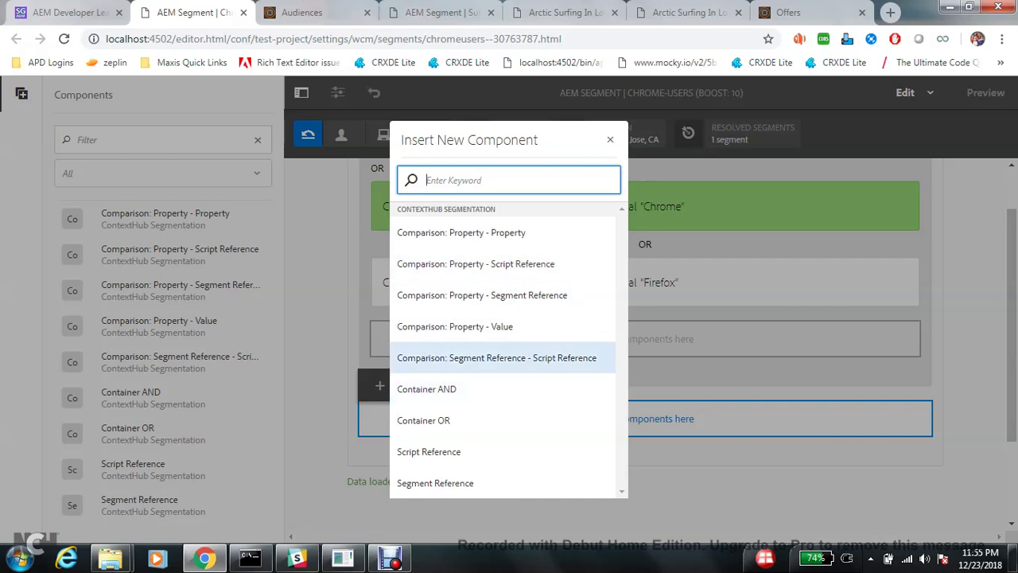
click(428, 451)
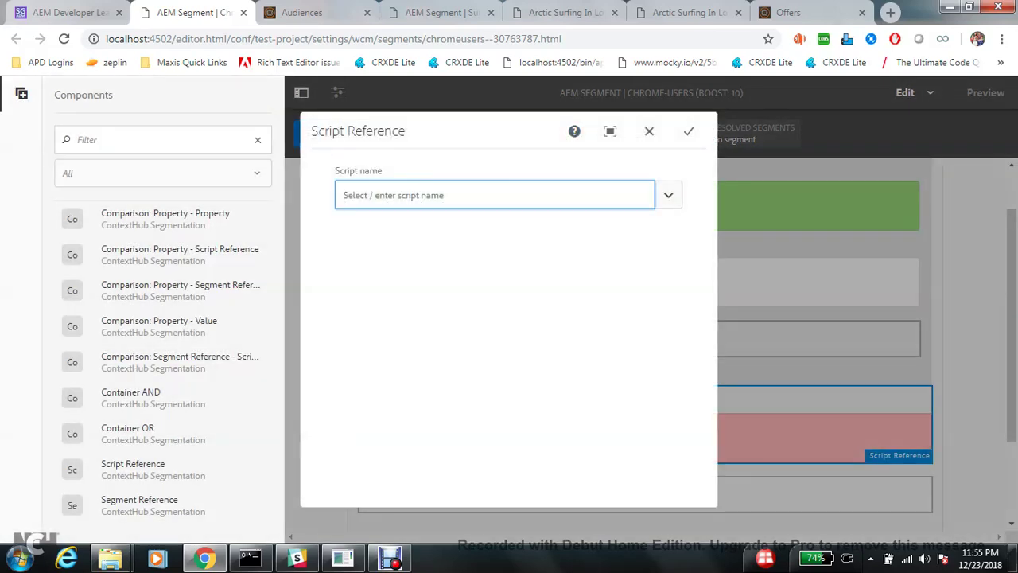
text(test)
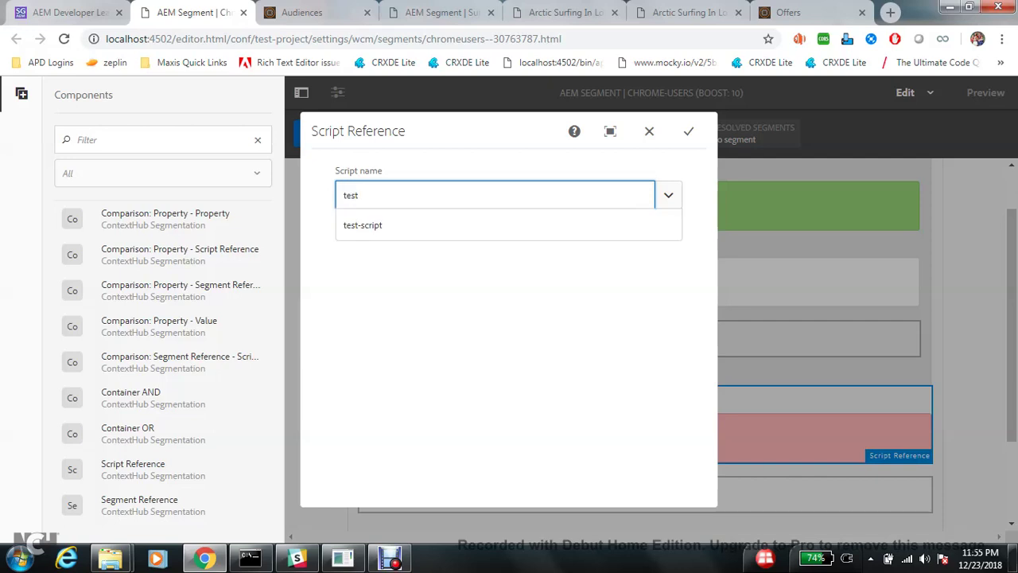
click(429, 225)
click(688, 132)
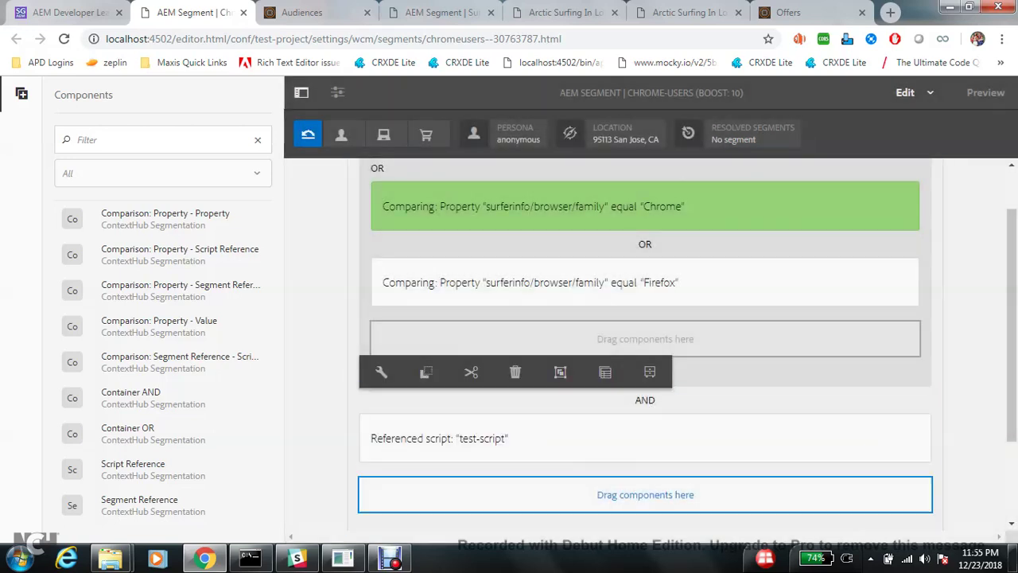
Step: Review the blog post's instructions on referencing a script, down to the path where all scripts are loaded
key(ctrl+shift+Tab)
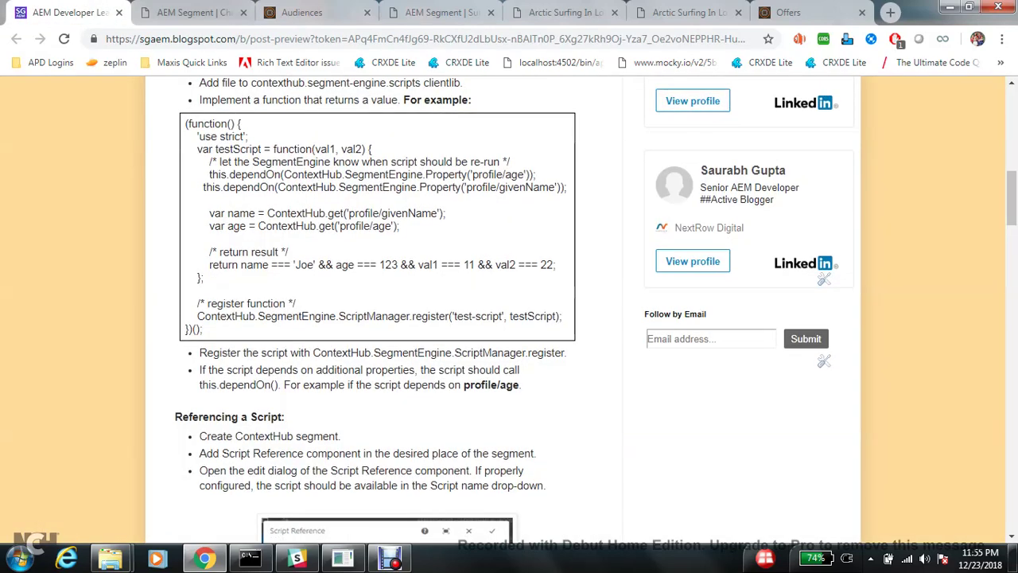
scroll(509, 318, down, 7)
scroll(509, 318, up, 1)
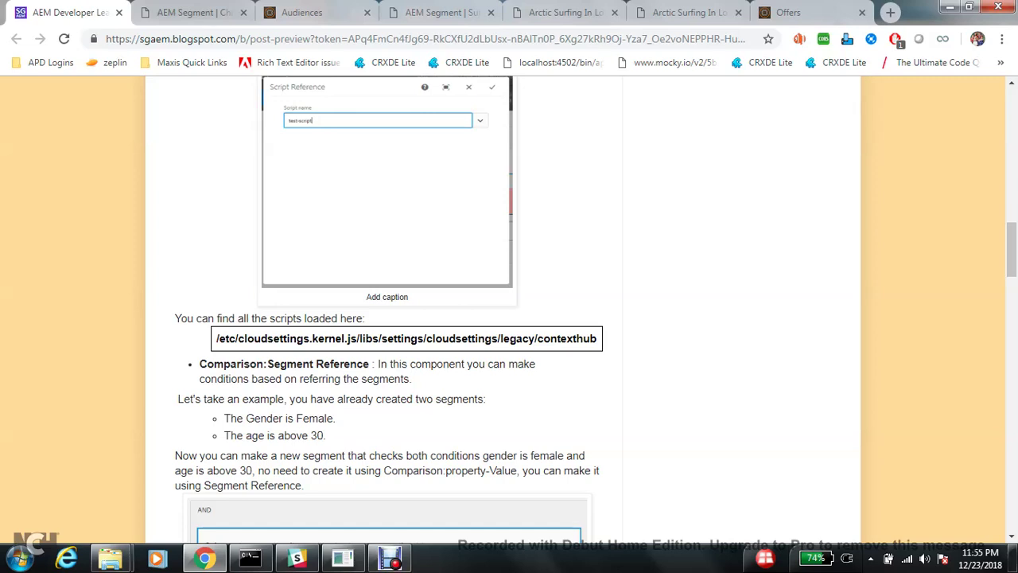
Step: Open CRXDE Lite in a new browser tab at localhost:4502/crx/de
click(890, 12)
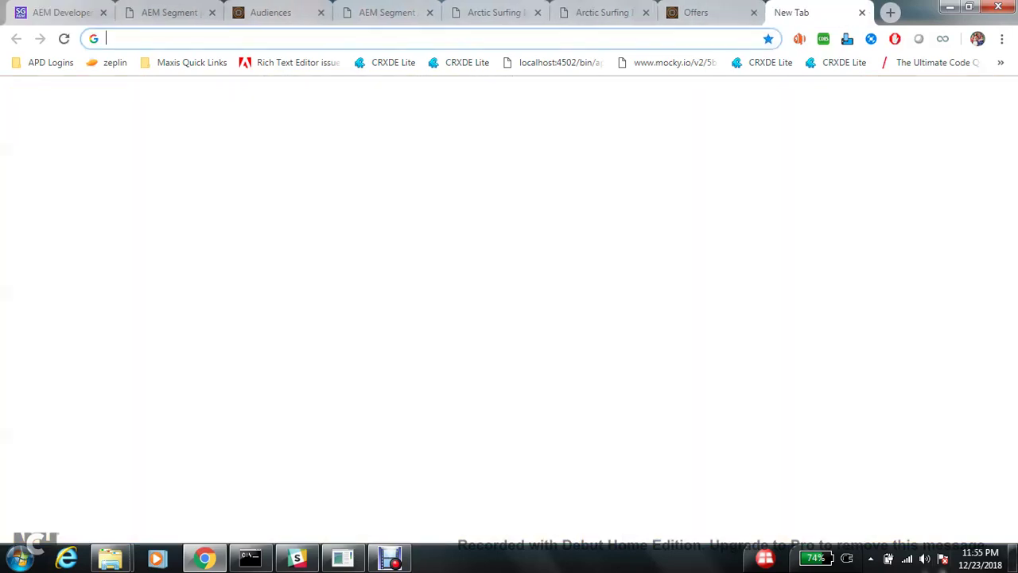
text(l)
key(End)
key(BackSpace)
key(BackSpace)
key(BackSpace)
key(BackSpace)
key(BackSpace)
key(BackSpace)
key(BackSpace)
key(BackSpace)
key(BackSpace)
key(BackSpace)
key(BackSpace)
key(BackSpace)
key(BackSpace)
key(BackSpace)
key(BackSpace)
key(BackSpace)
key(BackSpace)
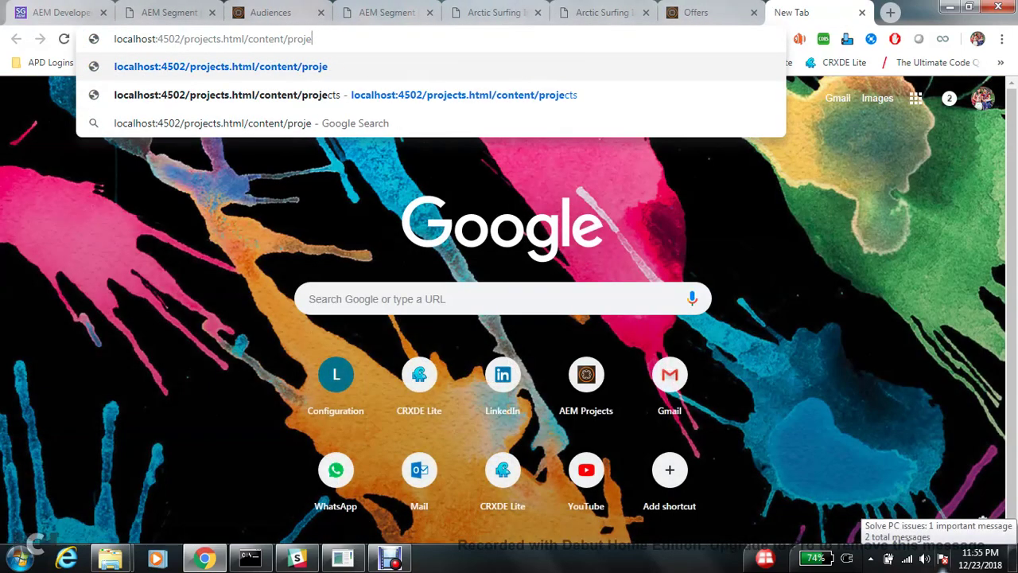
key(BackSpace)
key(BackSpace)
key(BackSpace)
key(BackSpace)
key(BackSpace)
key(BackSpace)
key(BackSpace)
key(BackSpace)
key(BackSpace)
key(BackSpace)
key(BackSpace)
key(BackSpace)
key(BackSpace)
text(calhost:4502/c)
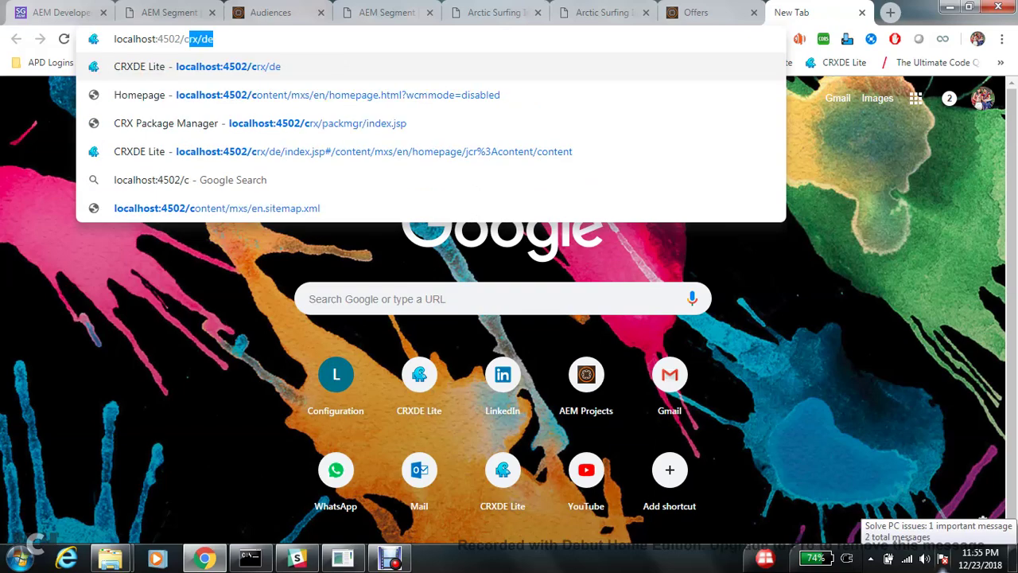
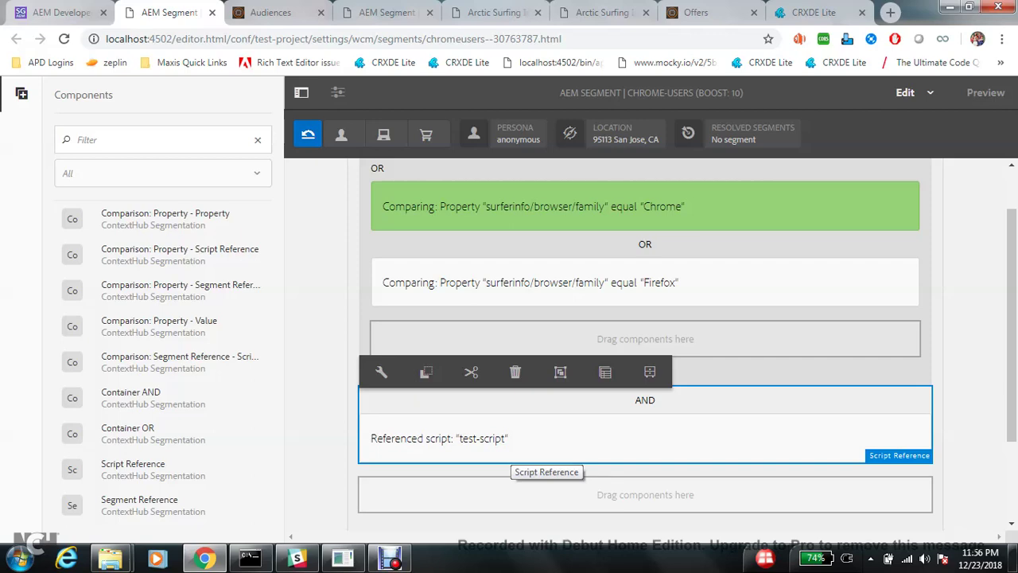
Step: Open the settings of the test-script reference in the Chrome-Users segment and view the available script names
click(381, 372)
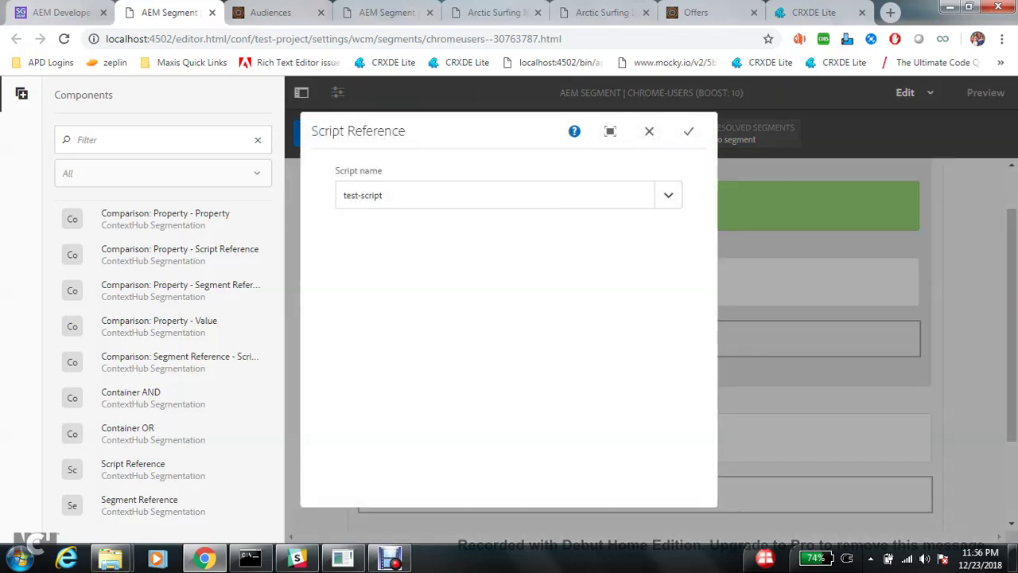
click(668, 194)
Step: Switch to CRXDE Lite, examine the script entry in js.txt and open comparison-script-template.js from the comparison-scripts folder
click(813, 13)
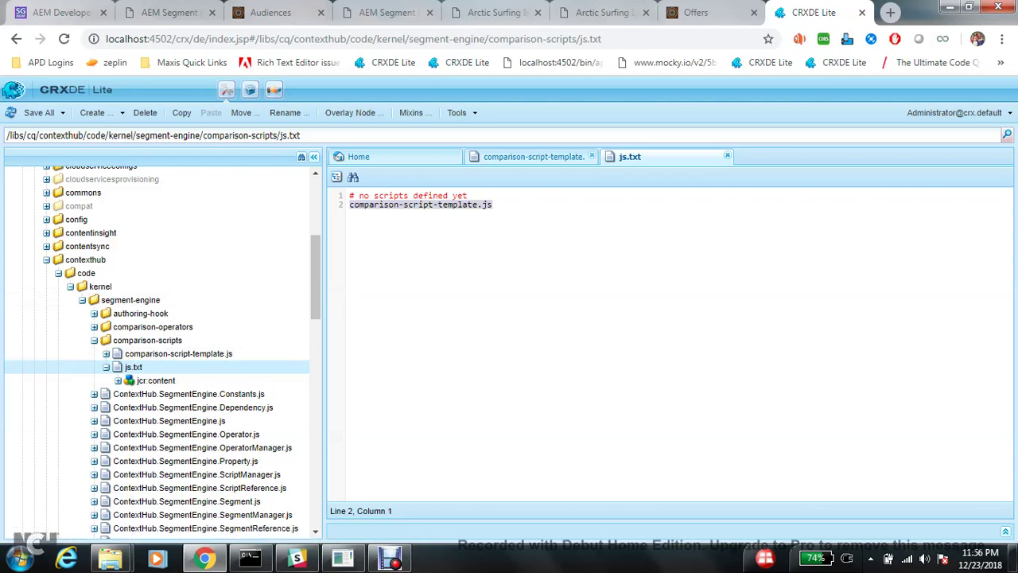
double_click(418, 204)
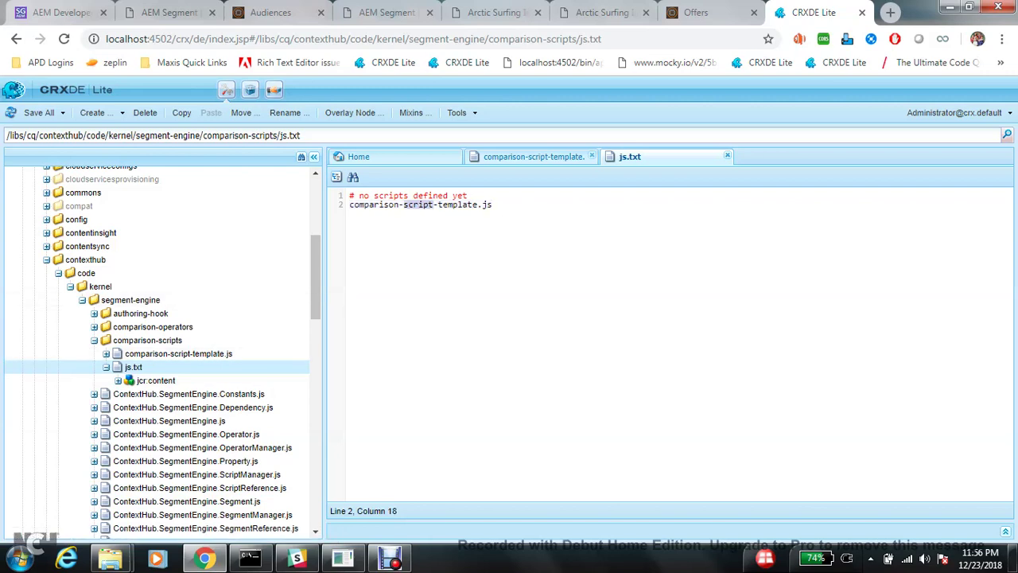
drag(493, 204, 306, 193)
double_click(212, 354)
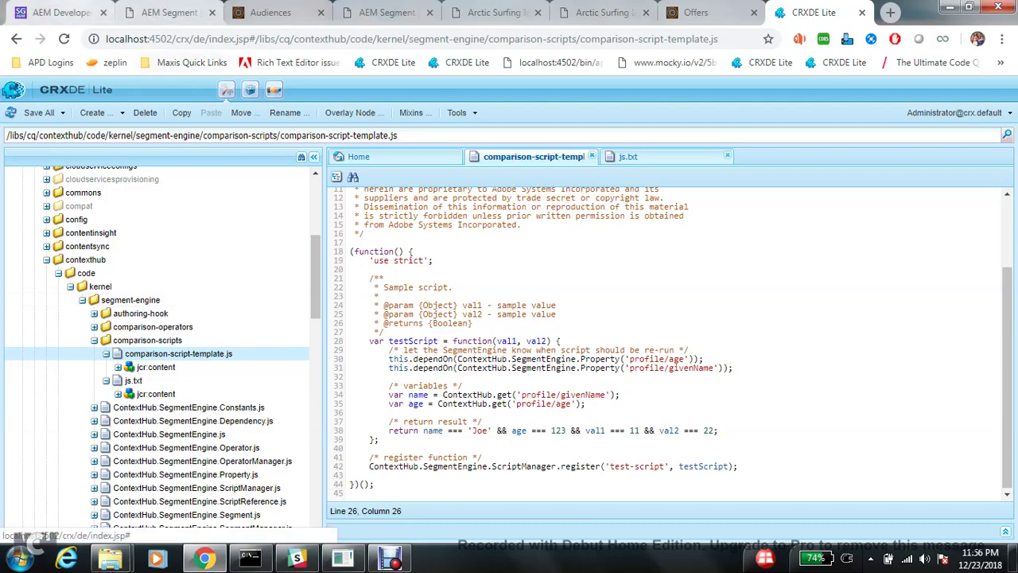
Step: Review the blog post's sections on script references, AND/OR containers, property comparison components, offers, AEM 6.4 ContextHub changes and segment testing
click(62, 13)
scroll(509, 310, down, 7)
scroll(509, 310, down, 8)
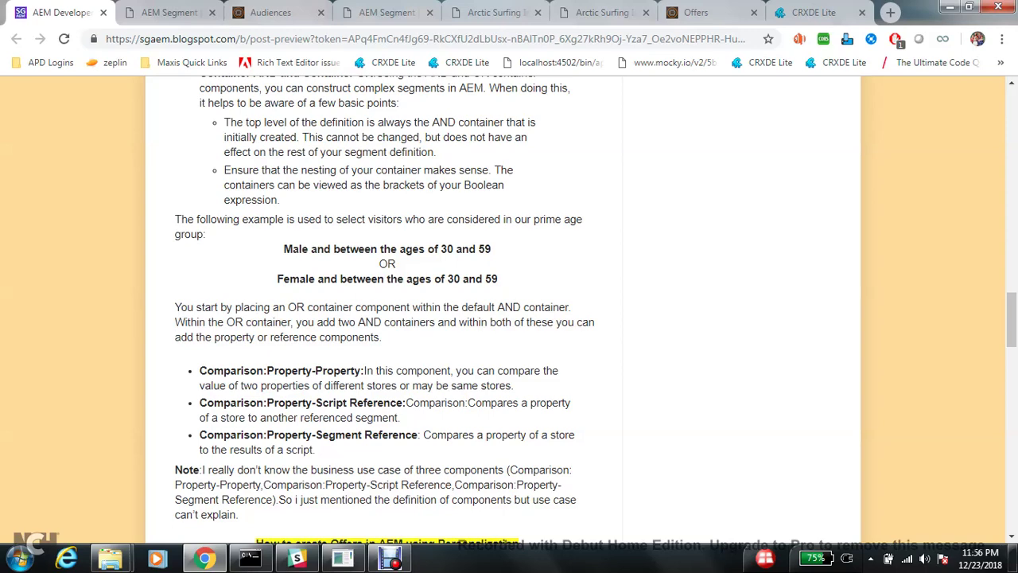
scroll(823, 141, up, 9)
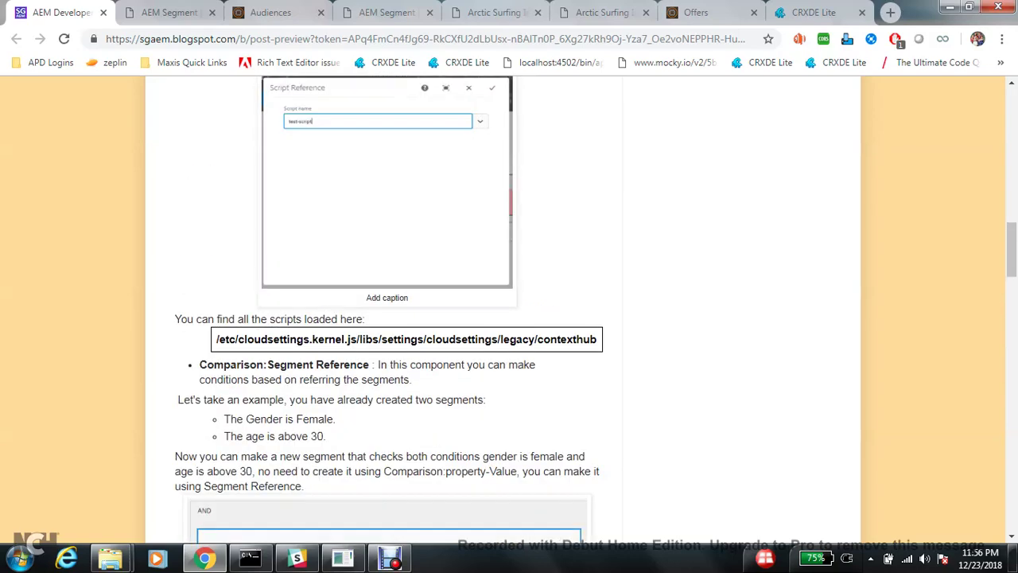
scroll(509, 311, up, 4)
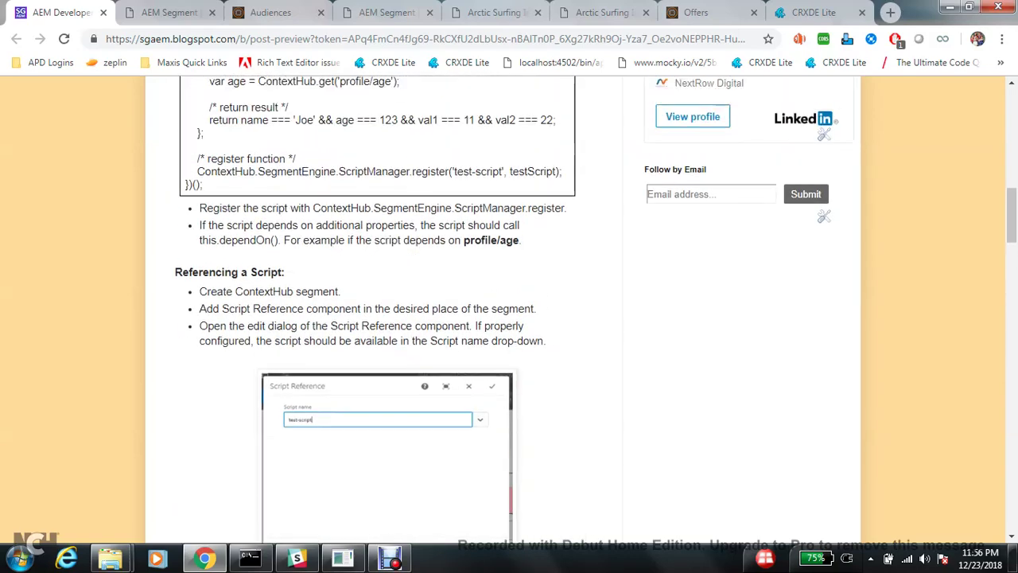
scroll(509, 310, up, 2)
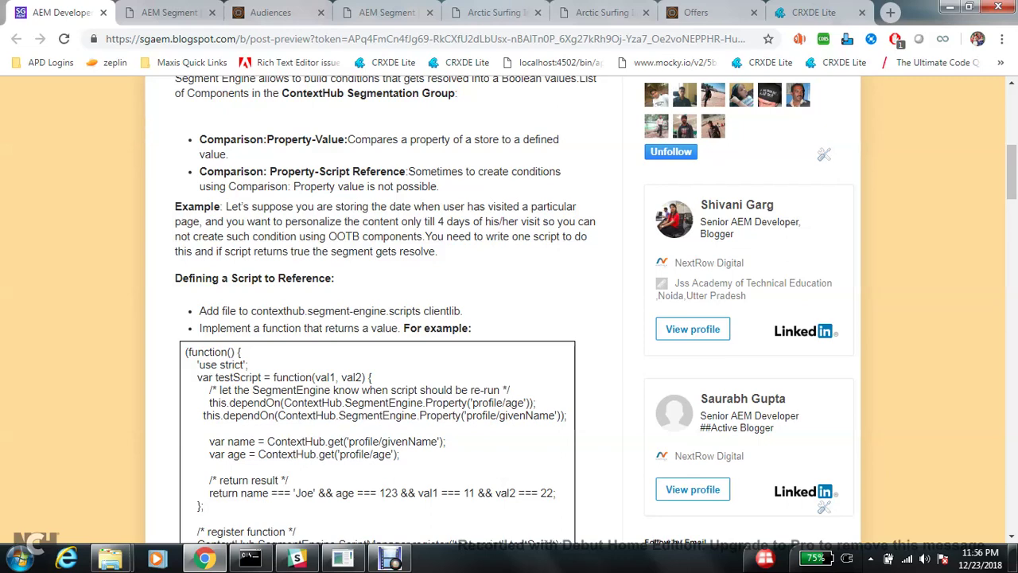
scroll(385, 310, down, 15)
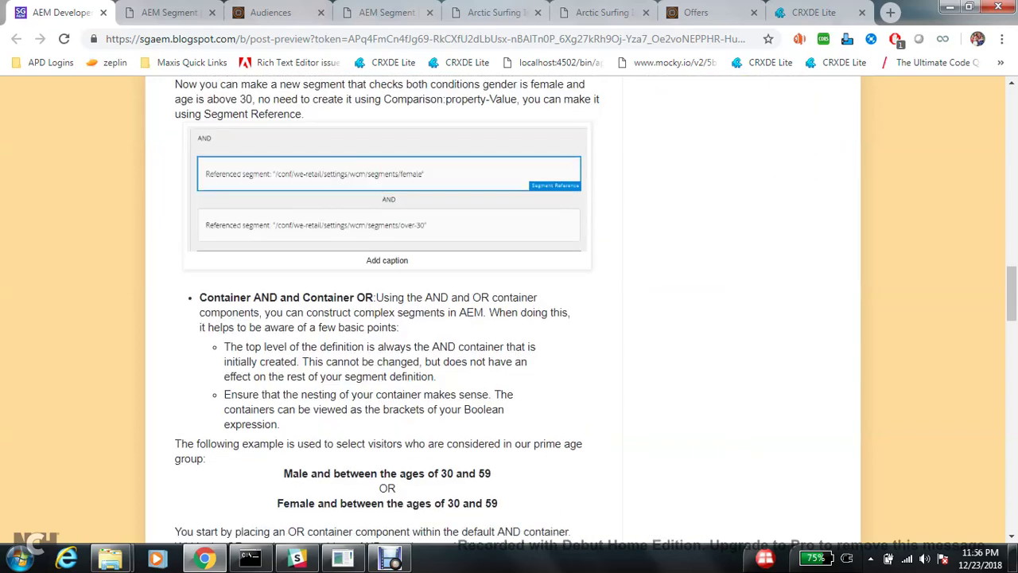
scroll(385, 310, down, 3)
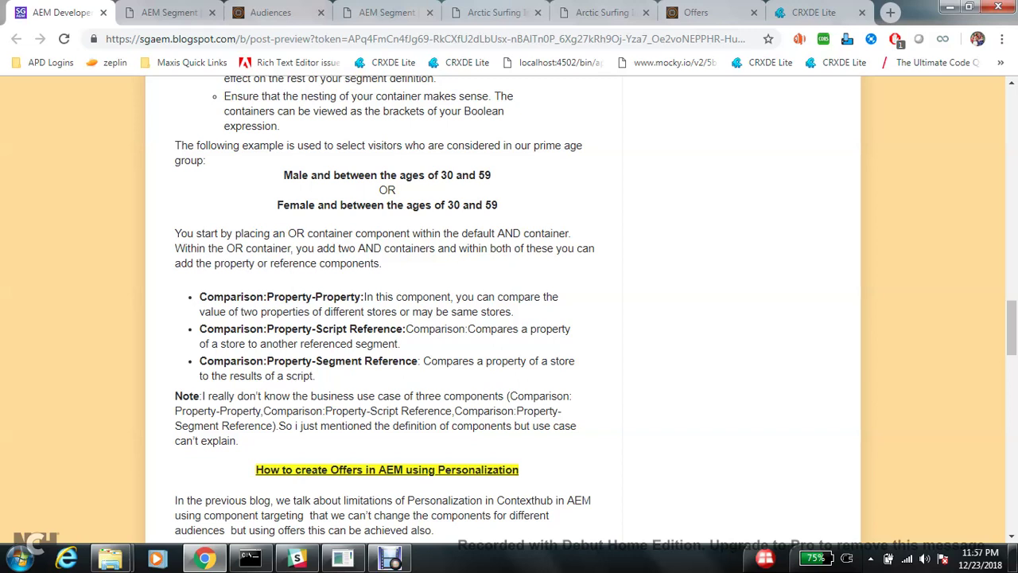
scroll(509, 310, down, 1)
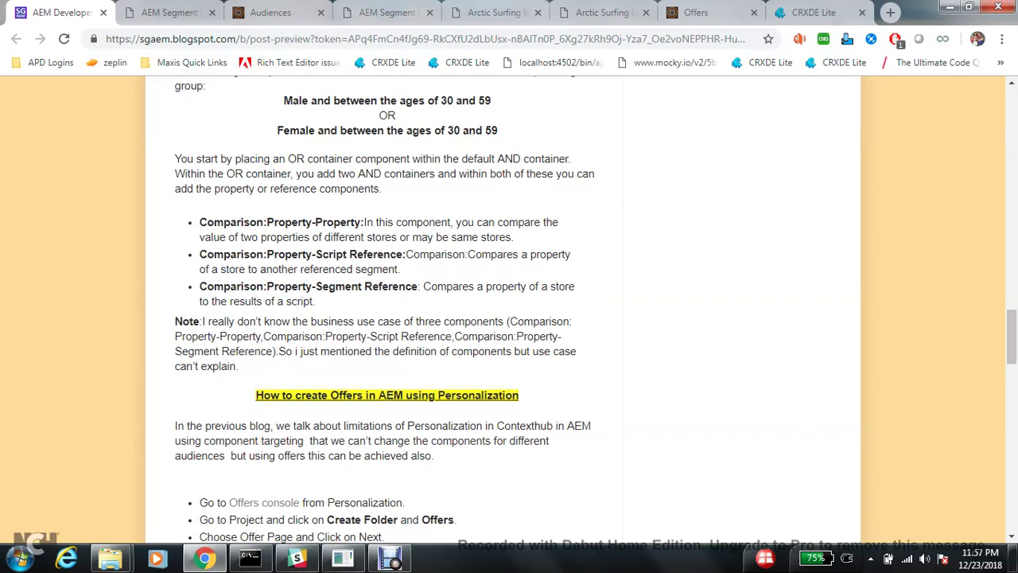
scroll(509, 310, down, 14)
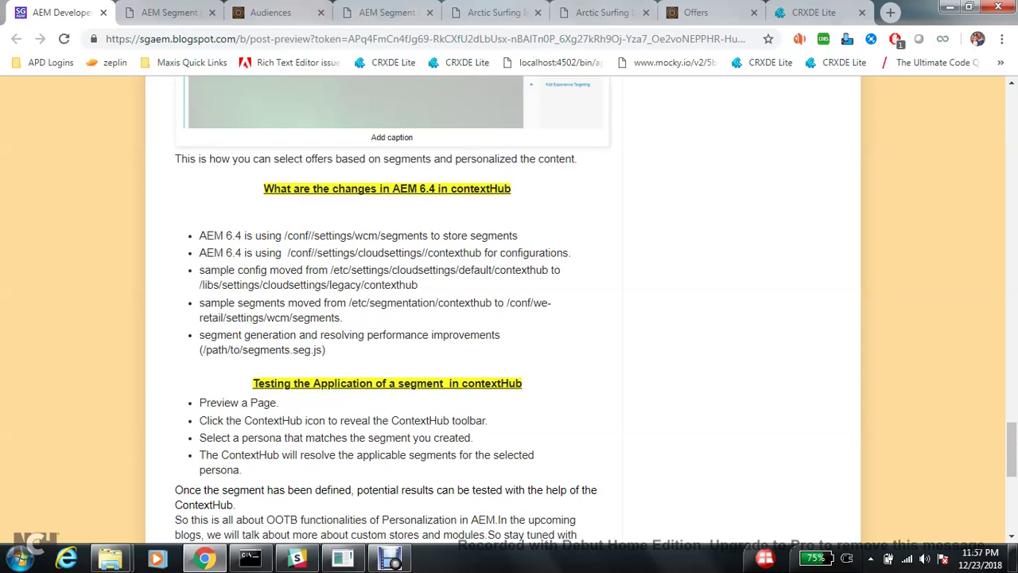
Step: Switch to the Arctic Surfing in Lofoten page and complete the Browser Activities activity through Goals & Settings, saving it with the existing settings
click(386, 13)
click(497, 12)
scroll(509, 342, up, 6)
click(986, 137)
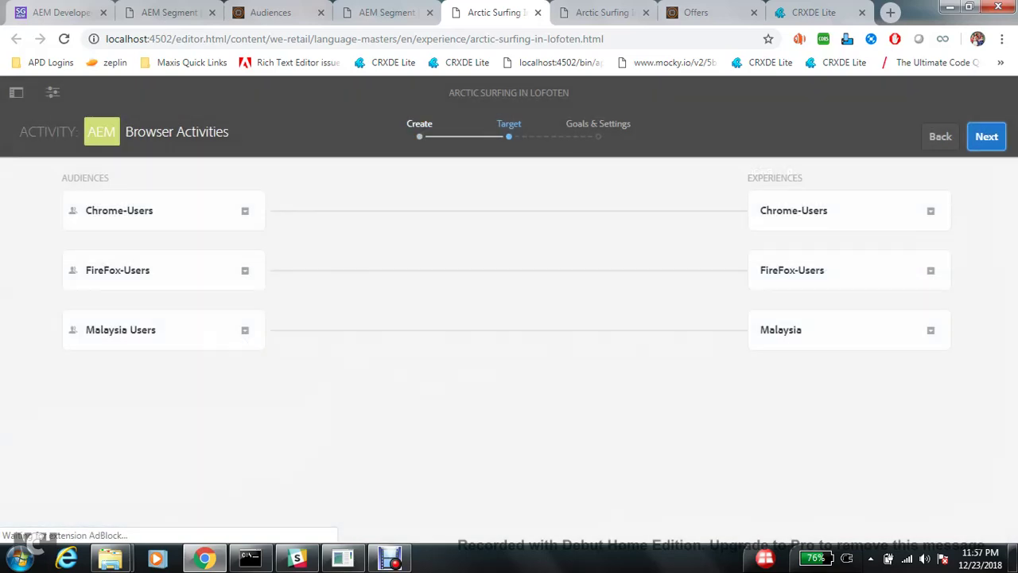
click(986, 137)
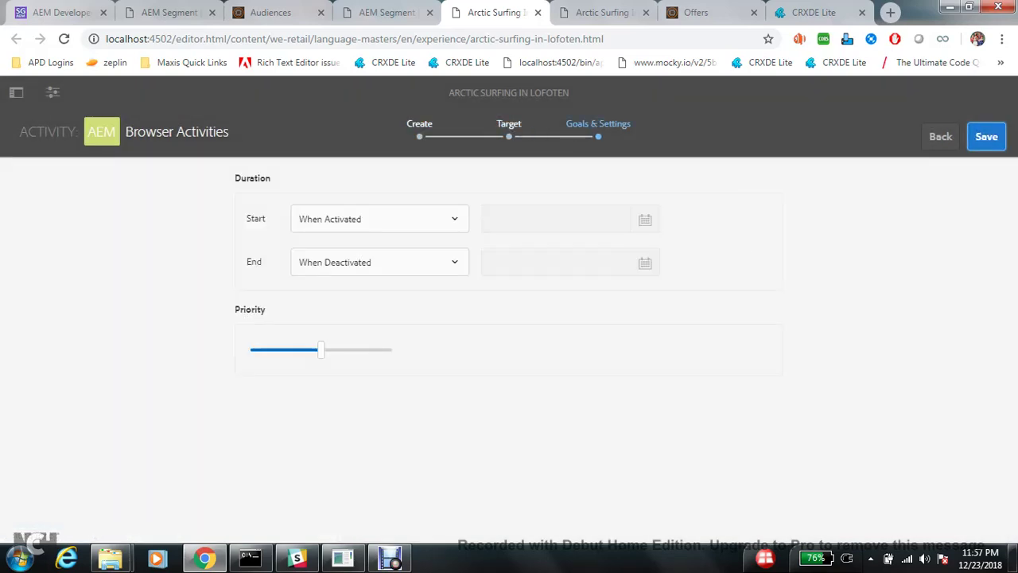
click(986, 137)
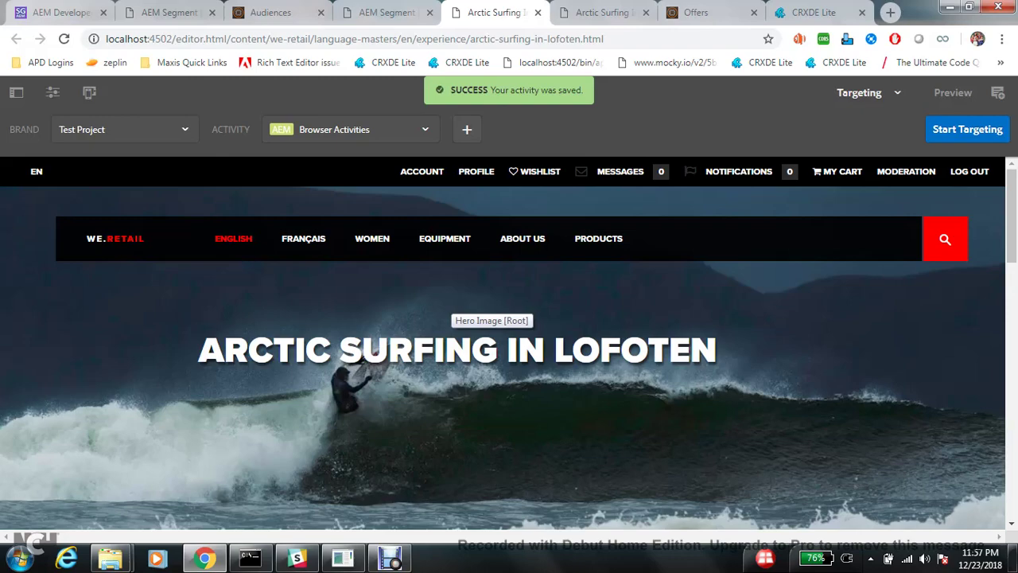
Step: Switch the page from Targeting to Preview mode and view the list of resolved segments in ContextHub
scroll(477, 358, down, 10)
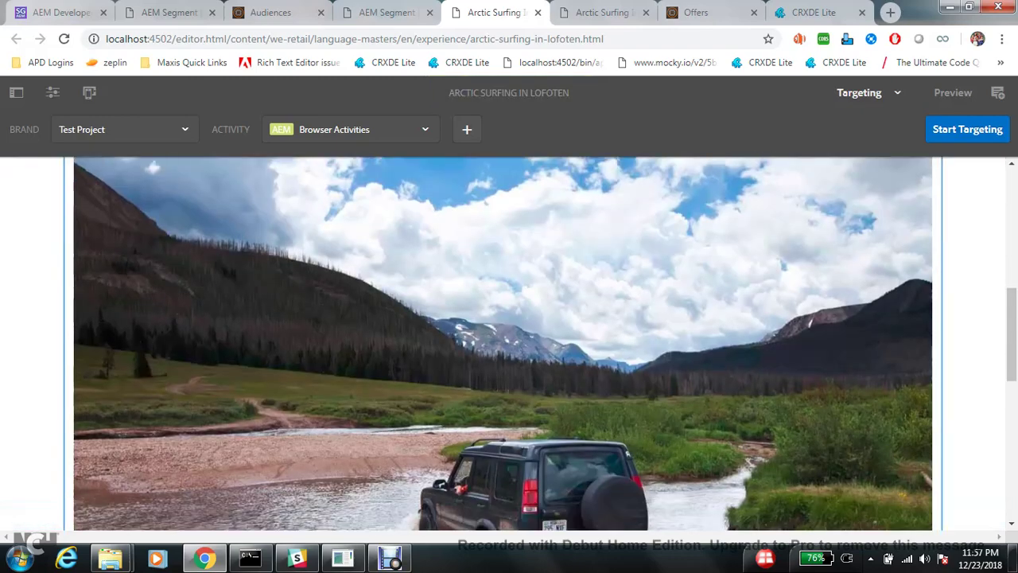
scroll(406, 397, up, 3)
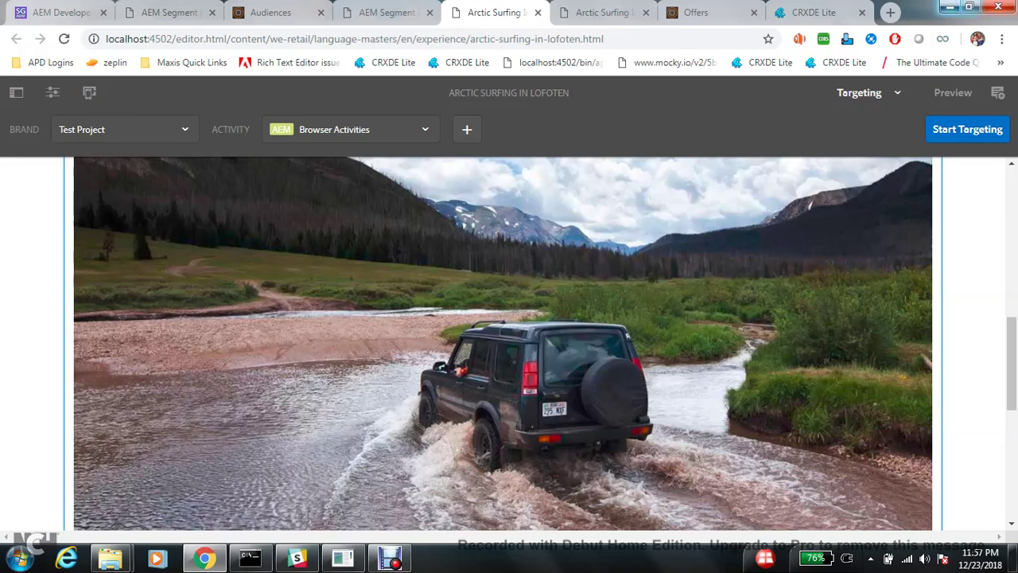
click(897, 93)
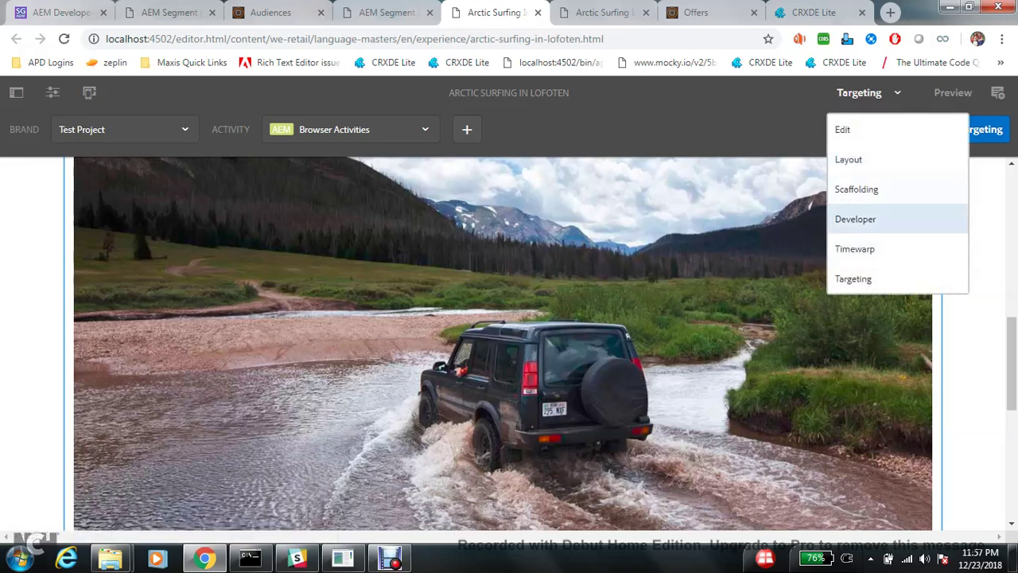
click(953, 93)
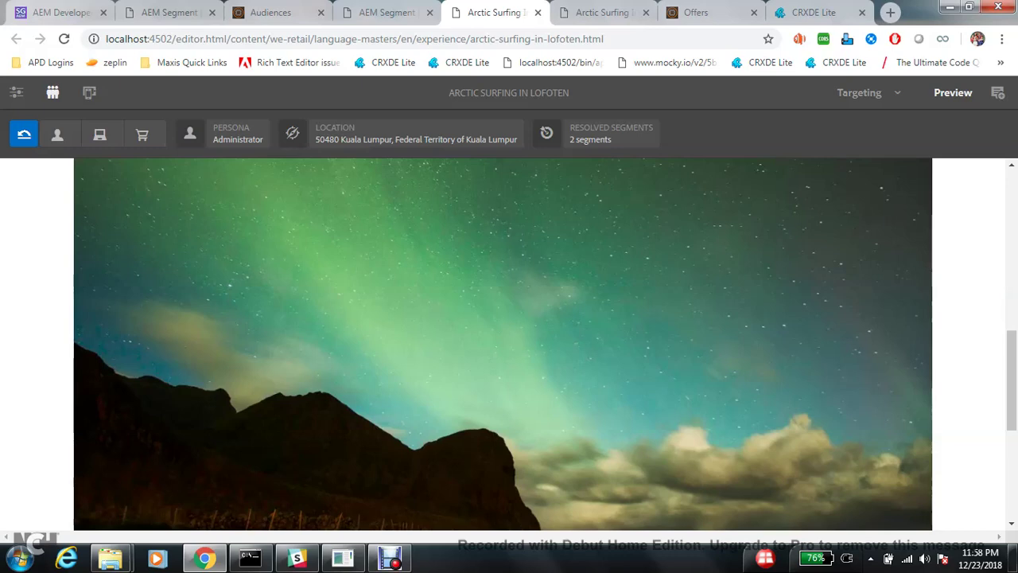
click(547, 134)
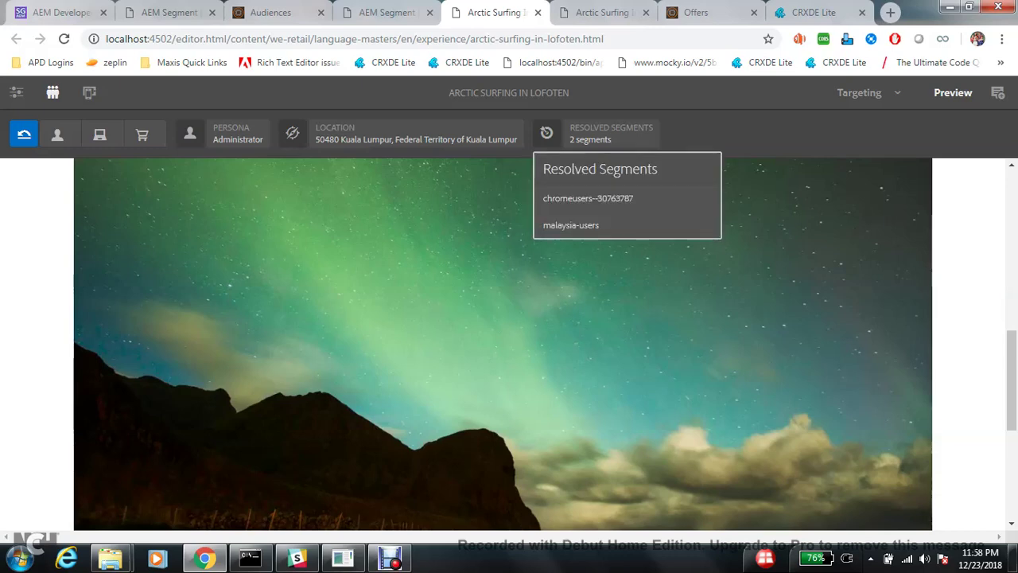
click(547, 134)
click(547, 134)
click(548, 133)
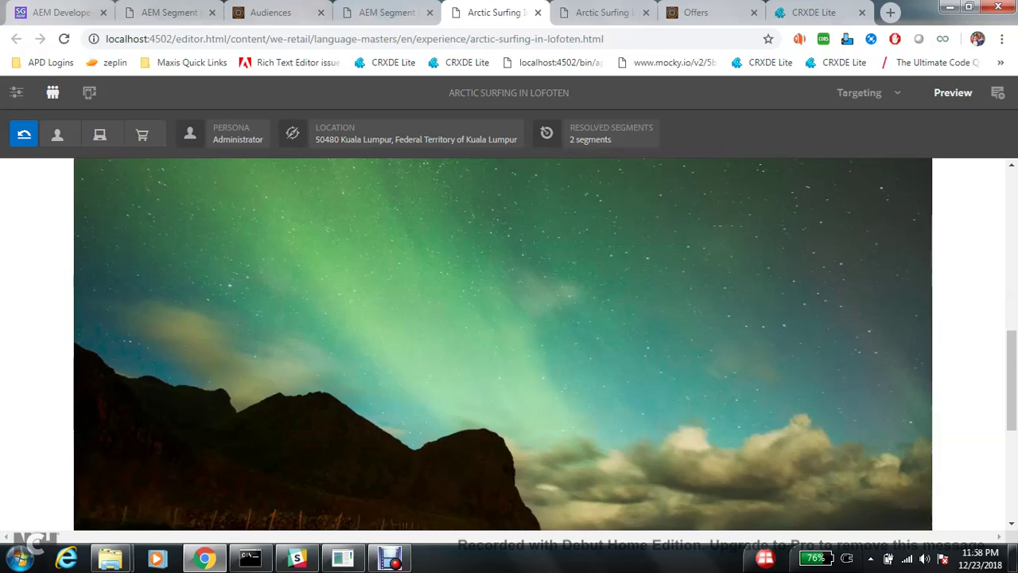
Step: View the device and shopping data in ContextHub and return to the persona, location and segment data
click(60, 133)
click(100, 133)
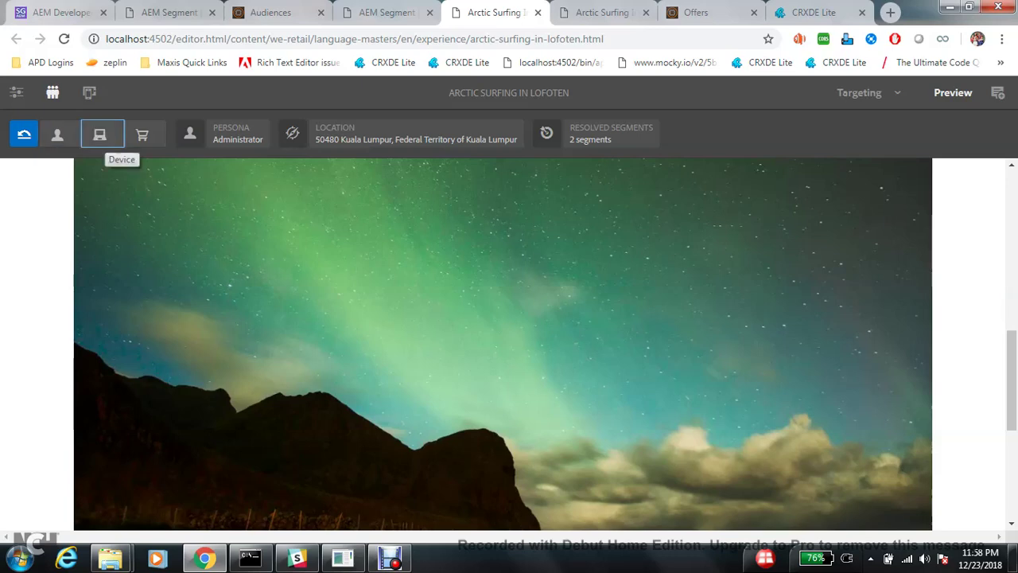
click(143, 133)
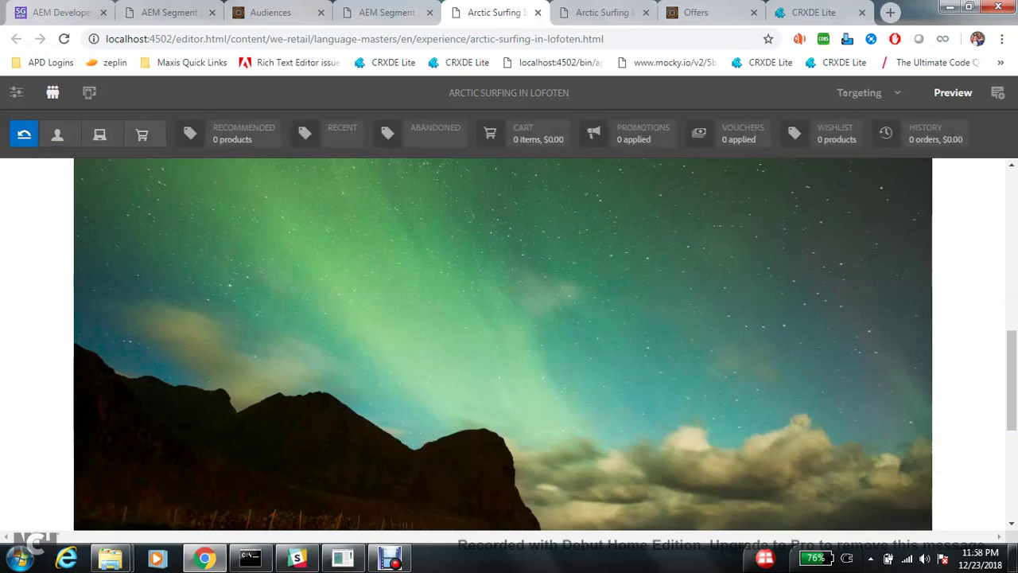
click(24, 134)
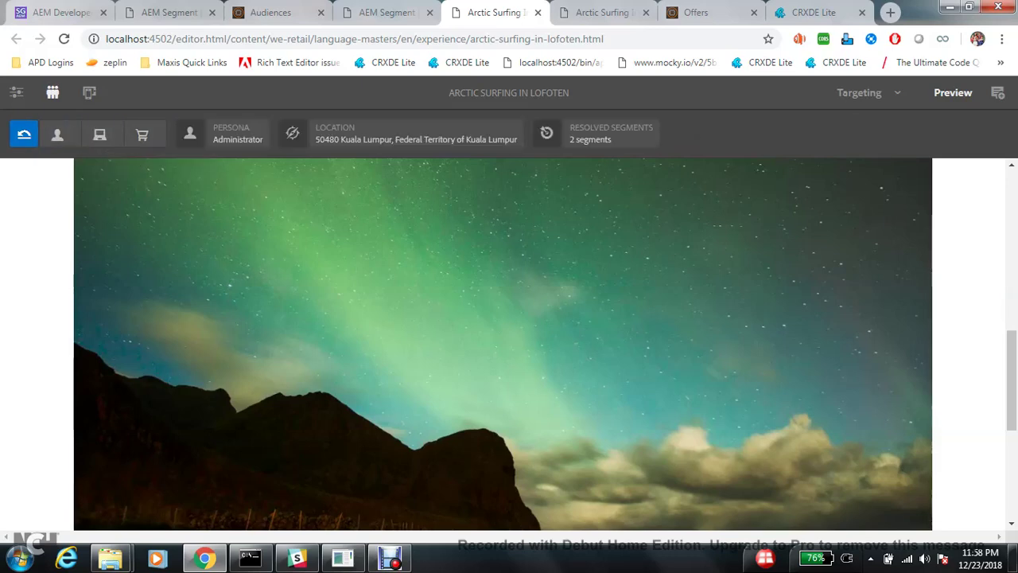
Step: Set the country in the ContextHub location data to India and check the targeted image on the page
click(415, 134)
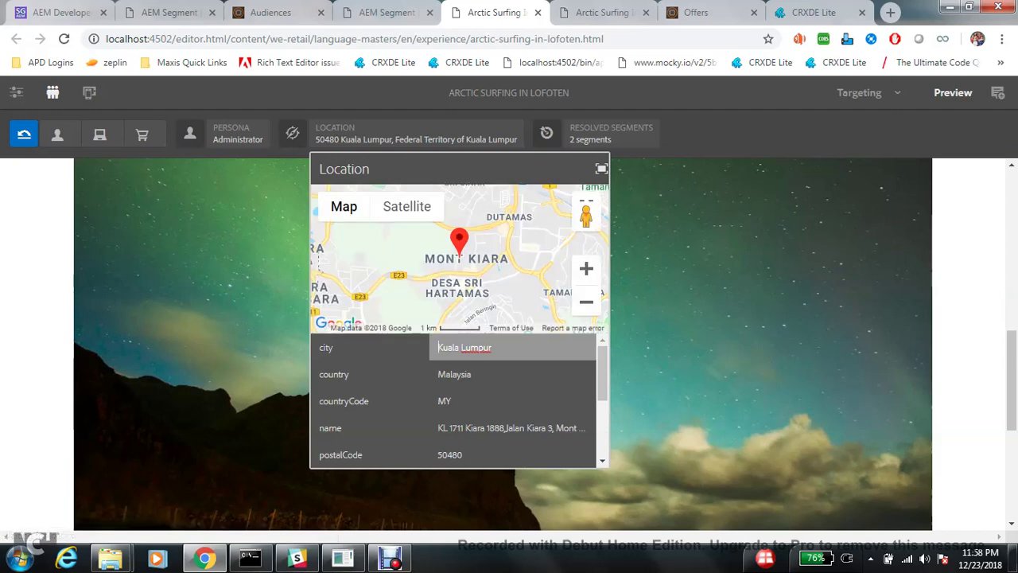
drag(497, 375, 467, 374)
key(ctrl+a)
text(Id)
key(BackSpace)
key(BackSpace)
text(India)
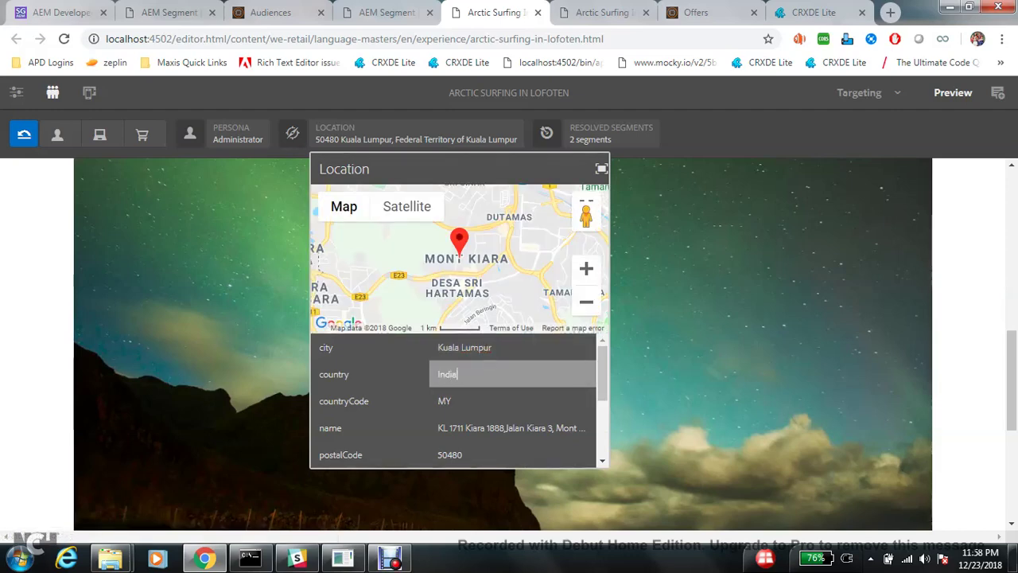
key(Return)
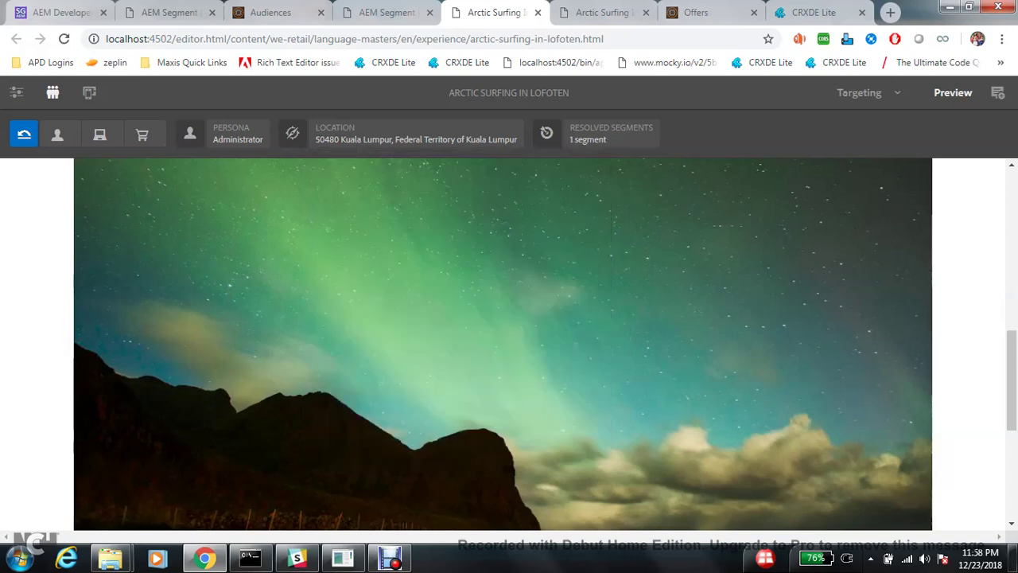
scroll(502, 343, up, 6)
scroll(503, 344, down, 4)
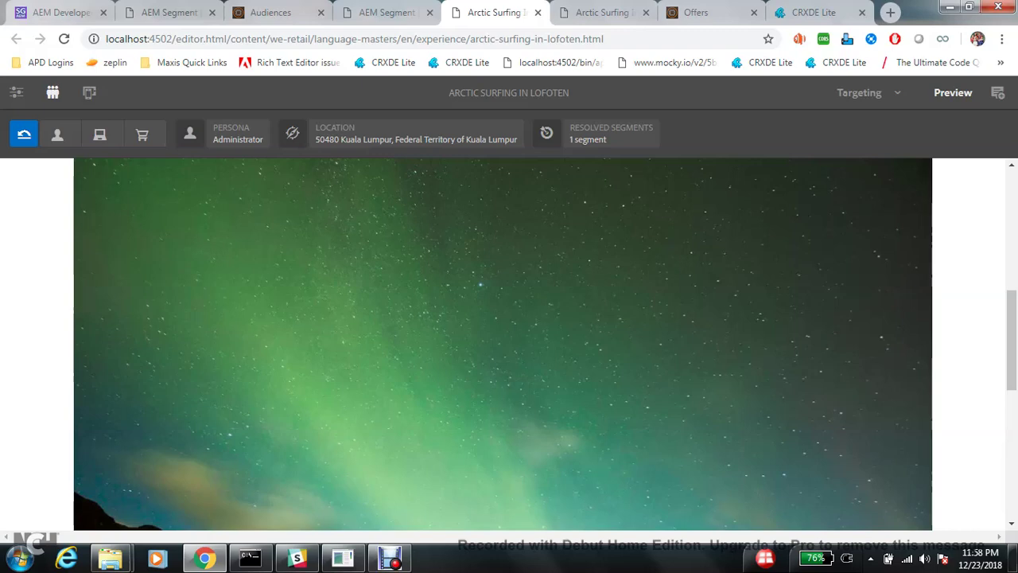
Step: Set the country in the ContextHub location data to Chinese and check the targeted image on the page
click(415, 133)
click(469, 374)
key(ctrl+a)
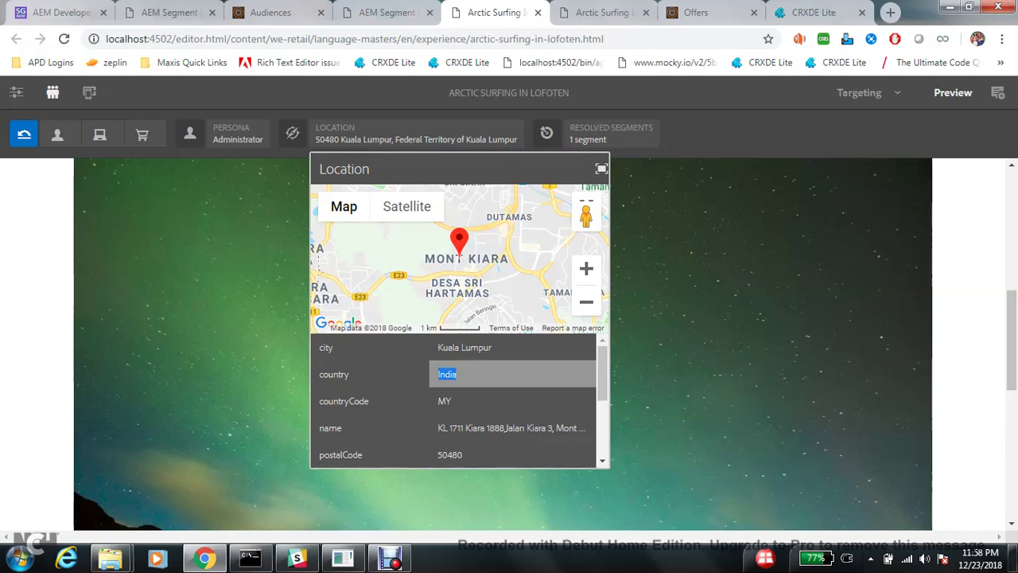
text(Chinese)
click(660, 425)
scroll(660, 425, up, 3)
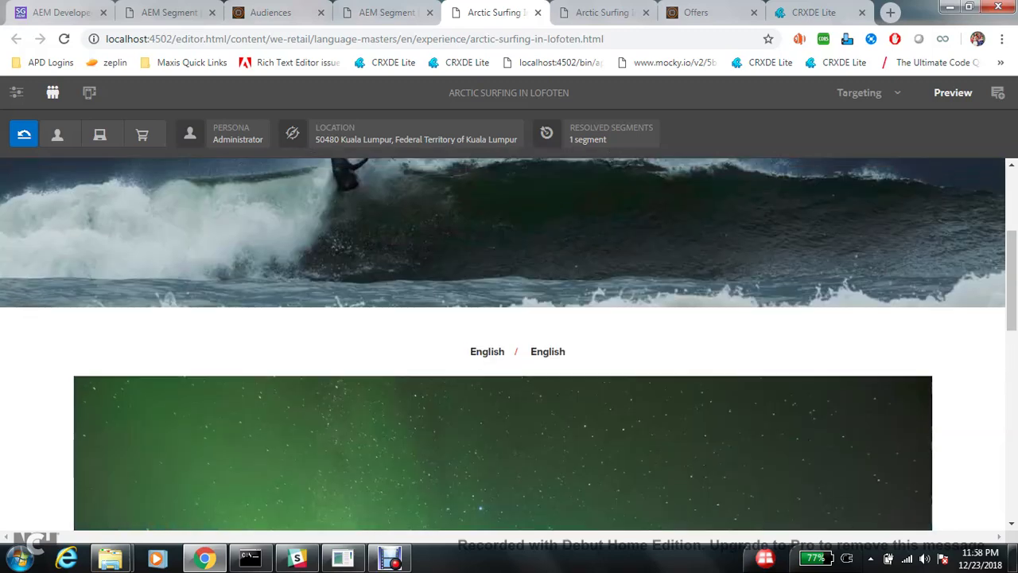
scroll(509, 453, down, 2)
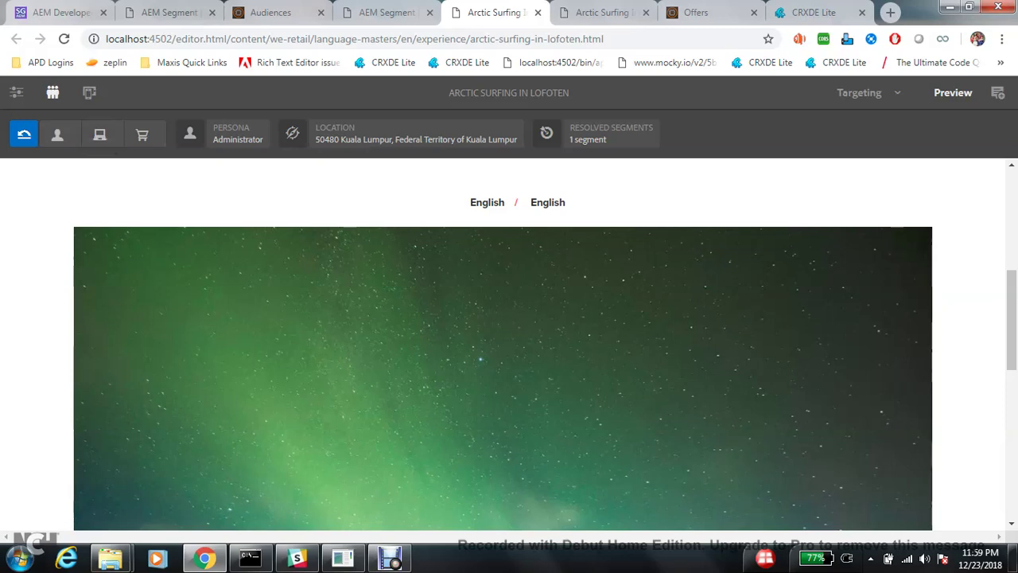
Step: Look through the ContextHub shopping and device details again and go back to the persona details
click(143, 135)
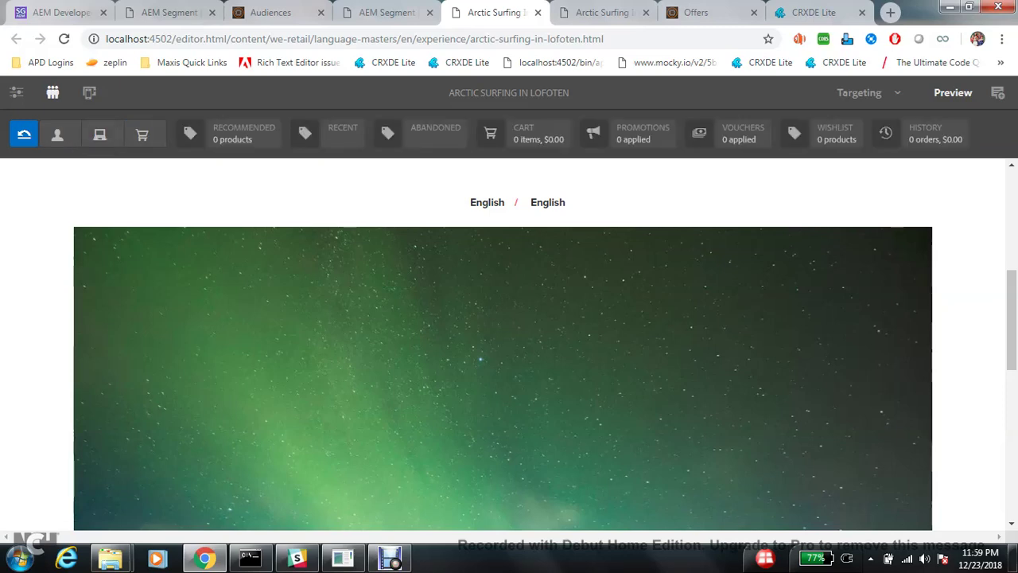
click(227, 133)
click(99, 134)
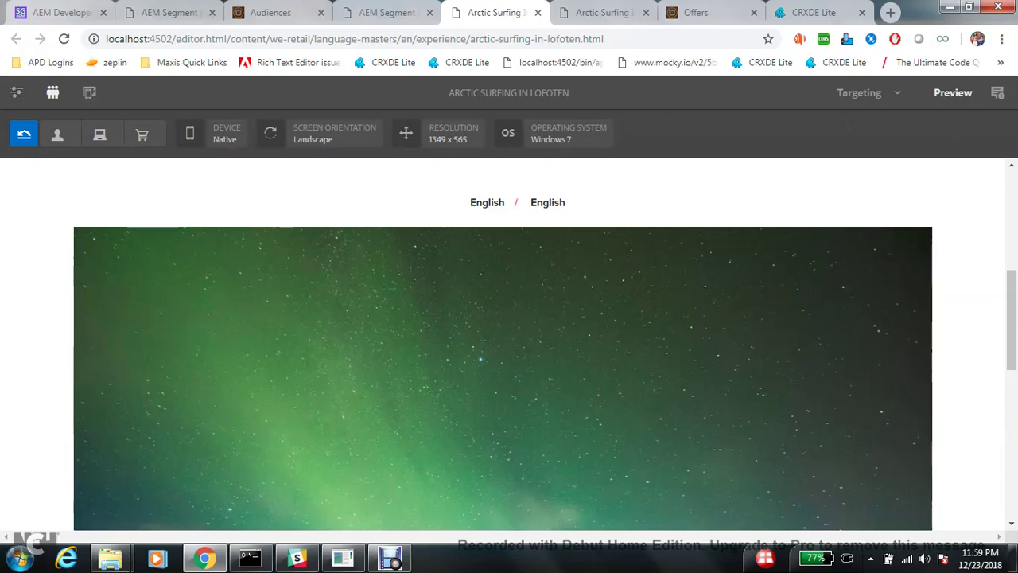
click(57, 134)
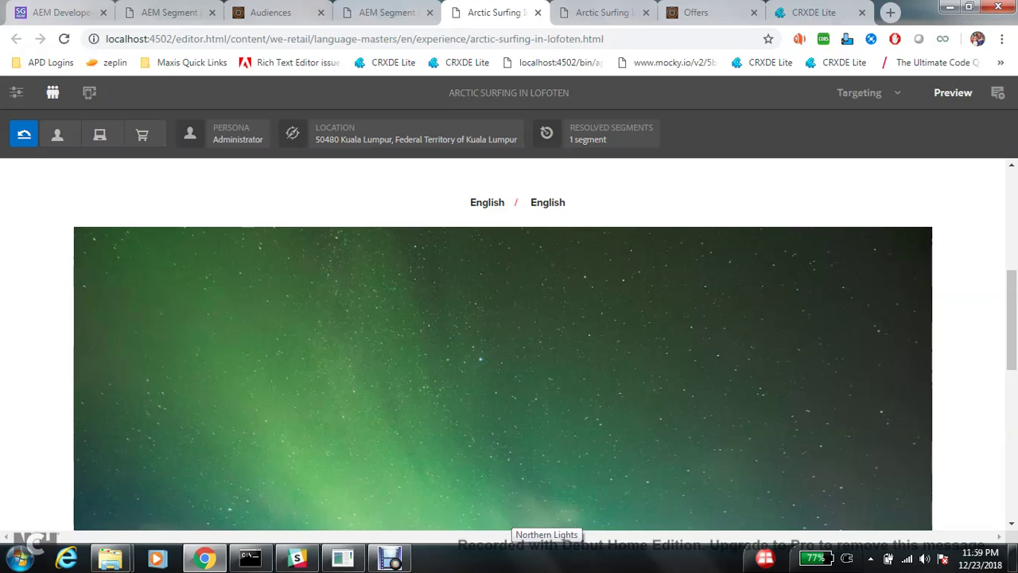